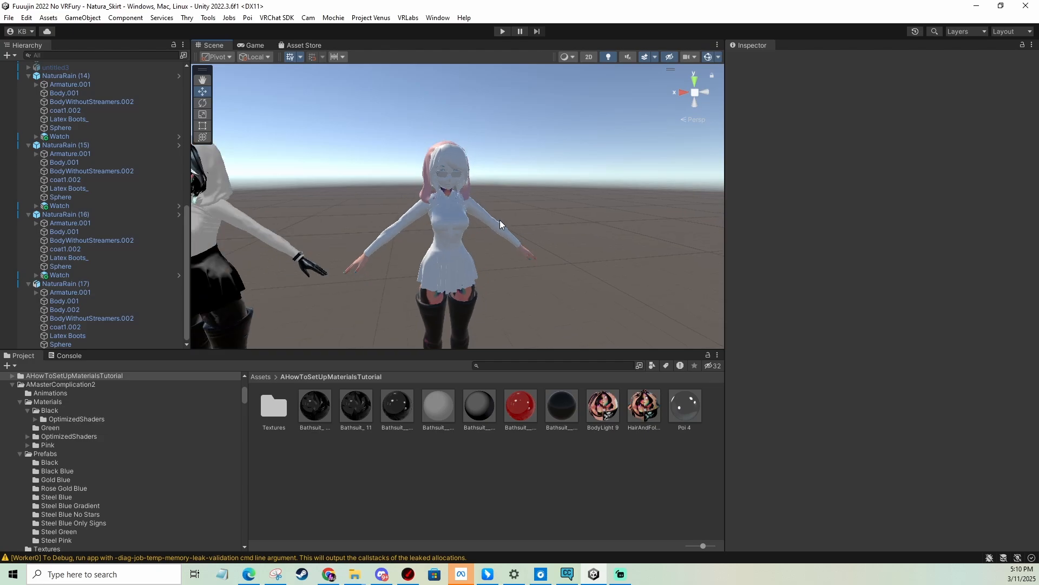
Examine the untextured white avatar beside the finished ones and inspect its BodyWithoutStreamers.002 mesh.
{"action": "middle_click_drag", "start_coordinate": [309, 223], "coordinate": [507, 217]}
{"action": "scroll", "coordinate": [507, 216], "scroll_direction": "down", "scroll_amount": 2}
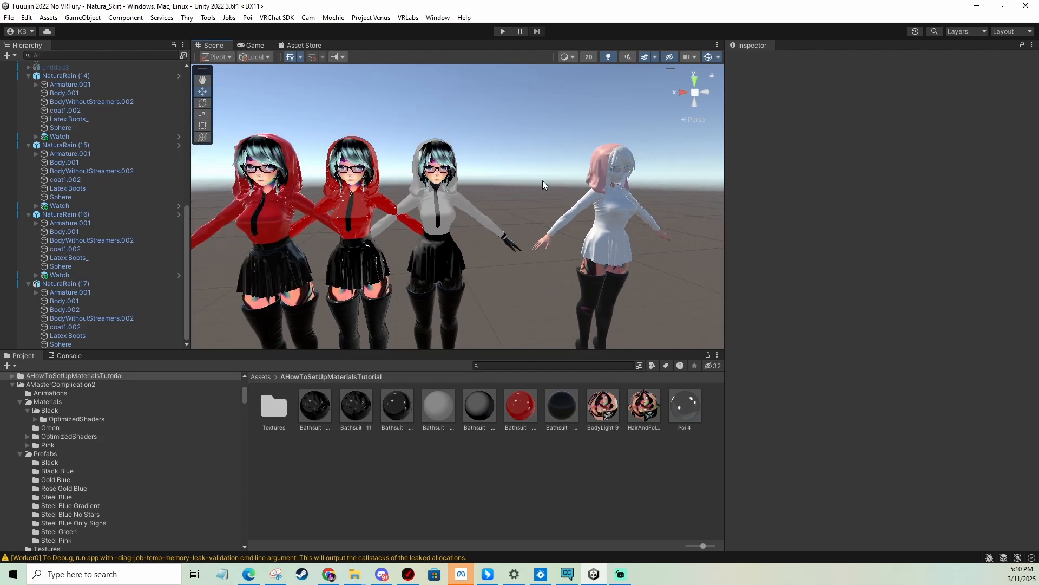
{"action": "scroll", "coordinate": [595, 204], "scroll_direction": "up", "scroll_amount": 1}
{"action": "middle_click_drag", "start_coordinate": [595, 204], "coordinate": [516, 216]}
{"action": "scroll", "coordinate": [516, 217], "scroll_direction": "up", "scroll_amount": 2}
{"action": "scroll", "coordinate": [515, 212], "scroll_direction": "up", "scroll_amount": 2}
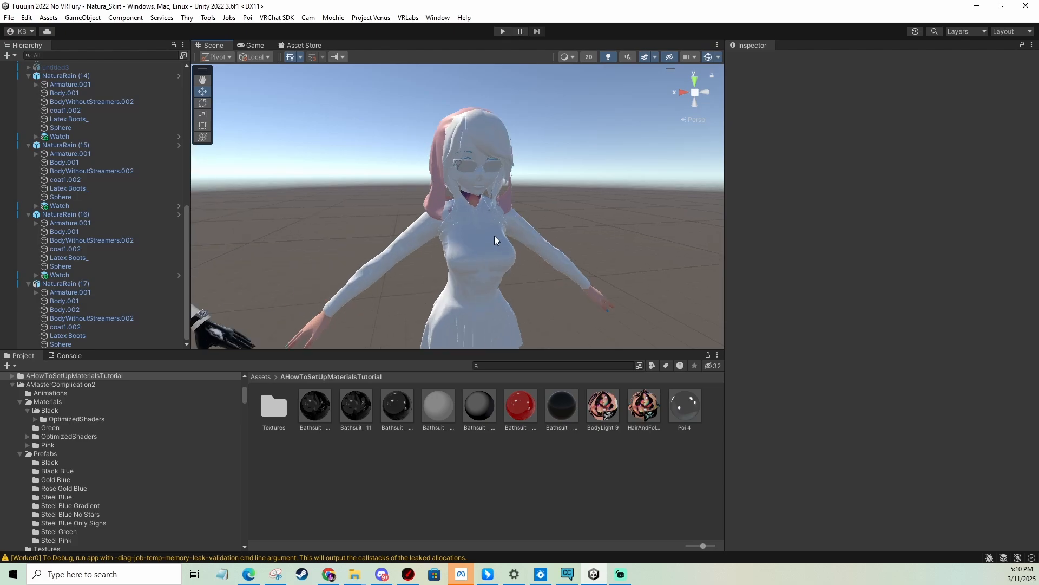
{"action": "left_click", "coordinate": [495, 223]}
{"action": "left_click", "coordinate": [495, 219]}
{"action": "left_click", "coordinate": [493, 135]}
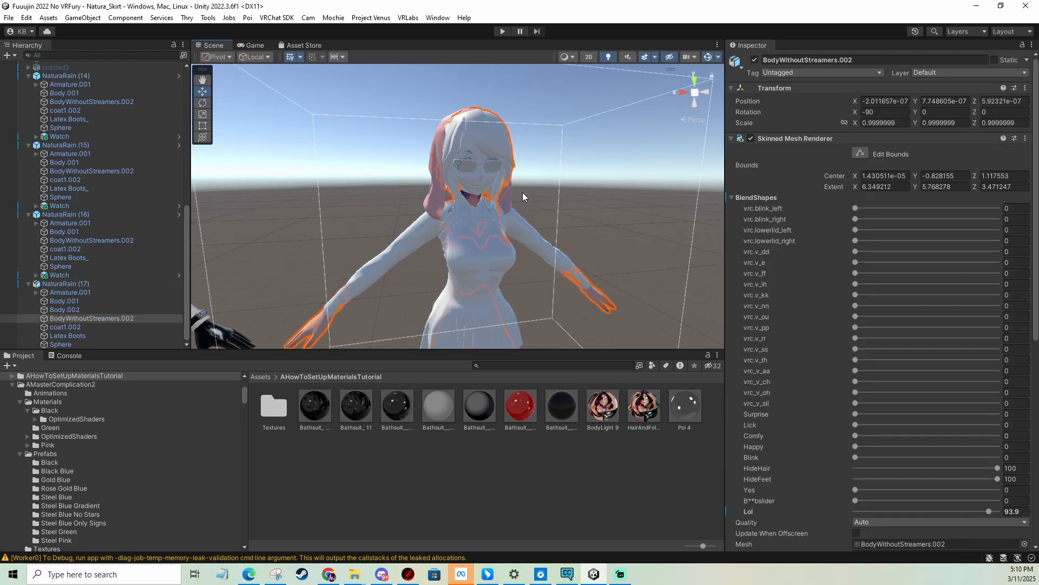
{"action": "mouse_move", "coordinate": [522, 195]}
{"action": "middle_mouse_down"}
{"action": "mouse_move", "coordinate": [521, 160]}
{"action": "mouse_move", "coordinate": [533, 150]}
{"action": "mouse_move", "coordinate": [535, 187]}
{"action": "middle_mouse_up"}
{"action": "left_click", "coordinate": [533, 134]}
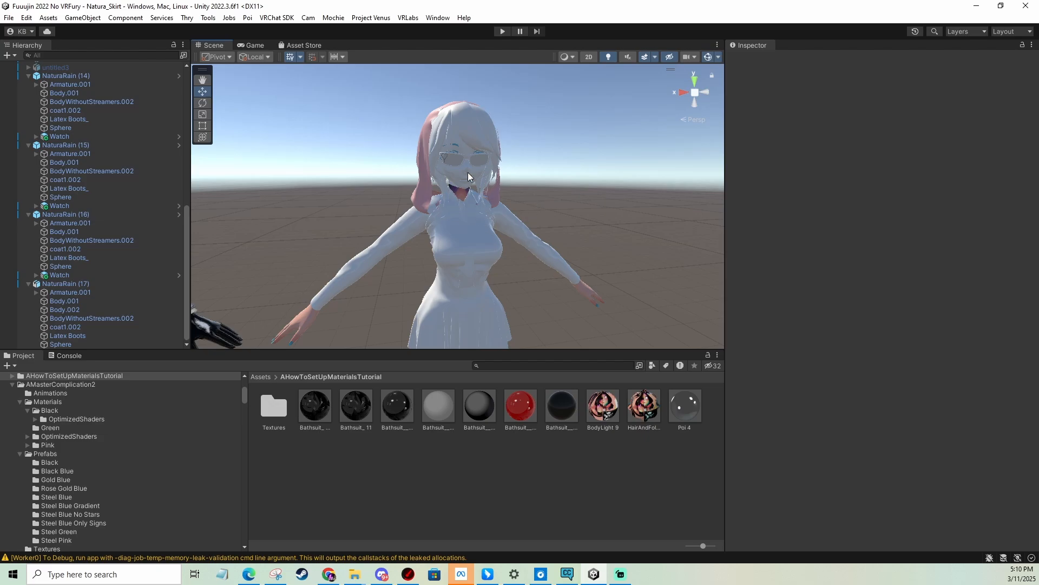
Inspect the coat1.002 mesh of the untextured avatar and the materials assigned to it.
{"action": "left_click", "coordinate": [477, 205]}
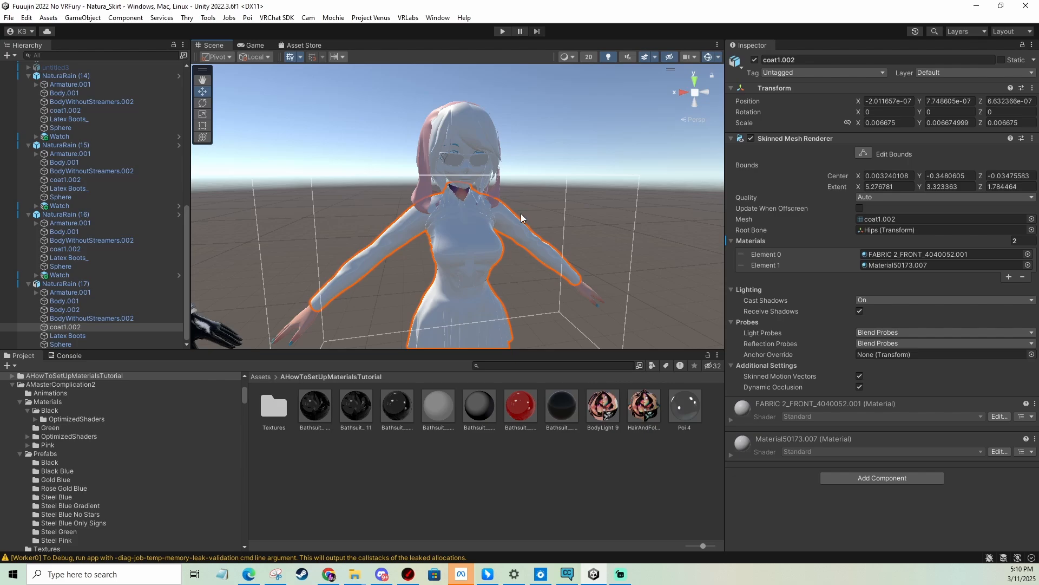
{"action": "left_click", "coordinate": [540, 193]}
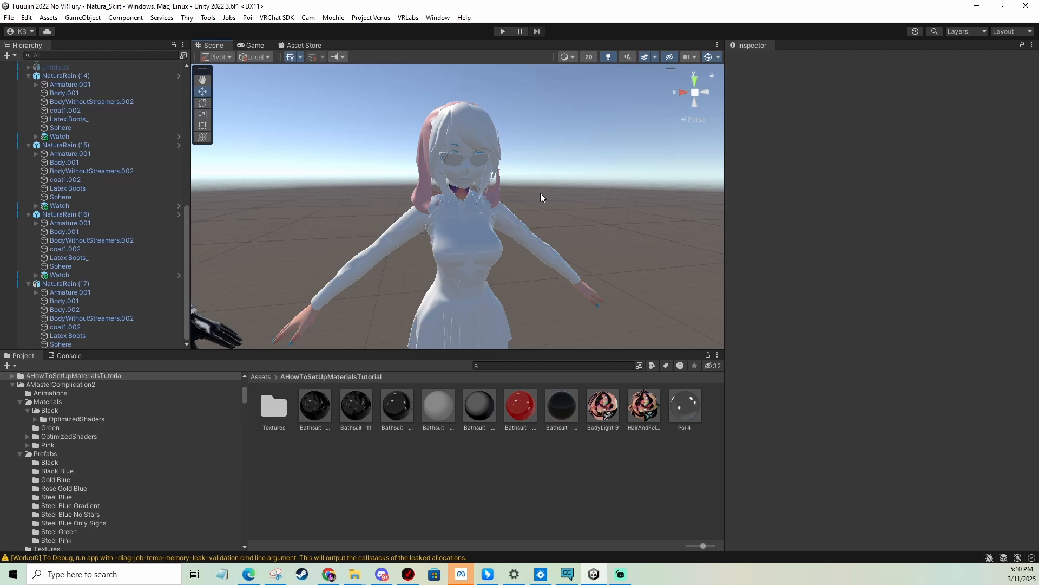
{"action": "left_click", "coordinate": [514, 215]}
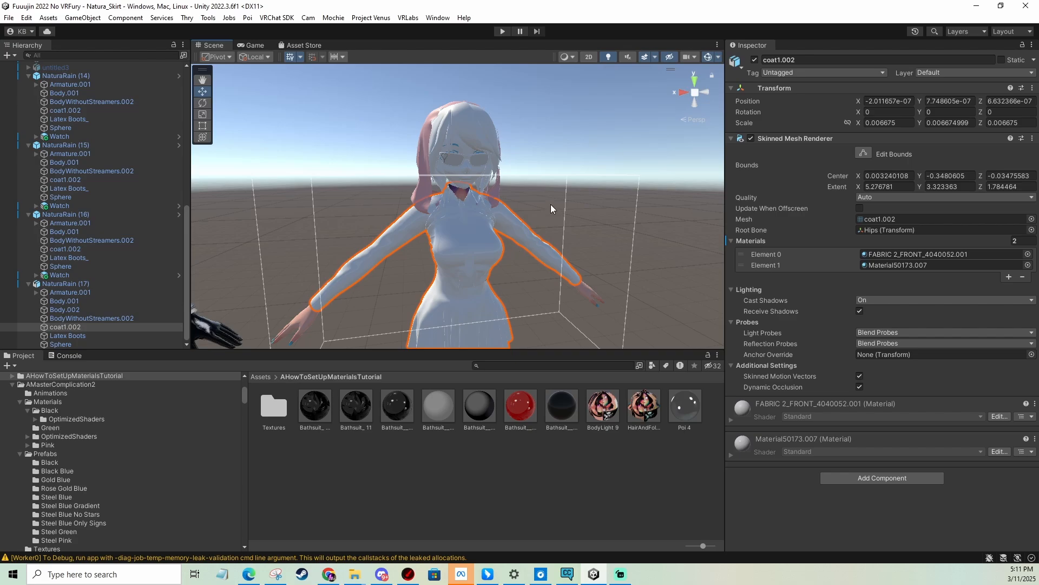
{"action": "middle_click_drag", "start_coordinate": [538, 192], "coordinate": [536, 190]}
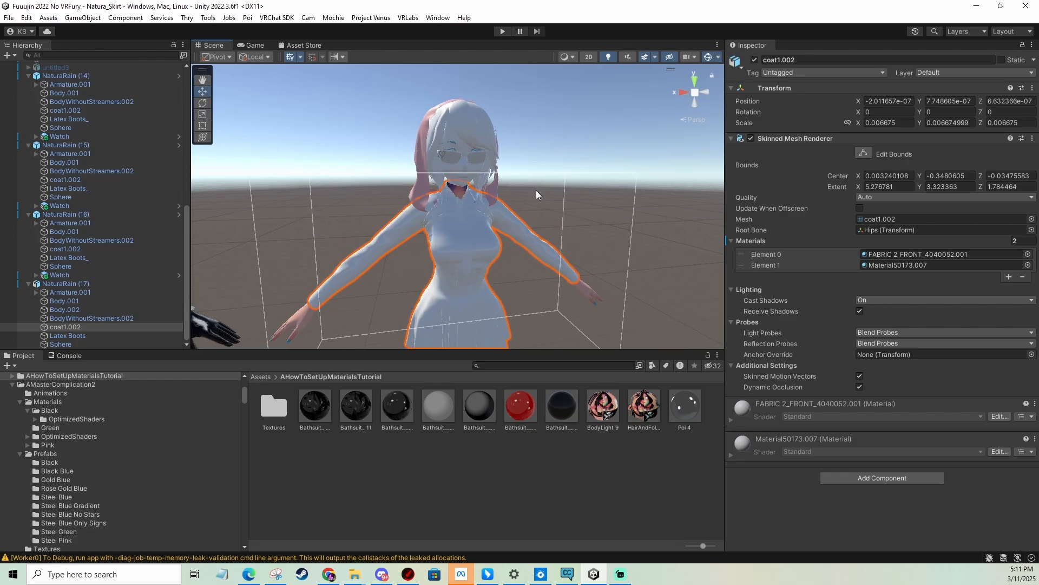
{"action": "left_click", "coordinate": [535, 191]}
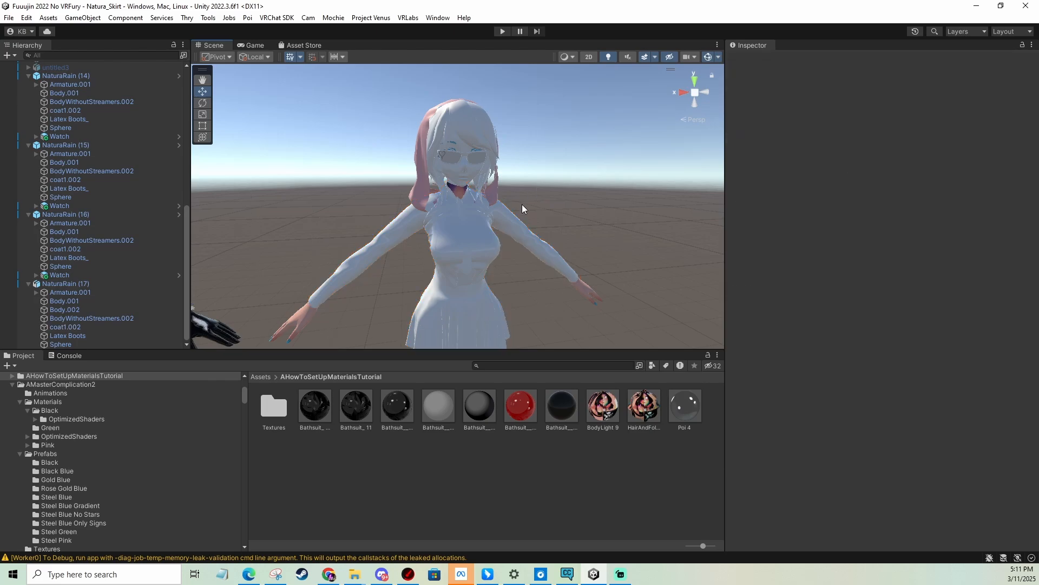
{"action": "left_click", "coordinate": [508, 210]}
{"action": "mouse_move", "coordinate": [533, 189]}
{"action": "middle_mouse_down"}
{"action": "mouse_move", "coordinate": [545, 187]}
{"action": "mouse_move", "coordinate": [538, 197]}
{"action": "middle_mouse_up"}
{"action": "scroll", "coordinate": [538, 198], "scroll_direction": "up", "scroll_amount": 5}
{"action": "scroll", "coordinate": [537, 199], "scroll_direction": "down", "scroll_amount": 4}
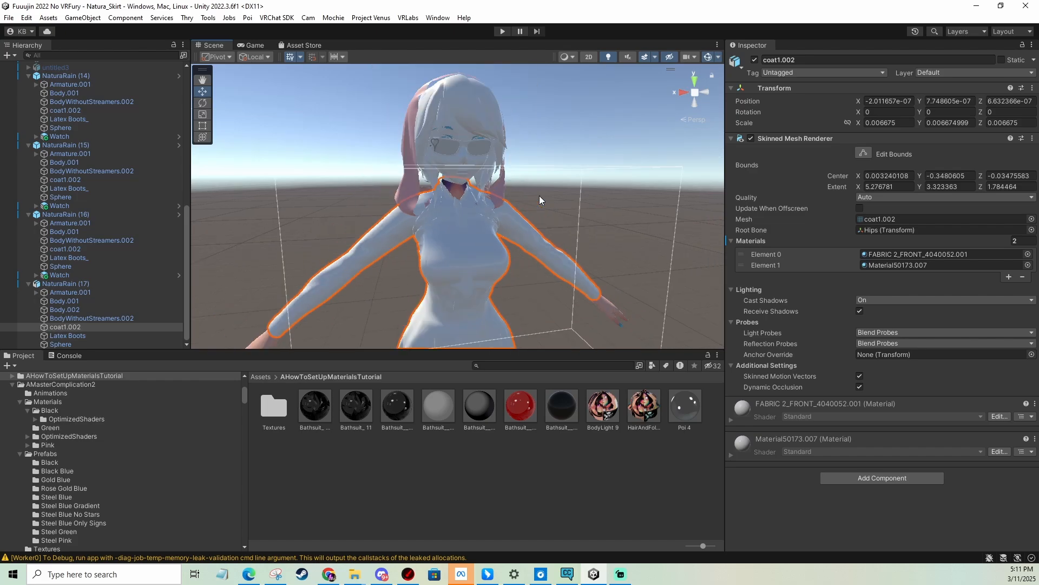
{"action": "scroll", "coordinate": [539, 199], "scroll_direction": "down", "scroll_amount": 2}
{"action": "left_click", "coordinate": [523, 191]}
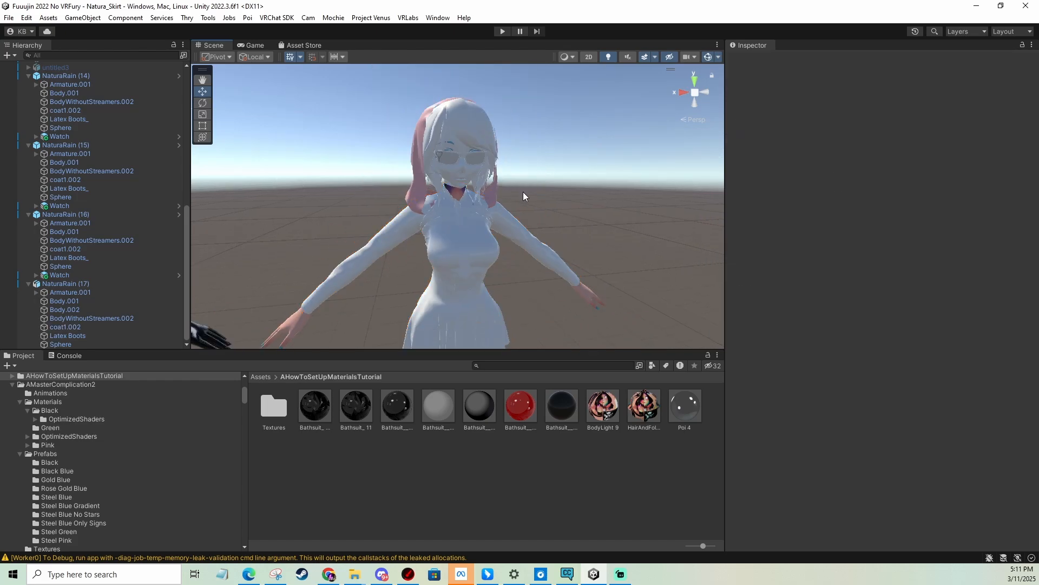
Compare the finished red and grey avatars with the untextured NaturaRain (17) avatar.
{"action": "scroll", "coordinate": [508, 219], "scroll_direction": "down", "scroll_amount": 4}
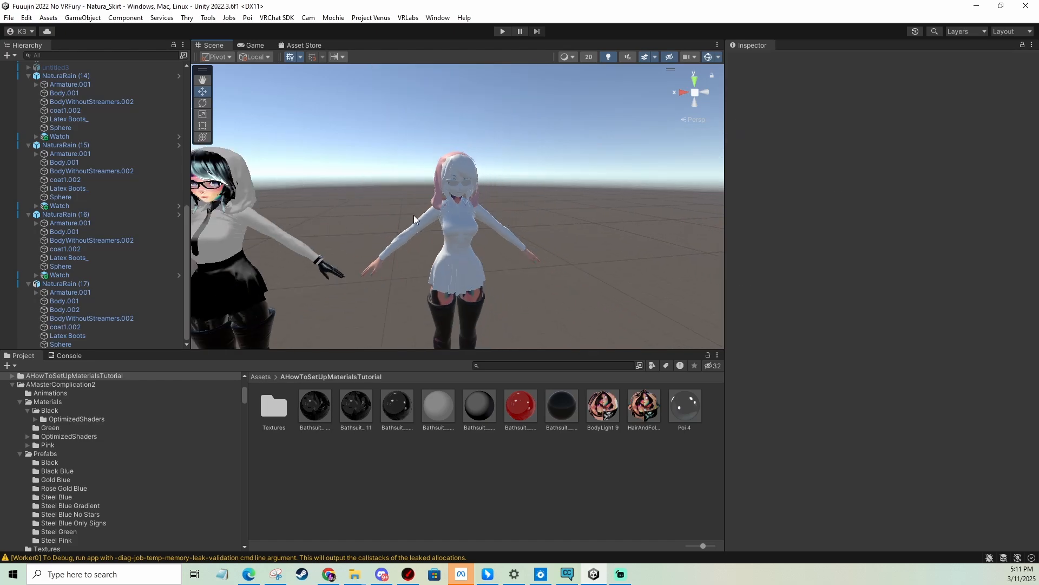
{"action": "middle_click_drag", "start_coordinate": [420, 216], "coordinate": [663, 209]}
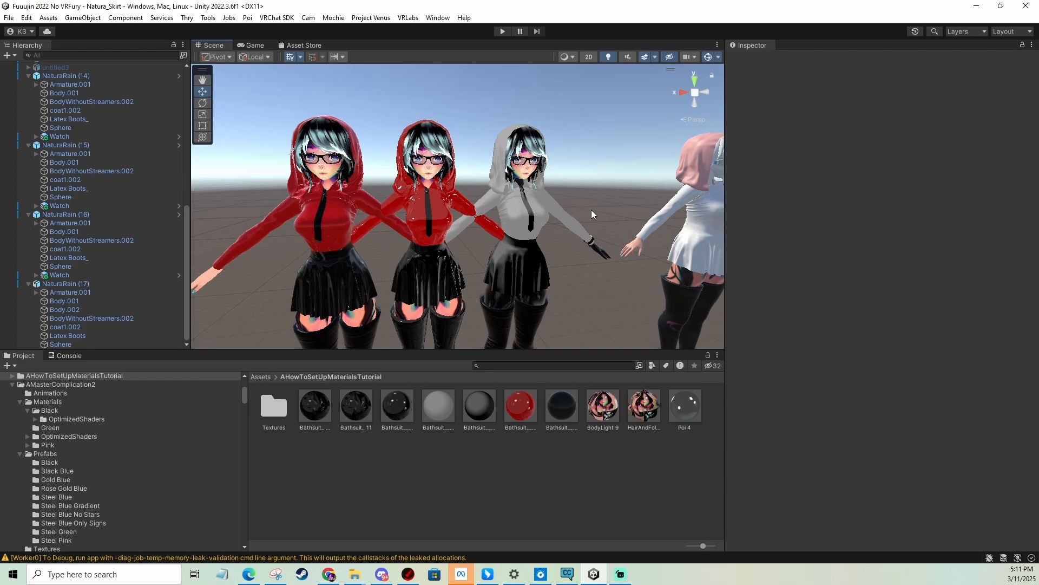
{"action": "middle_click_drag", "start_coordinate": [591, 209], "coordinate": [499, 210]}
{"action": "left_click", "coordinate": [502, 167]}
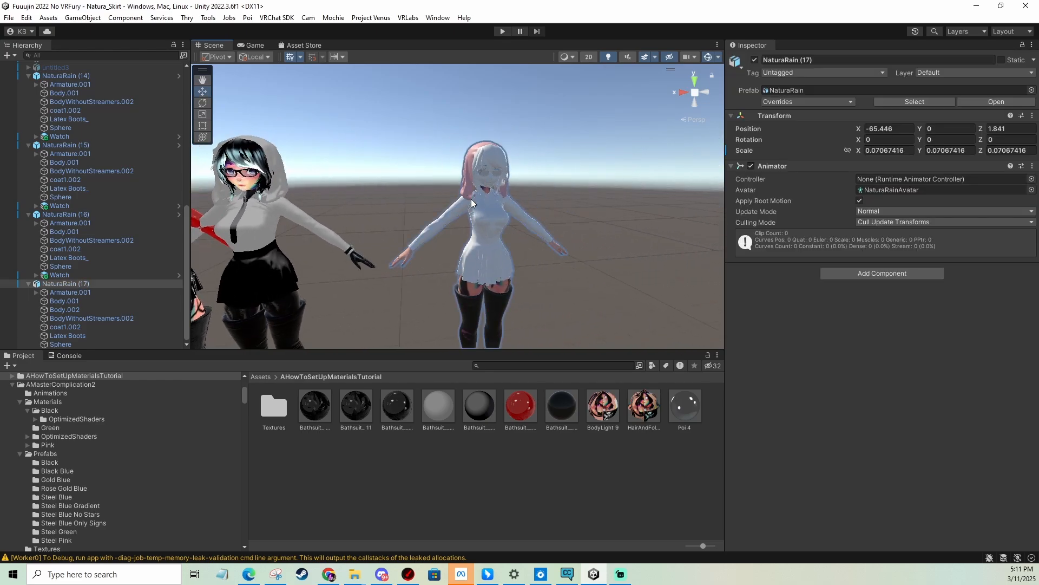
{"action": "middle_click_drag", "start_coordinate": [409, 189], "coordinate": [475, 187]}
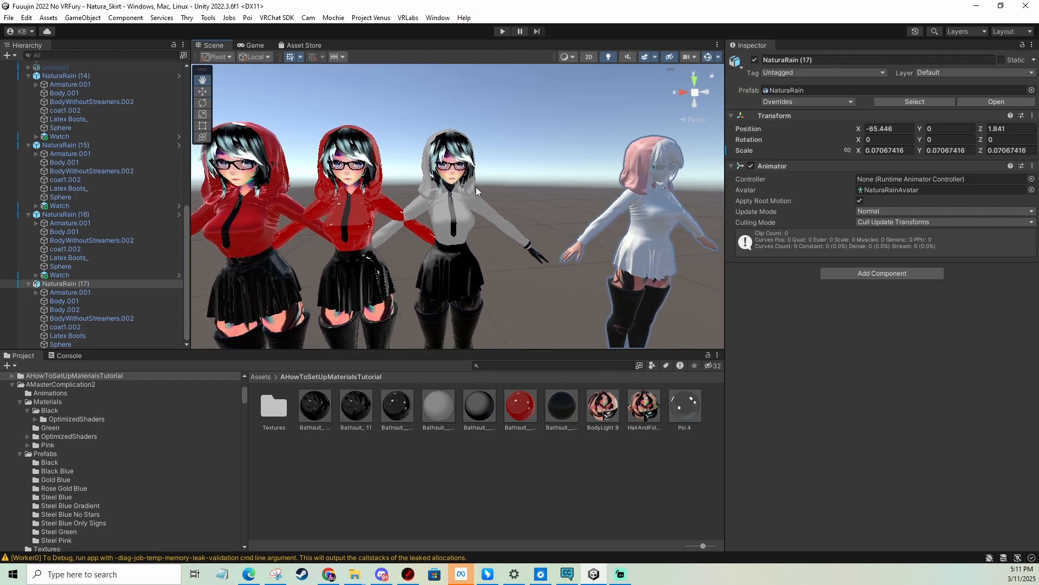
{"action": "middle_click_drag", "start_coordinate": [571, 178], "coordinate": [495, 181]}
{"action": "scroll", "coordinate": [515, 219], "scroll_direction": "up", "scroll_amount": 4}
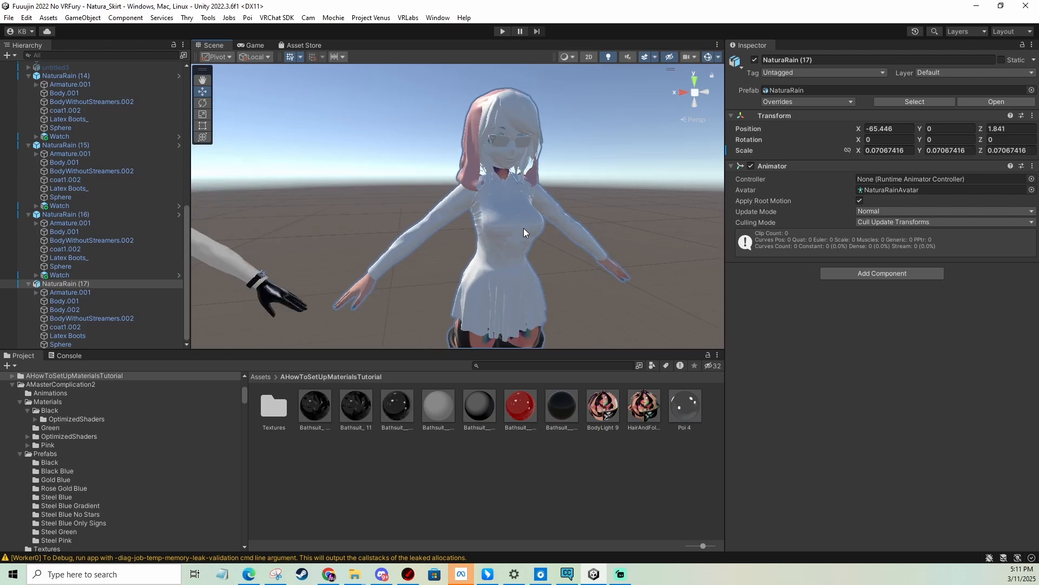
{"action": "middle_click_drag", "start_coordinate": [525, 229], "coordinate": [547, 223]}
{"action": "left_click", "coordinate": [479, 156]}
{"action": "left_click", "coordinate": [474, 196]}
{"action": "middle_click_drag", "start_coordinate": [527, 172], "coordinate": [514, 217]}
Create a new material named Skin in the Textures folder of AHowToSetUpMaterialsTutorial.
{"action": "double_click", "coordinate": [275, 406]}
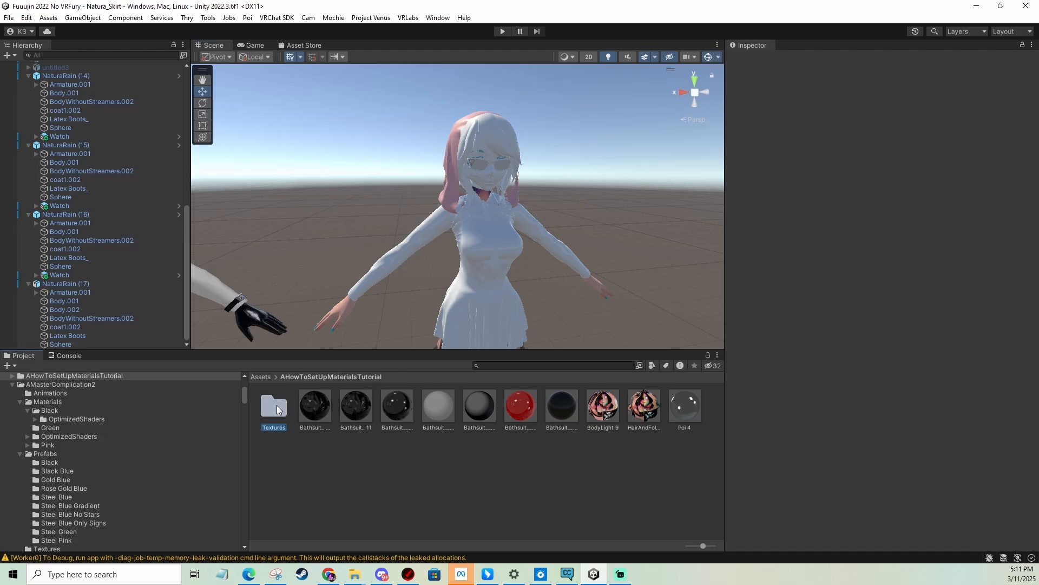
{"action": "mouse_move", "coordinate": [477, 244]}
{"action": "middle_mouse_down"}
{"action": "mouse_move", "coordinate": [501, 249]}
{"action": "mouse_move", "coordinate": [481, 245]}
{"action": "middle_mouse_up"}
{"action": "scroll", "coordinate": [531, 331], "scroll_direction": "up", "scroll_amount": 2}
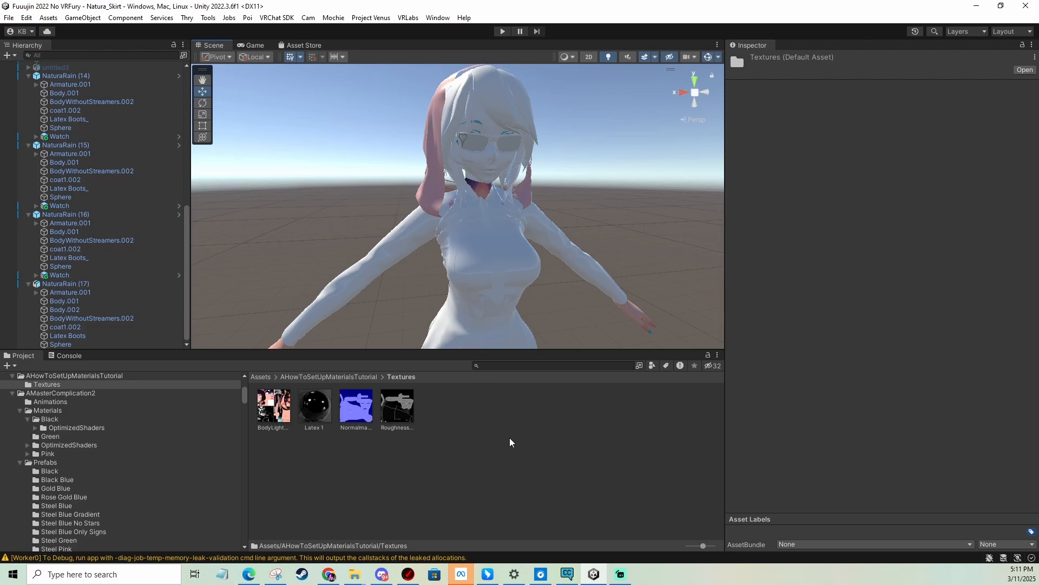
{"action": "left_click", "coordinate": [460, 409]}
{"action": "right_click", "coordinate": [461, 408]}
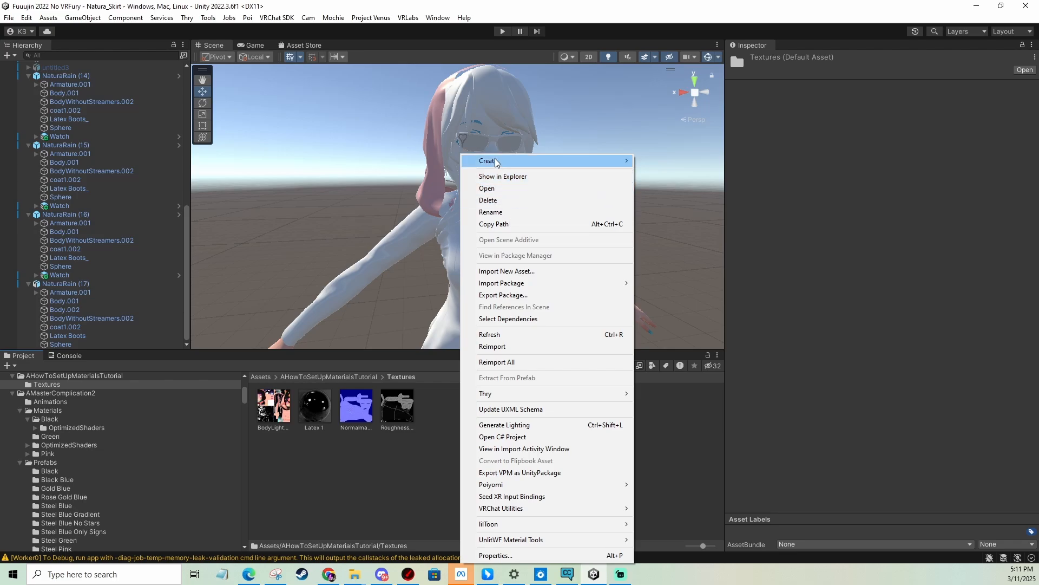
{"action": "mouse_move", "coordinate": [490, 161]}
{"action": "left_click", "coordinate": [661, 315]}
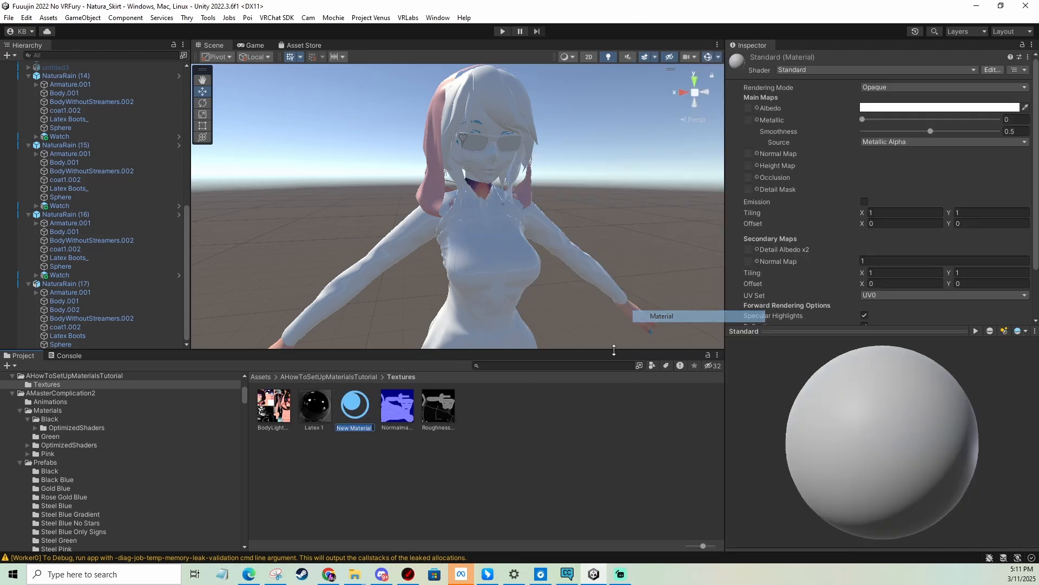
{"action": "type", "text": "Skin"}
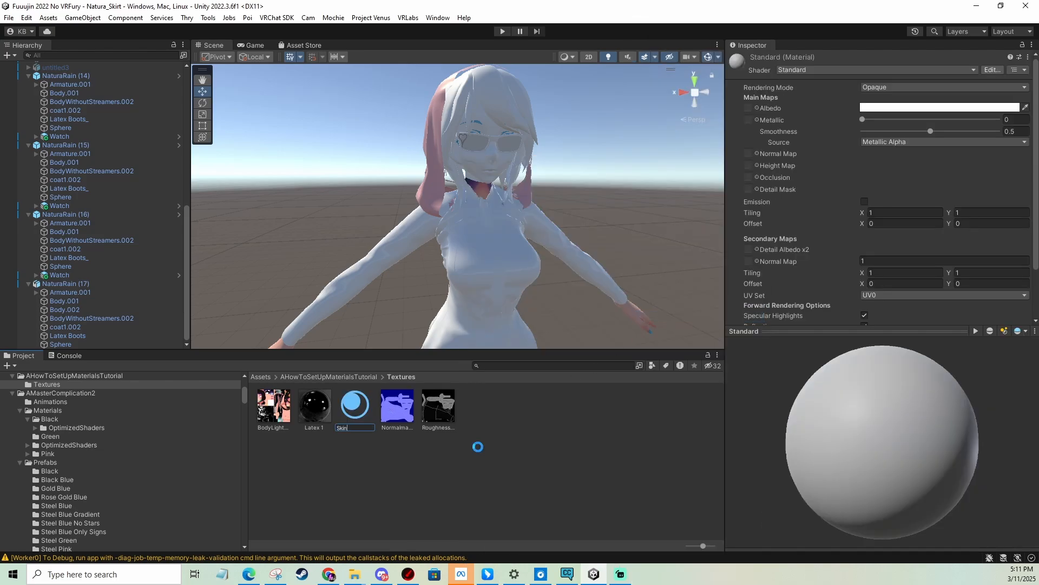
{"action": "key", "text": "Return"}
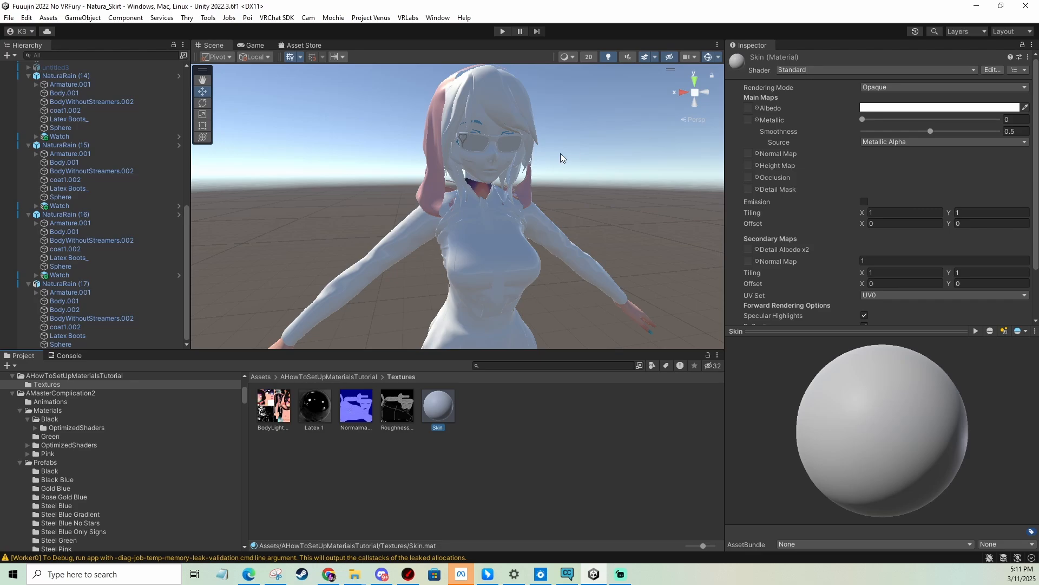
Look through the VRChat Mobile shaders available for the Skin material, leaving its shader as it is.
{"action": "left_click", "coordinate": [796, 70]}
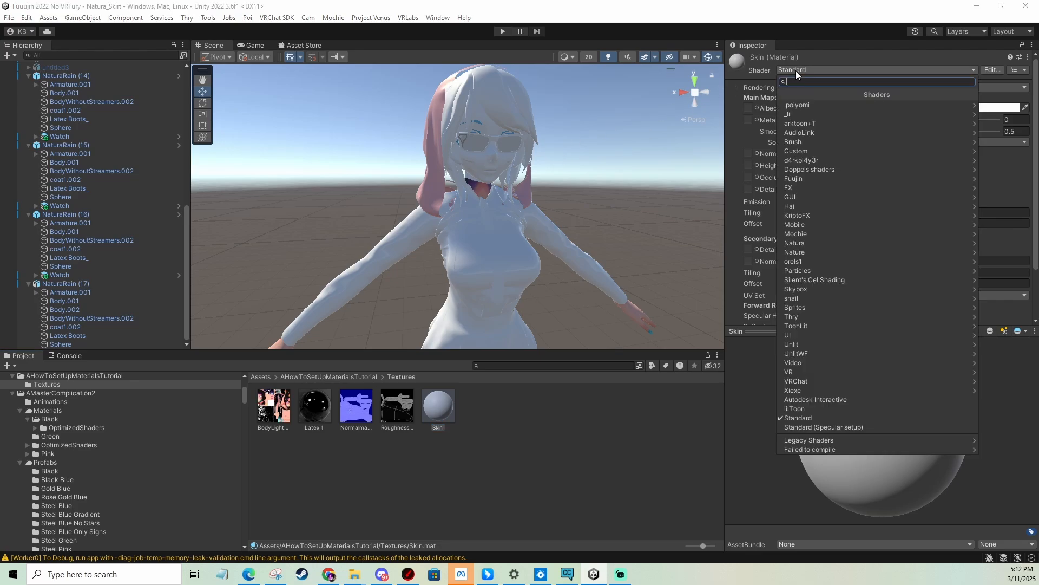
{"action": "left_click", "coordinate": [792, 381]}
{"action": "left_click", "coordinate": [800, 105]}
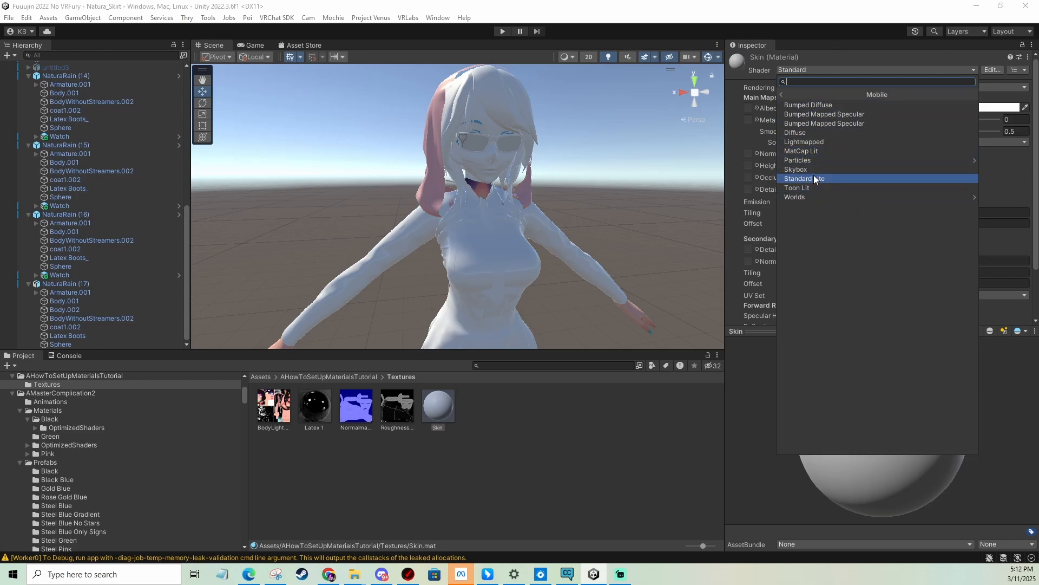
{"action": "left_click", "coordinate": [607, 20]}
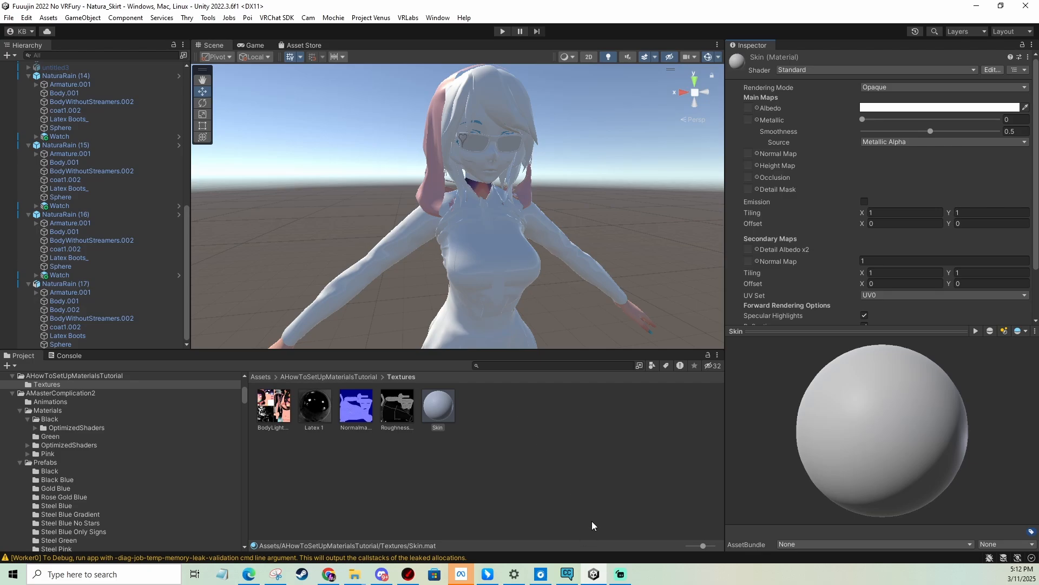
Switch to VRChat Creator Companion and review the project's packages, including Poiyomi Toon Shader and lilToon.
{"action": "mouse_move", "coordinate": [567, 577]}
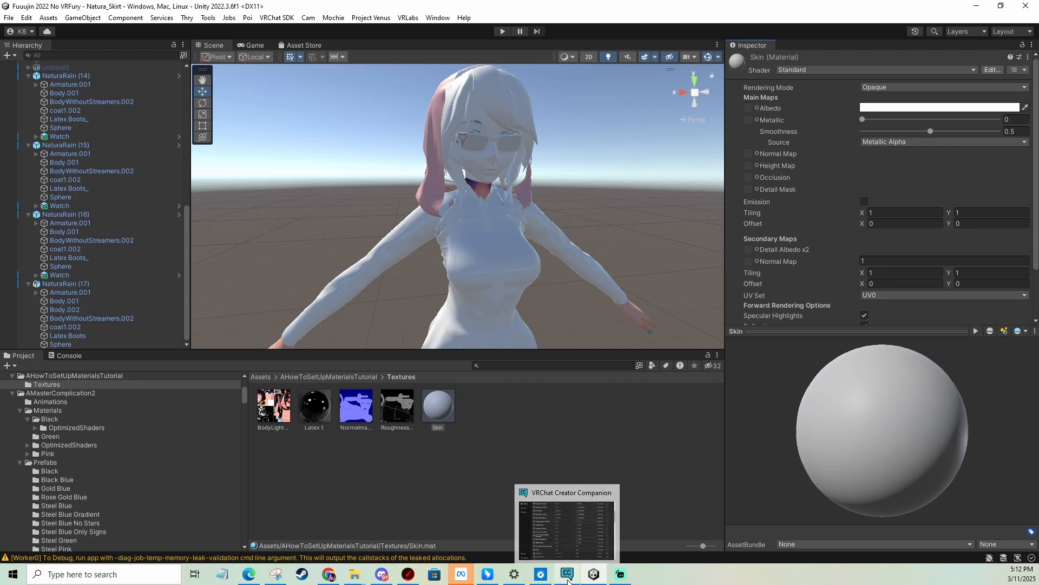
{"action": "left_click", "coordinate": [573, 515]}
{"action": "scroll", "coordinate": [479, 281], "scroll_direction": "up", "scroll_amount": 5}
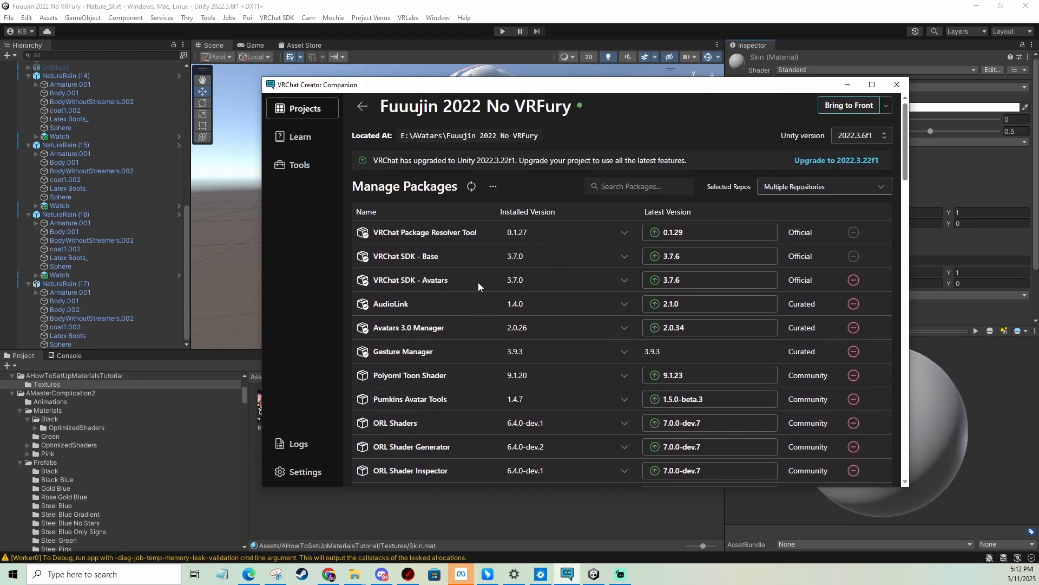
{"action": "scroll", "coordinate": [544, 322], "scroll_direction": "down", "scroll_amount": 3}
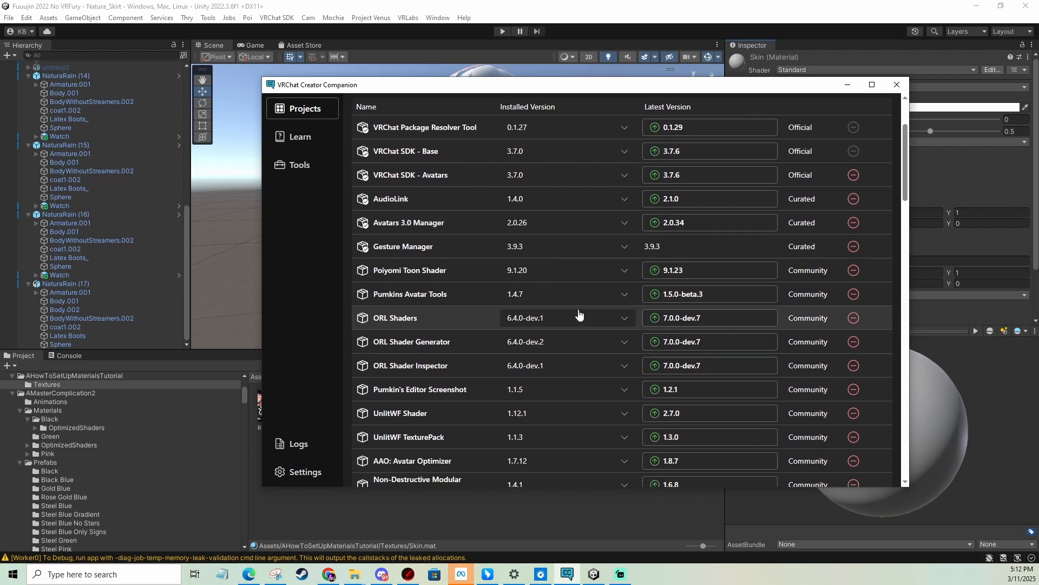
{"action": "scroll", "coordinate": [552, 310], "scroll_direction": "up", "scroll_amount": 3}
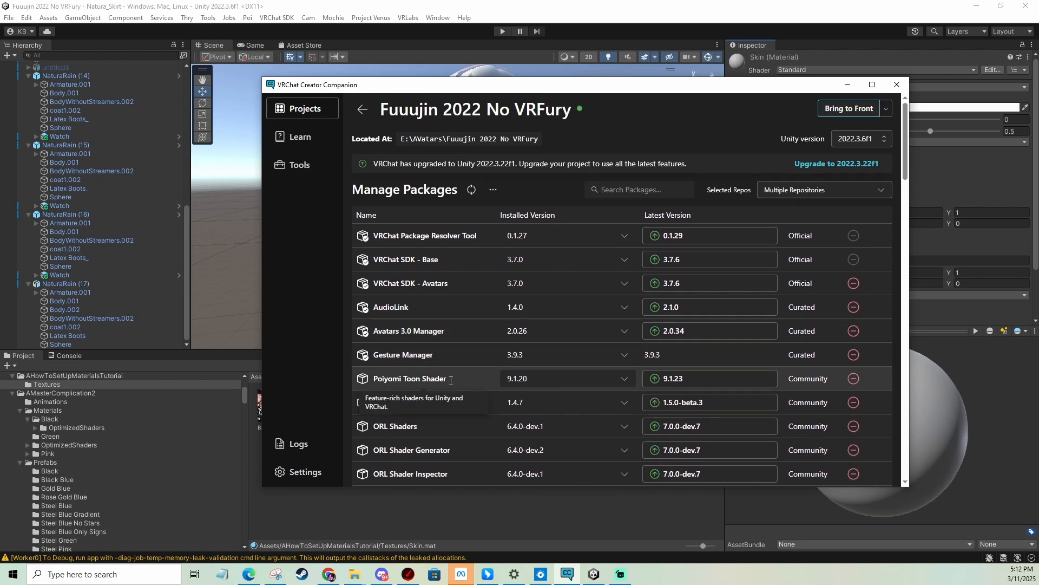
{"action": "scroll", "coordinate": [597, 369], "scroll_direction": "down", "scroll_amount": 5}
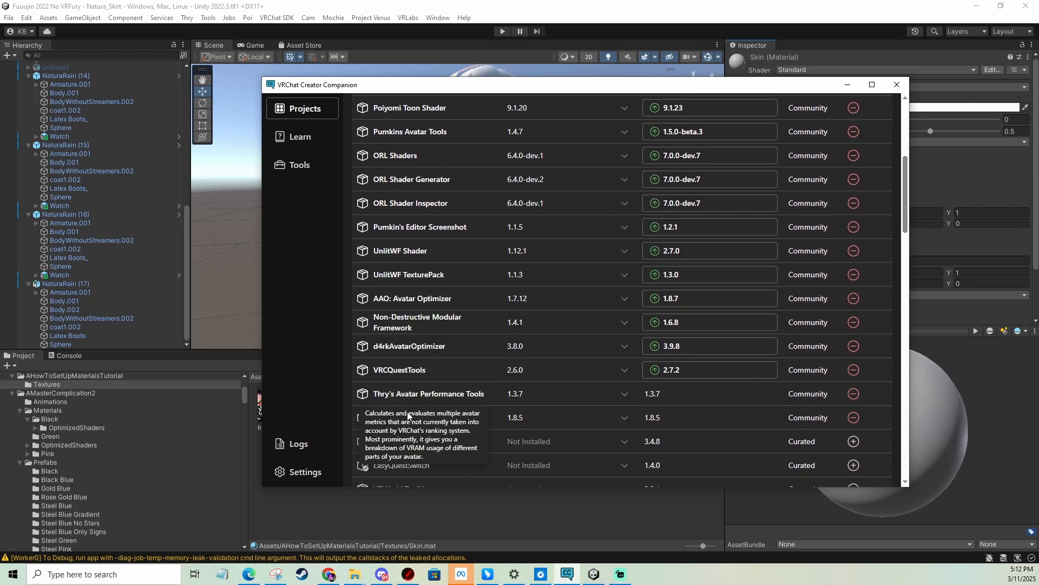
{"action": "left_click", "coordinate": [848, 84]}
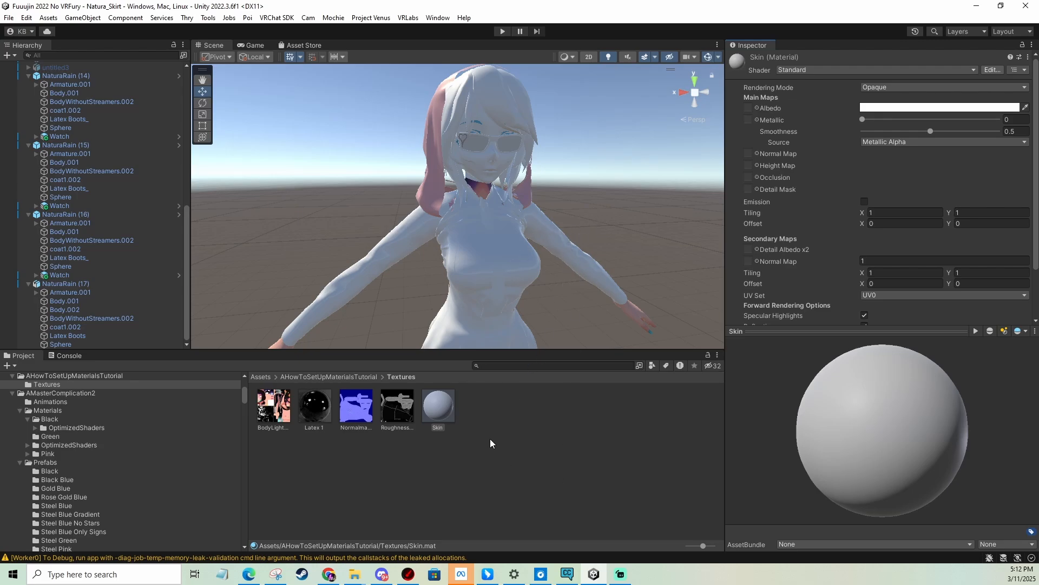
Select the Skin material and check the ORL Shaders packages in VRChat Creator Companion again.
{"action": "left_click", "coordinate": [447, 415]}
{"action": "left_click", "coordinate": [567, 574]}
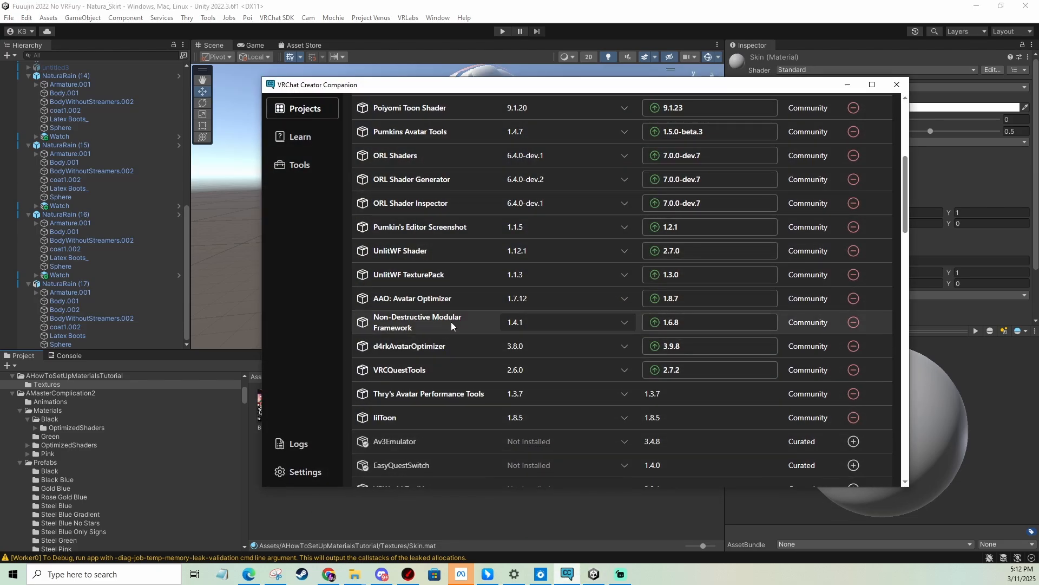
{"action": "scroll", "coordinate": [451, 325], "scroll_direction": "up", "scroll_amount": 5}
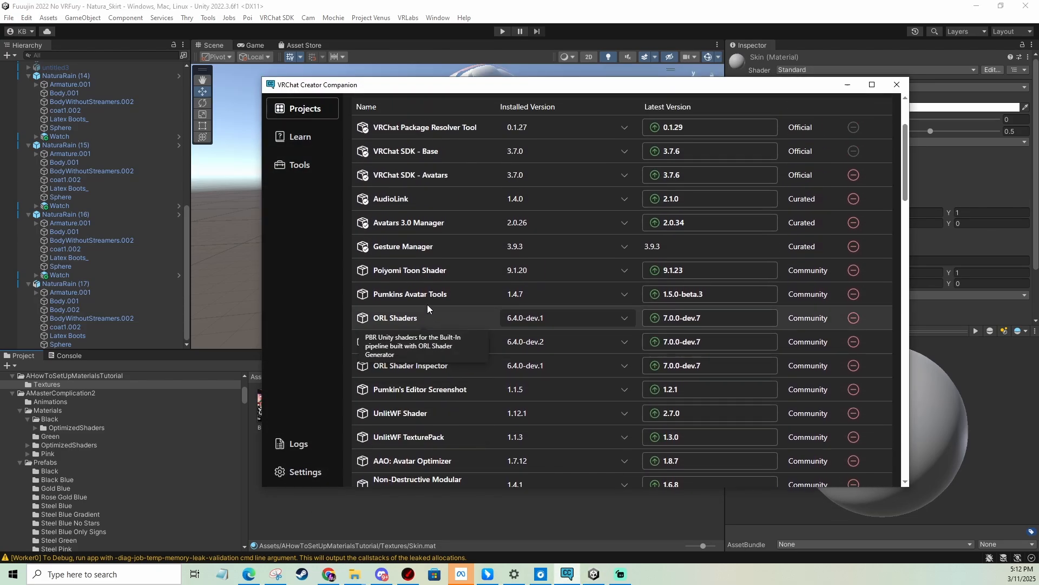
{"action": "left_click", "coordinate": [847, 85]}
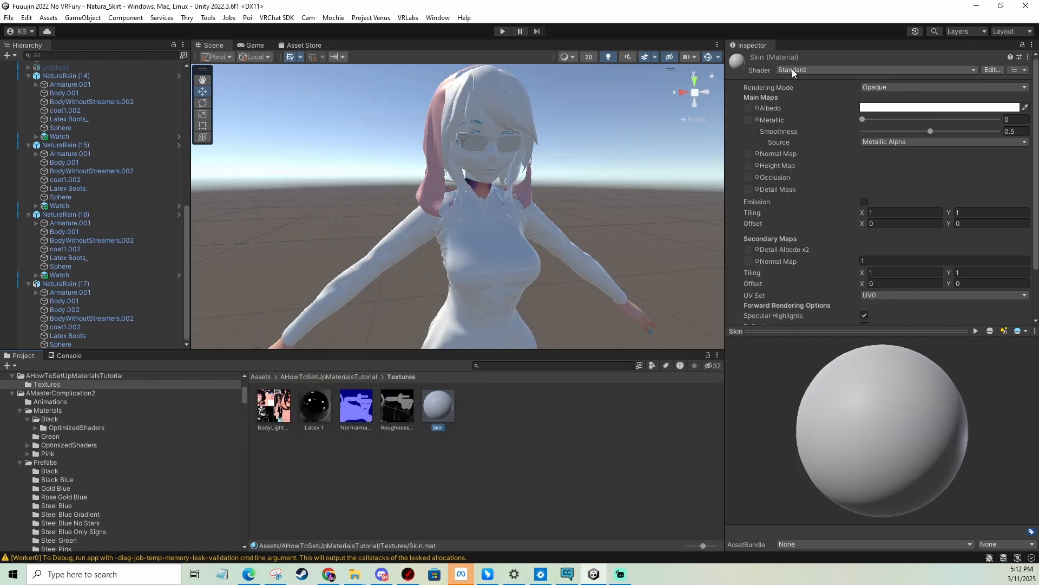
Set the Skin material's shader to Poiyomi Toon.
{"action": "left_click", "coordinate": [793, 70]}
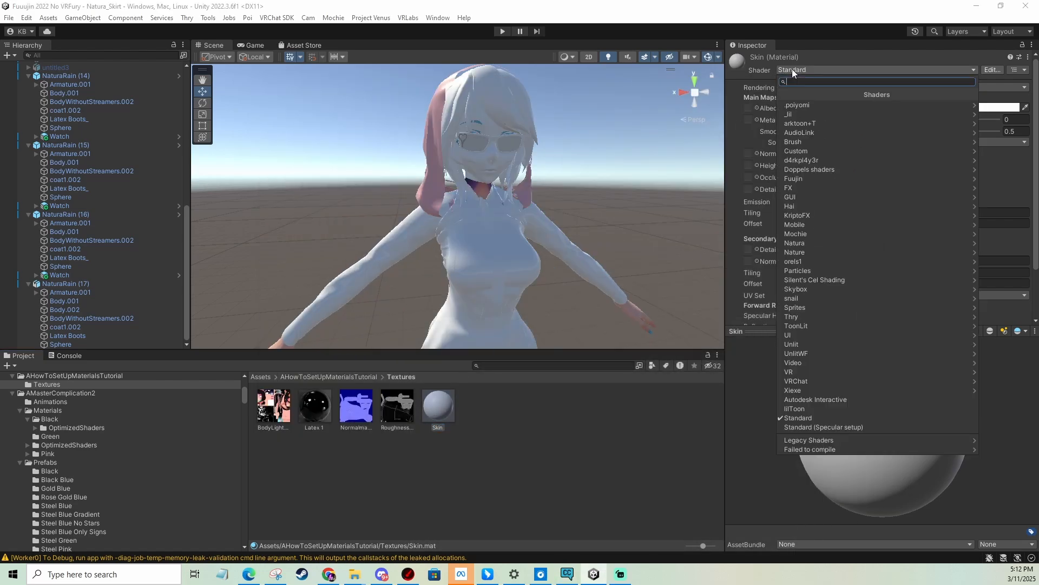
{"action": "left_click", "coordinate": [803, 106]}
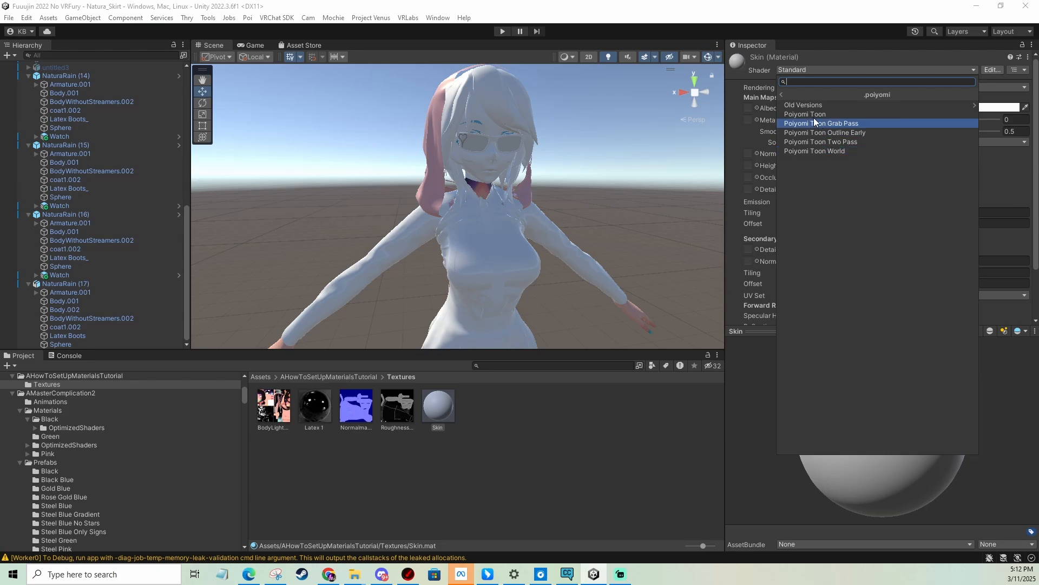
{"action": "left_click", "coordinate": [808, 113]}
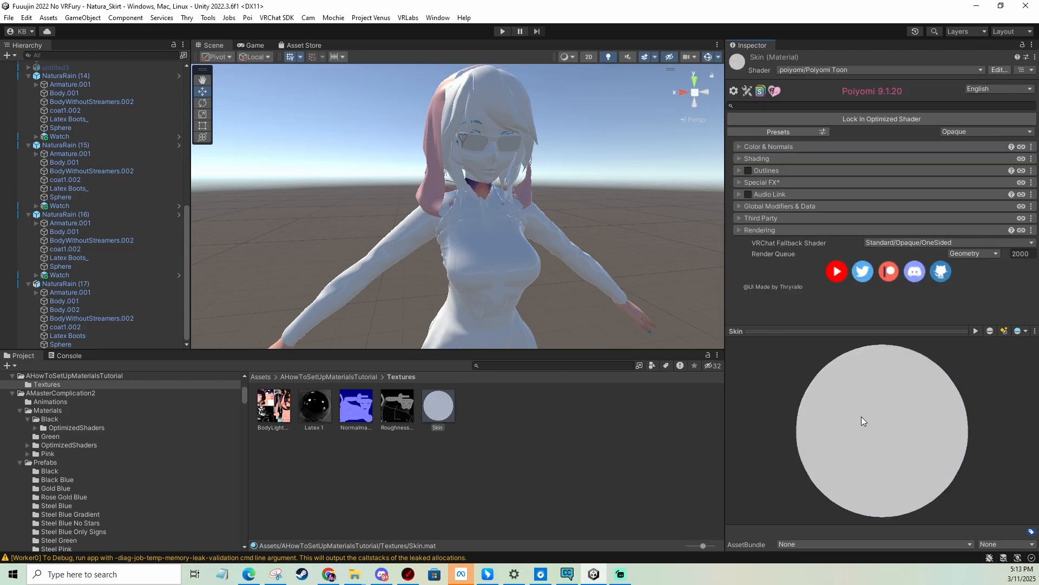
Select the avatar's BodyWithoutStreamers.002 mesh and bring its material slots into view.
{"action": "middle_click_drag", "start_coordinate": [612, 195], "coordinate": [613, 194]}
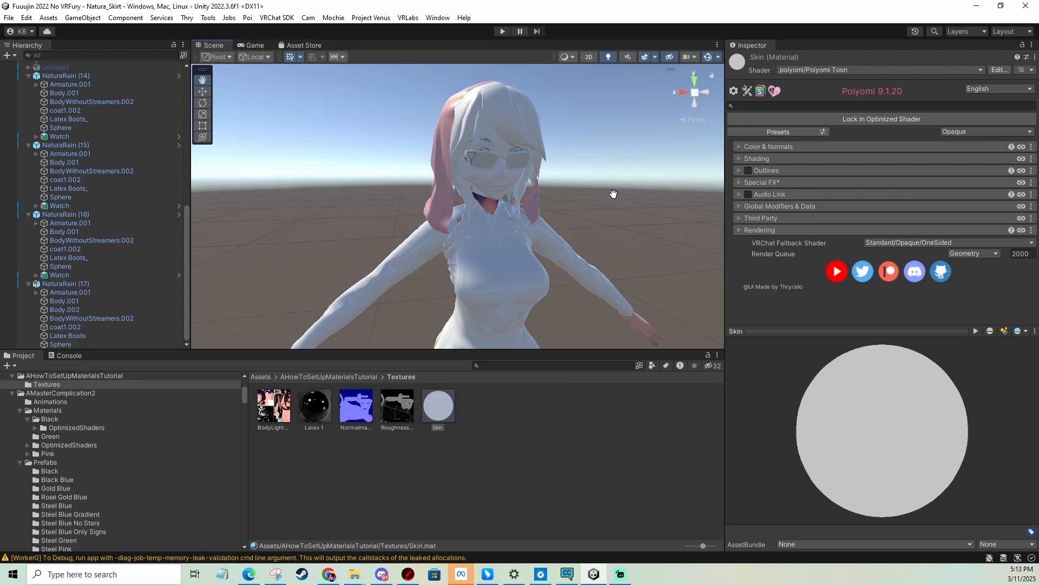
{"action": "scroll", "coordinate": [609, 200], "scroll_direction": "up", "scroll_amount": 5}
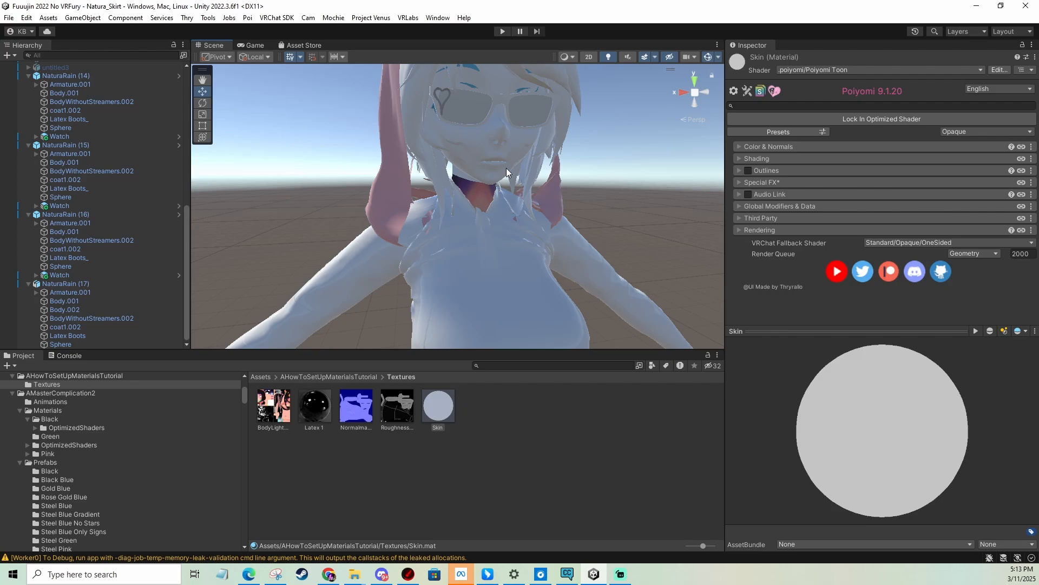
{"action": "left_click", "coordinate": [507, 149]}
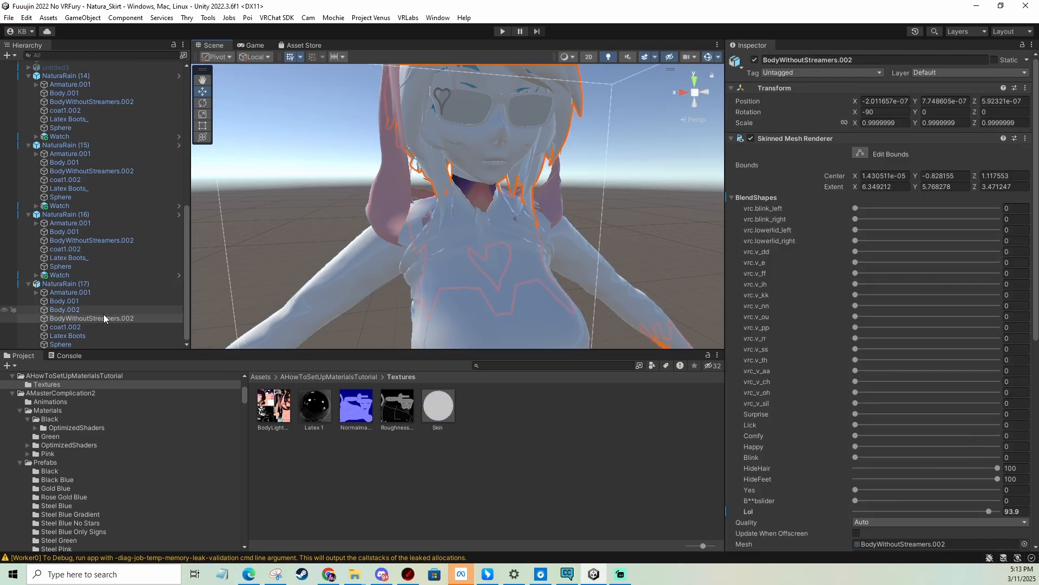
{"action": "left_click", "coordinate": [272, 205]}
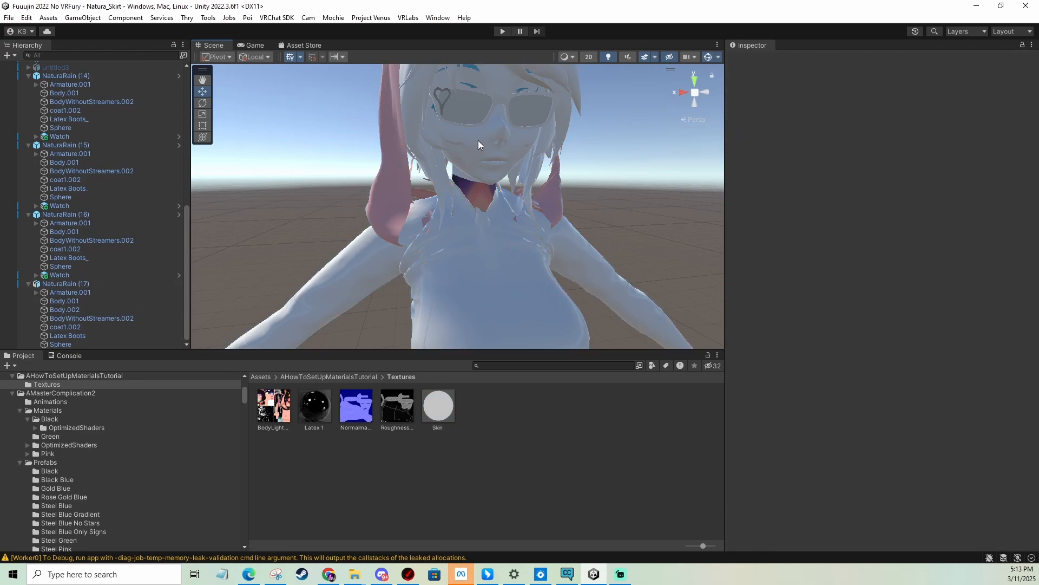
{"action": "left_click", "coordinate": [91, 319]}
{"action": "left_click", "coordinate": [330, 190]}
{"action": "left_click", "coordinate": [490, 150]}
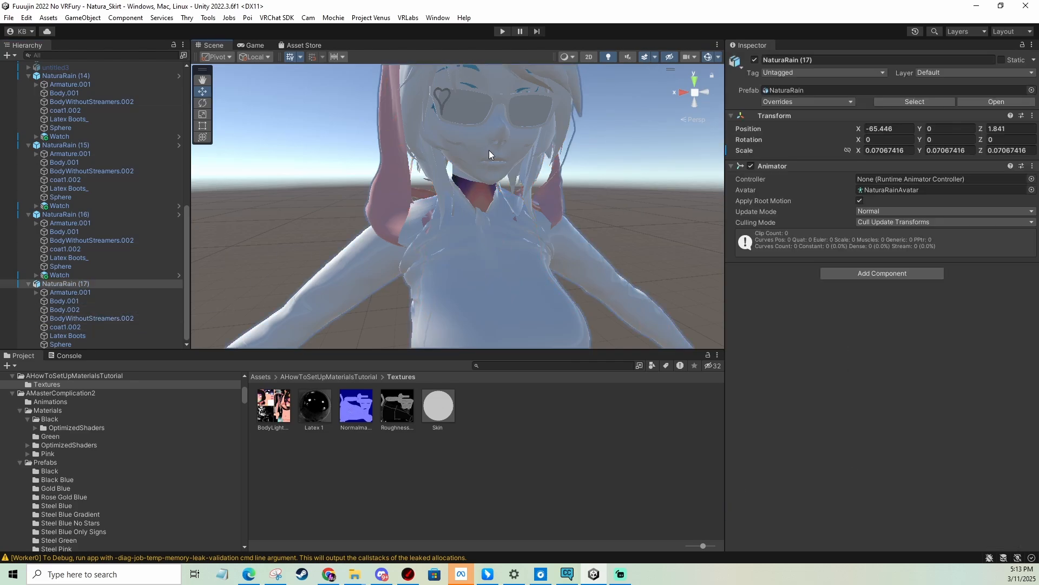
{"action": "left_click", "coordinate": [490, 149]}
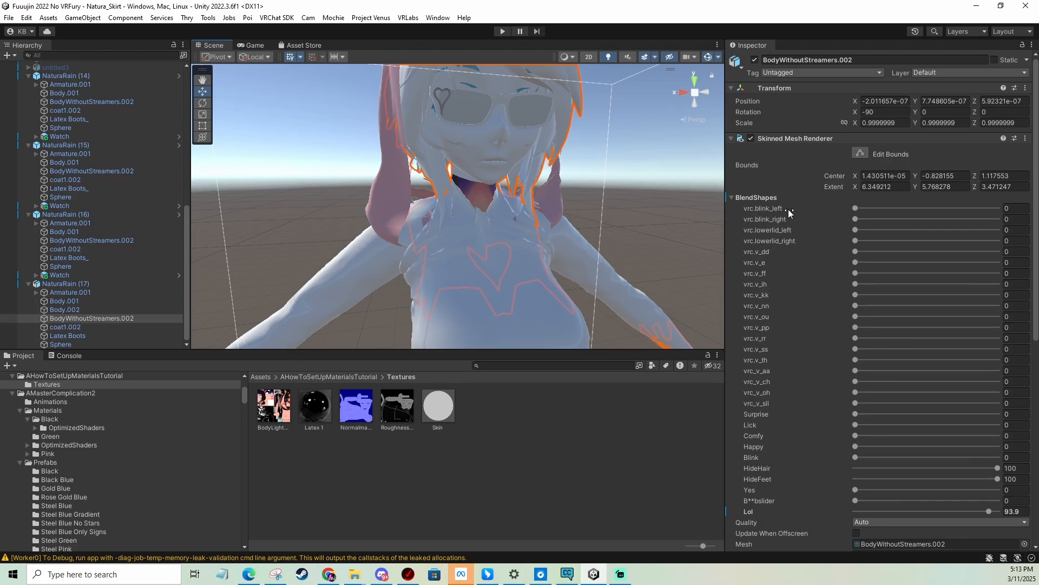
{"action": "scroll", "coordinate": [818, 342], "scroll_direction": "down", "scroll_amount": 10}
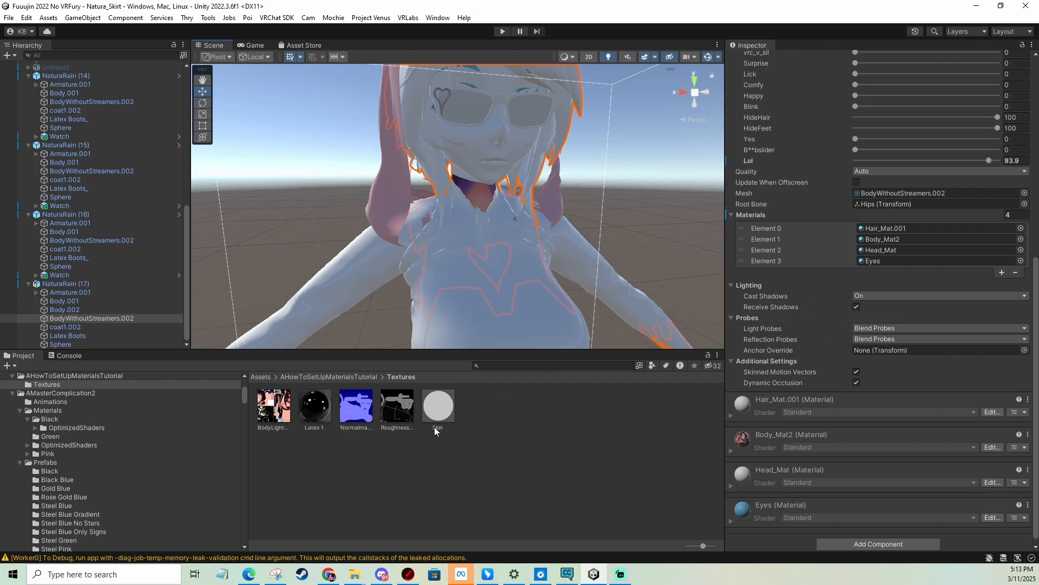
Try the Skin material on Elements 1, 2 and 3 of the body mesh and undo the assignments.
{"action": "left_click_drag", "start_coordinate": [437, 414], "coordinate": [888, 291]}
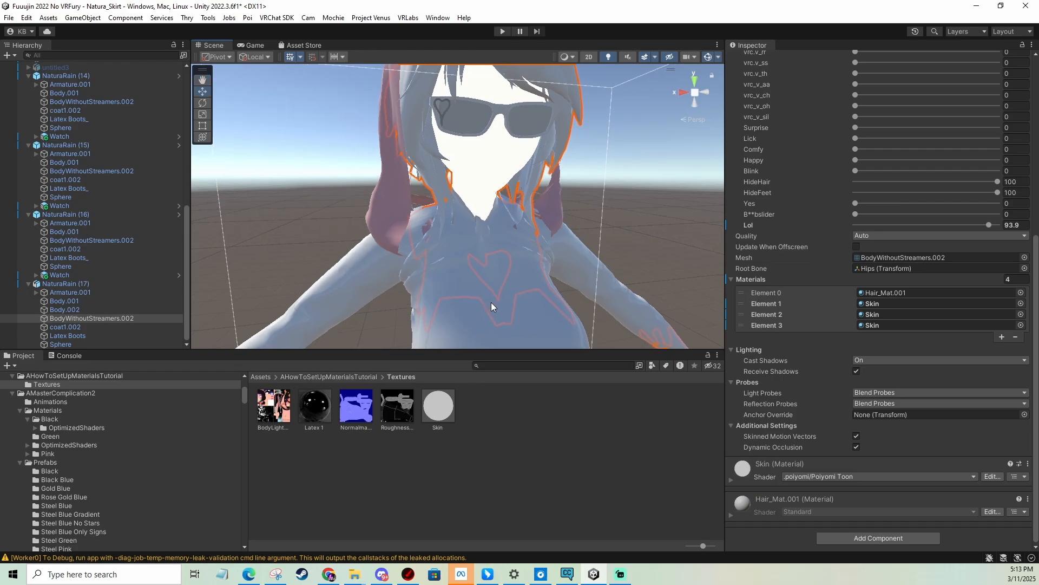
{"action": "key", "text": "ctrl+z"}
{"action": "key", "text": "ctrl+z"}
{"action": "key", "text": "ctrl+z"}
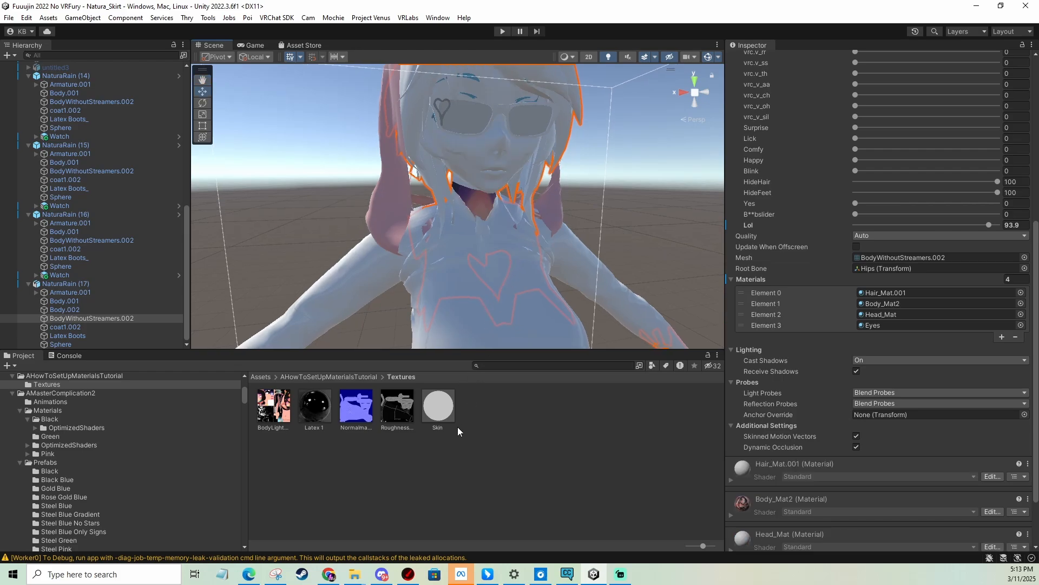
Assign the Skin material to Elements 1, 2 and 3 of the BodyWithoutStreamers.002 mesh.
{"action": "left_click_drag", "start_coordinate": [432, 415], "coordinate": [495, 183]}
{"action": "left_click_drag", "start_coordinate": [447, 411], "coordinate": [901, 325]}
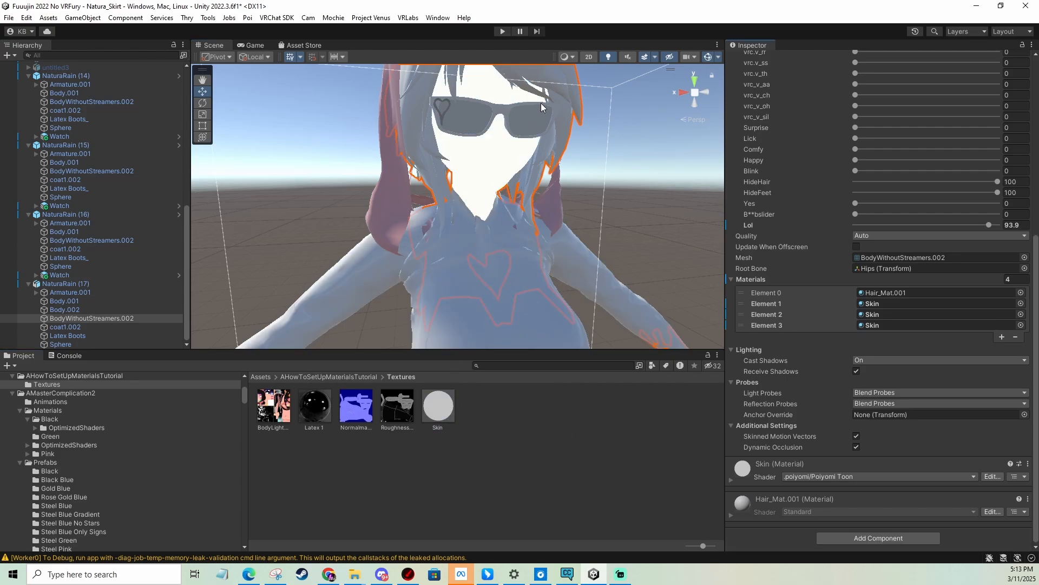
Assign the BodyLightHoliday_Main 1 texture as the Skin material's main texture under Color & Normals.
{"action": "left_click", "coordinate": [439, 409]}
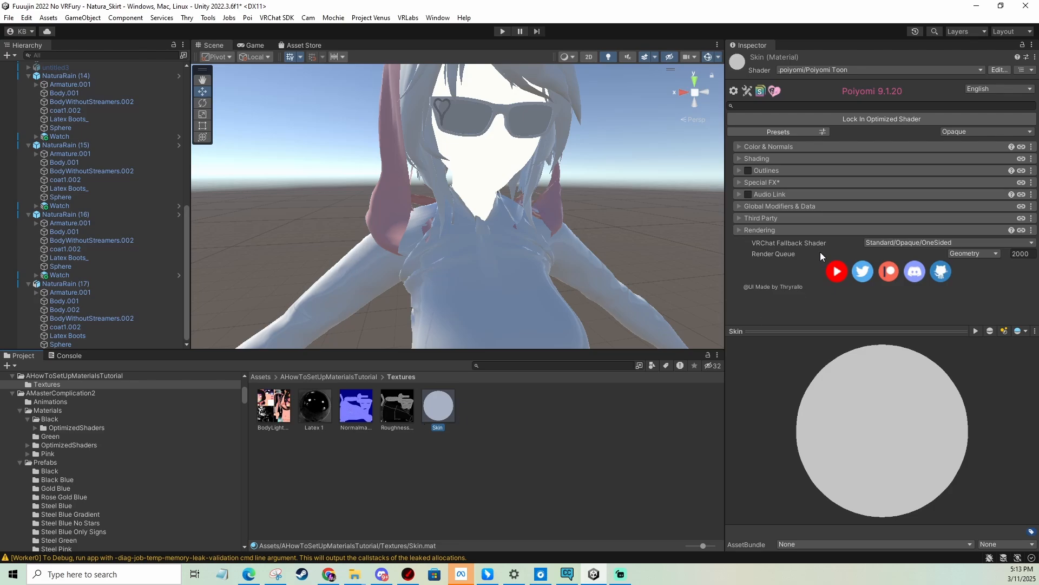
{"action": "left_click", "coordinate": [739, 147]}
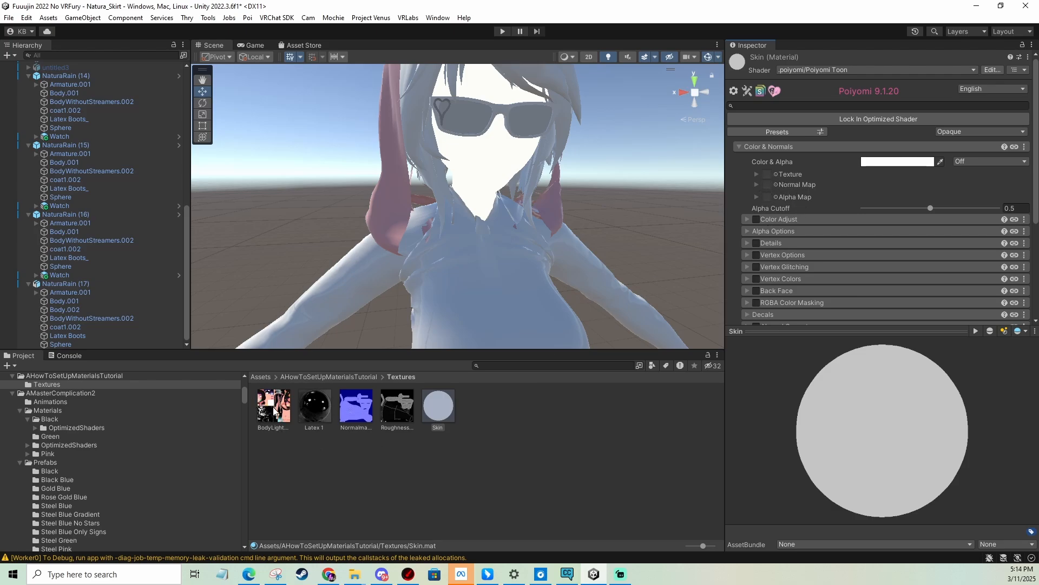
{"action": "left_click_drag", "start_coordinate": [274, 411], "coordinate": [768, 177]}
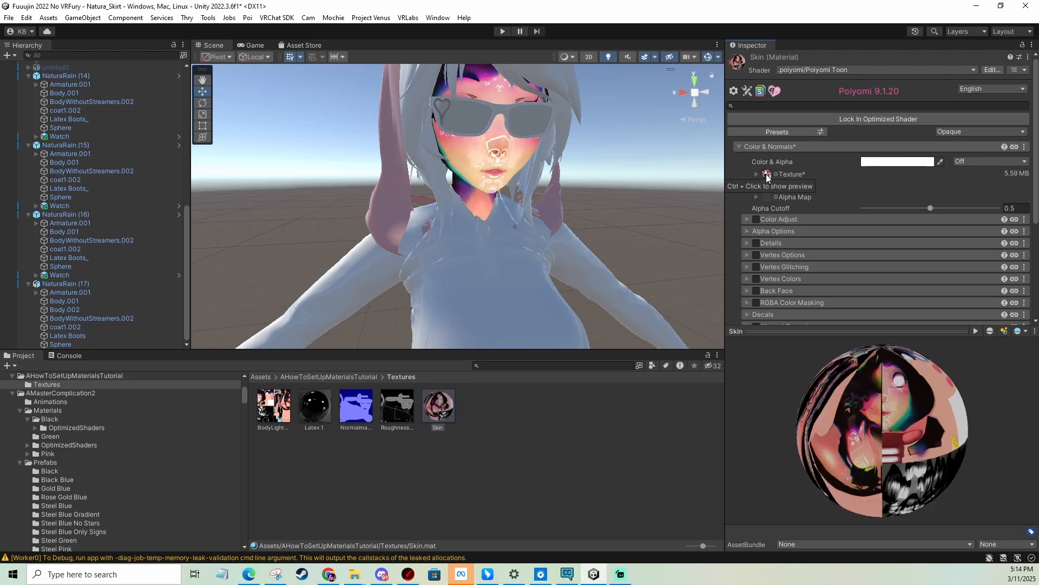
{"action": "middle_click_drag", "start_coordinate": [560, 164], "coordinate": [573, 197]}
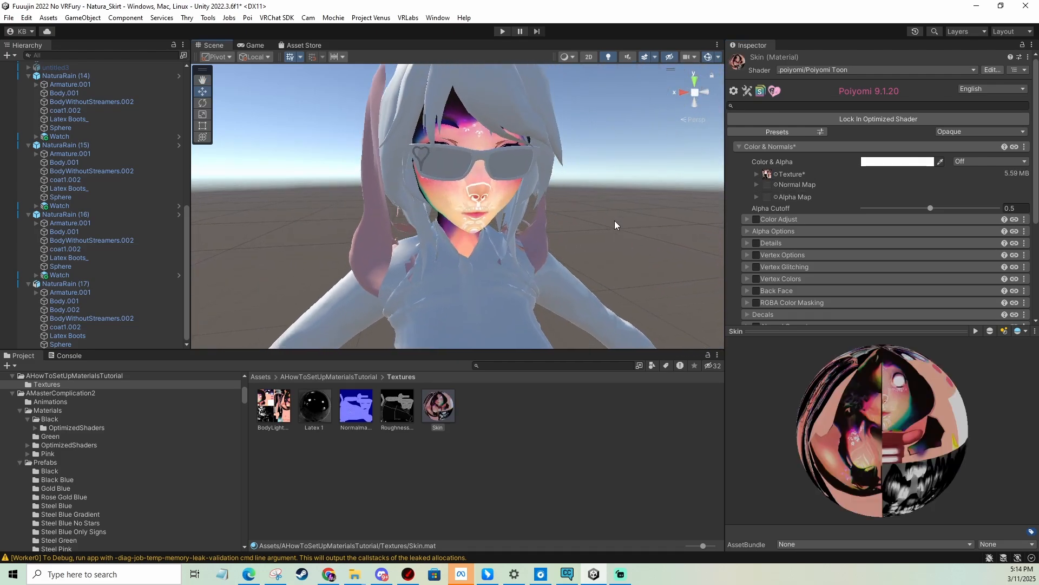
Search the available textures for "bodylight" and leave the Skin material's texture as it is.
{"action": "left_click", "coordinate": [775, 174]}
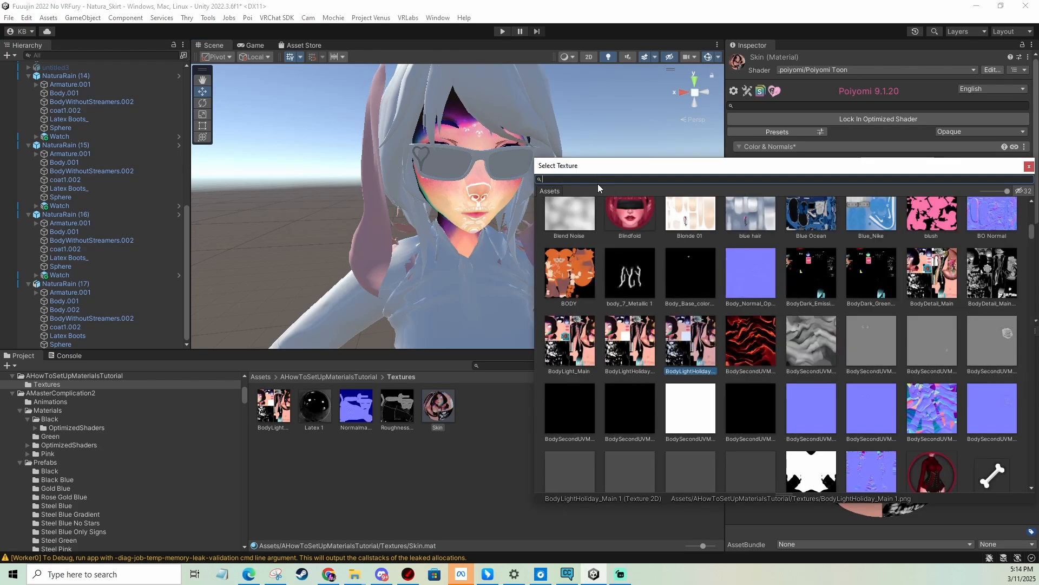
{"action": "type", "text": "bodylight"}
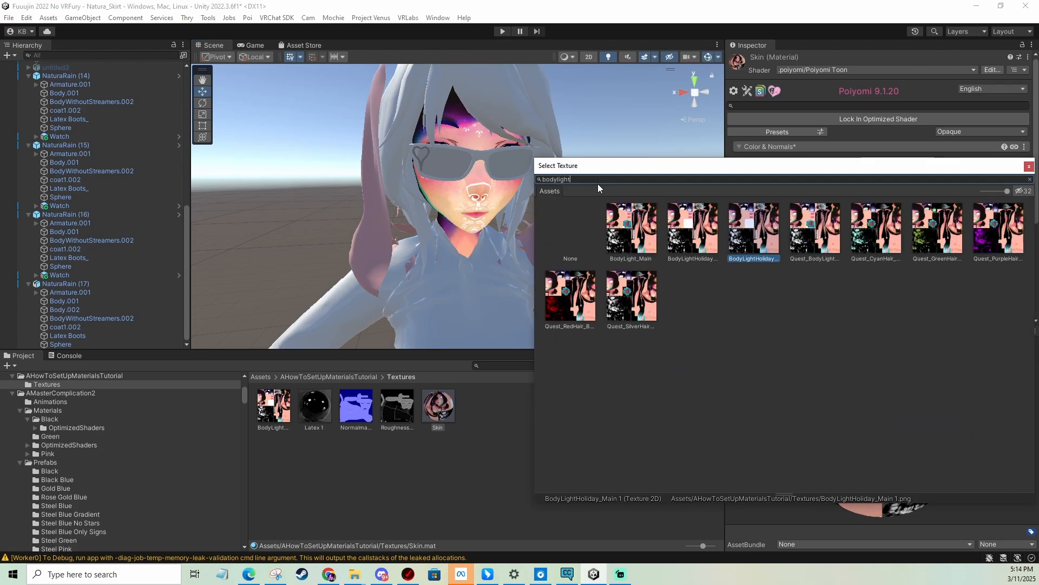
{"action": "left_click", "coordinate": [1028, 166]}
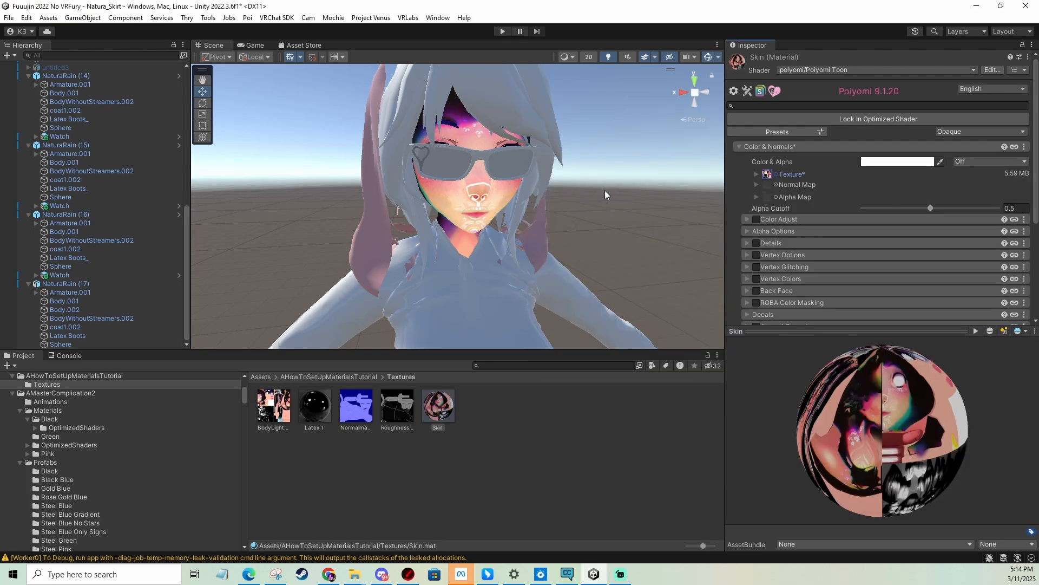
Deactivate the sunglasses objects Body.002 and Body.001 of NaturaRain (17).
{"action": "left_click", "coordinate": [481, 157]}
{"action": "left_click", "coordinate": [480, 157]}
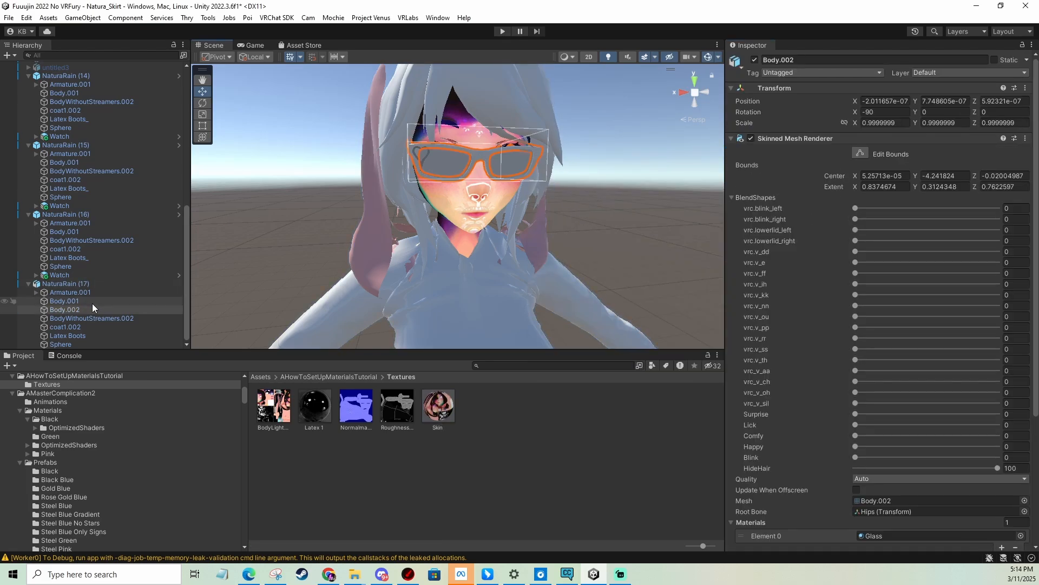
{"action": "left_click", "coordinate": [755, 59]}
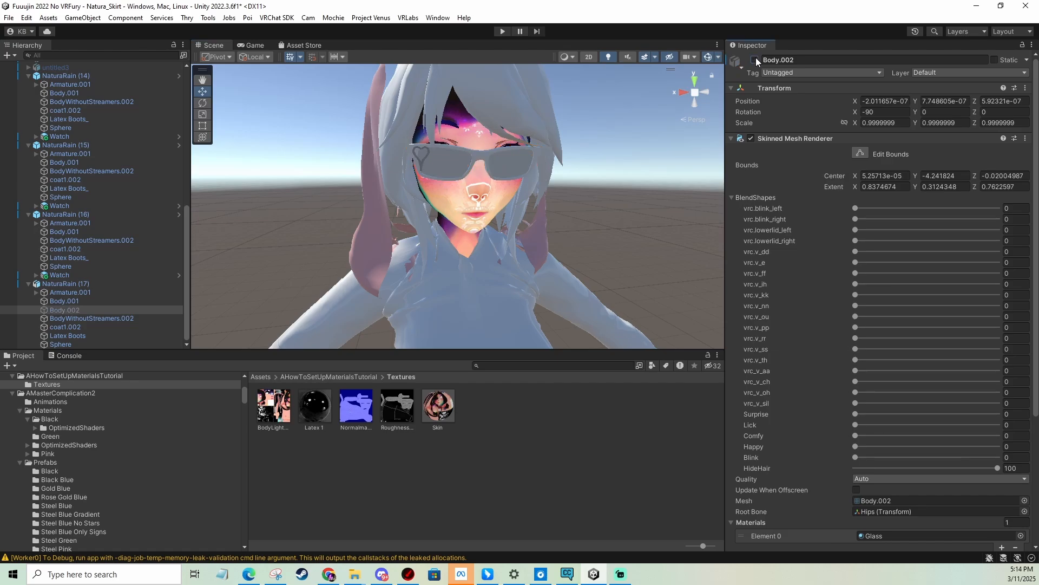
{"action": "left_click", "coordinate": [73, 301]}
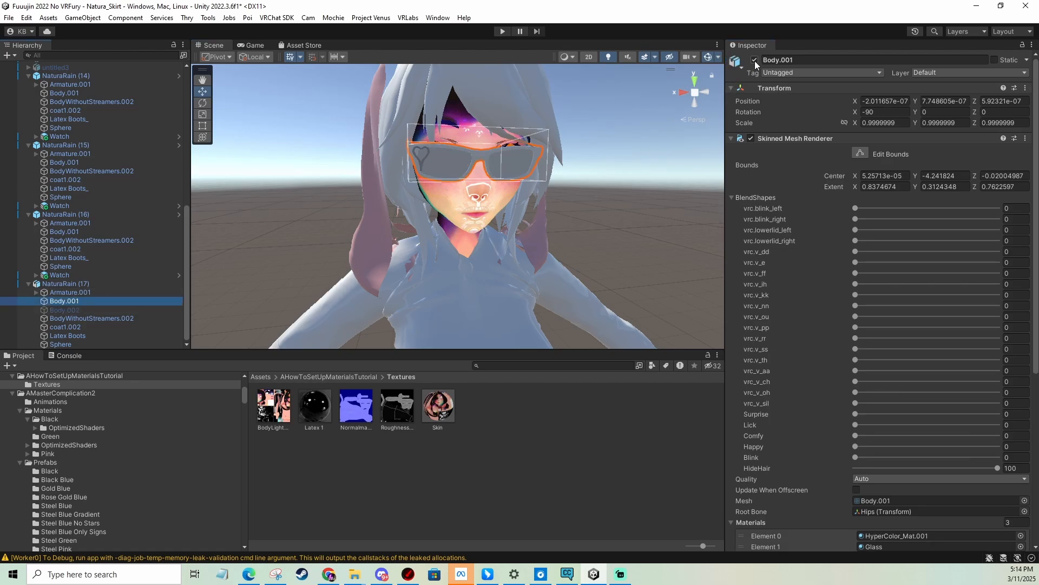
{"action": "left_click", "coordinate": [651, 171]}
Apply the Skin material to the avatar's hair.
{"action": "mouse_move", "coordinate": [561, 147]}
{"action": "middle_mouse_down"}
{"action": "mouse_move", "coordinate": [577, 174]}
{"action": "mouse_move", "coordinate": [561, 166]}
{"action": "middle_mouse_up"}
{"action": "left_click_drag", "start_coordinate": [441, 419], "coordinate": [496, 144]}
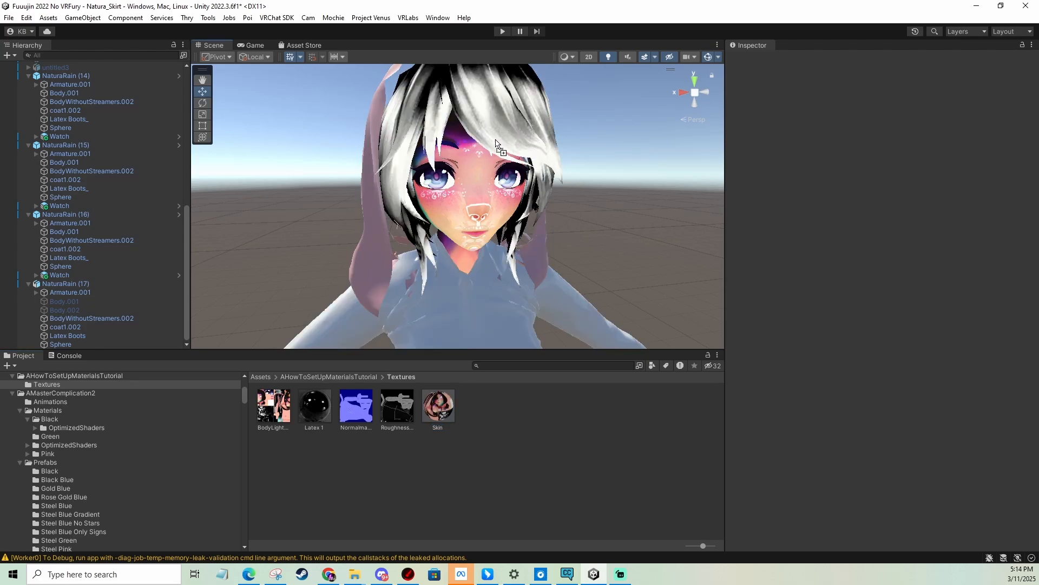
{"action": "mouse_move", "coordinate": [586, 199]}
{"action": "middle_mouse_down"}
{"action": "mouse_move", "coordinate": [587, 181]}
{"action": "mouse_move", "coordinate": [628, 158]}
{"action": "mouse_move", "coordinate": [569, 206]}
{"action": "middle_mouse_up"}
{"action": "scroll", "coordinate": [584, 200], "scroll_direction": "down", "scroll_amount": 3}
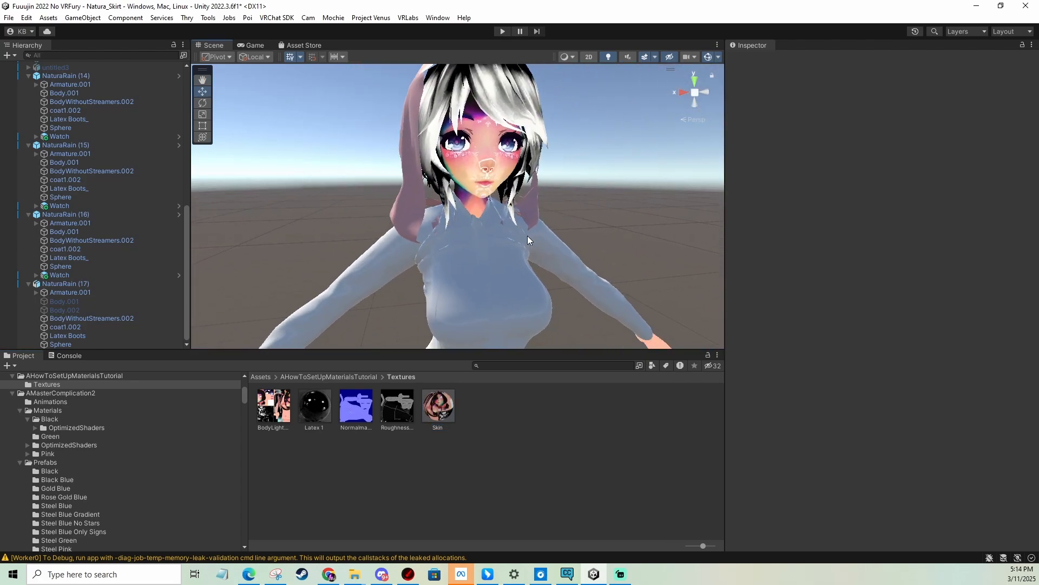
{"action": "middle_click_drag", "start_coordinate": [506, 319], "coordinate": [504, 249]}
Create a new material named Clothes in the Textures folder.
{"action": "right_click", "coordinate": [495, 422]}
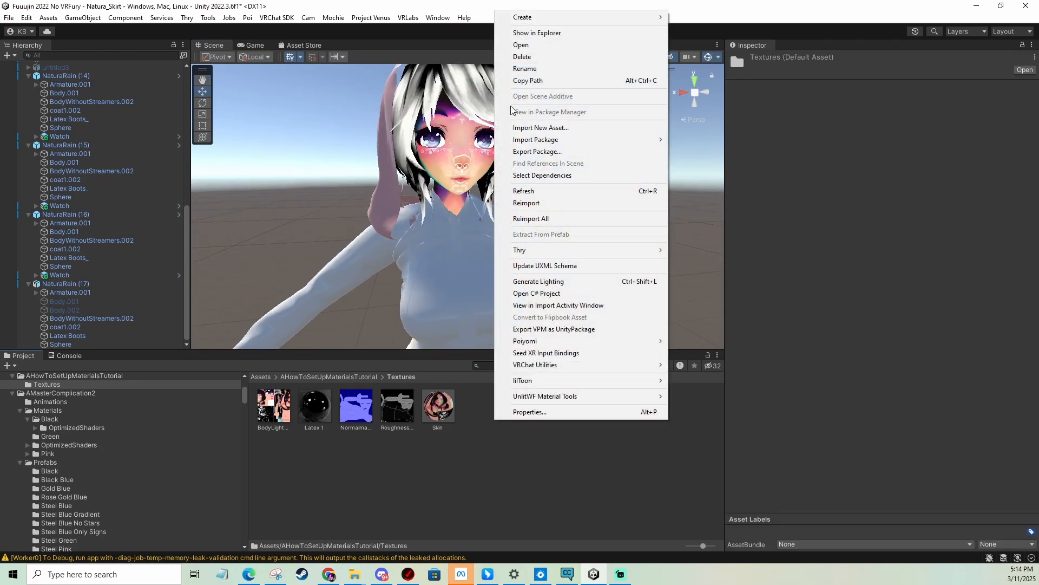
{"action": "mouse_move", "coordinate": [520, 24]}
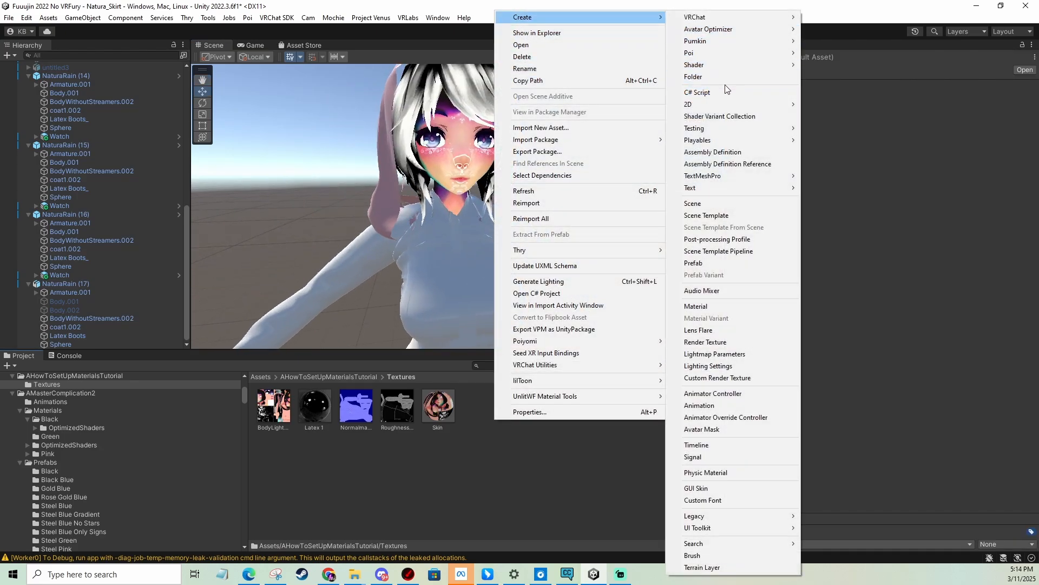
{"action": "left_click", "coordinate": [695, 307]}
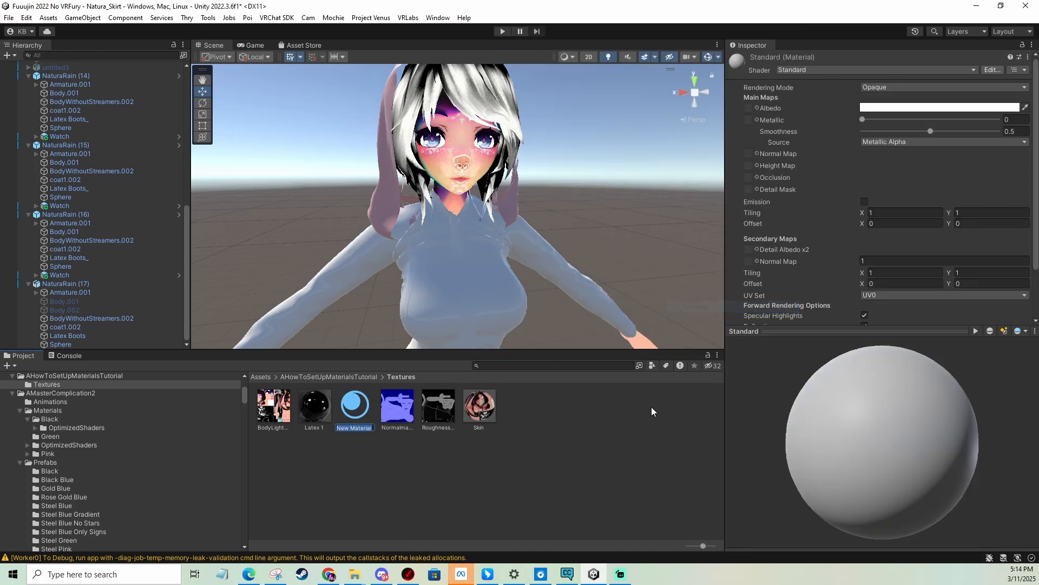
{"action": "type", "text": "Clothes"}
{"action": "key", "text": "Return"}
Set the Clothes material's shader to Poiyomi Toon.
{"action": "left_click", "coordinate": [801, 69]}
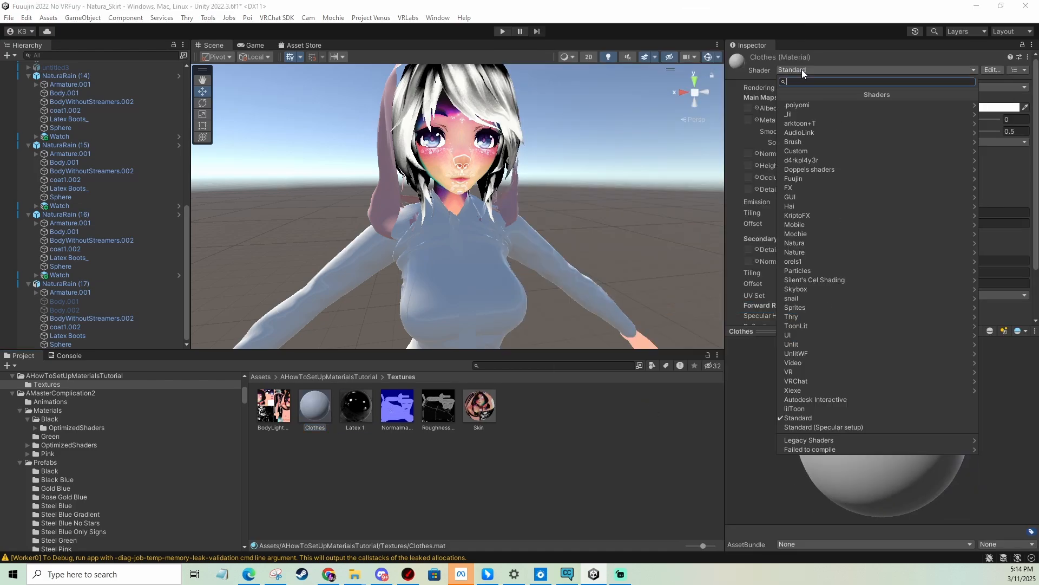
{"action": "left_click", "coordinate": [798, 109]}
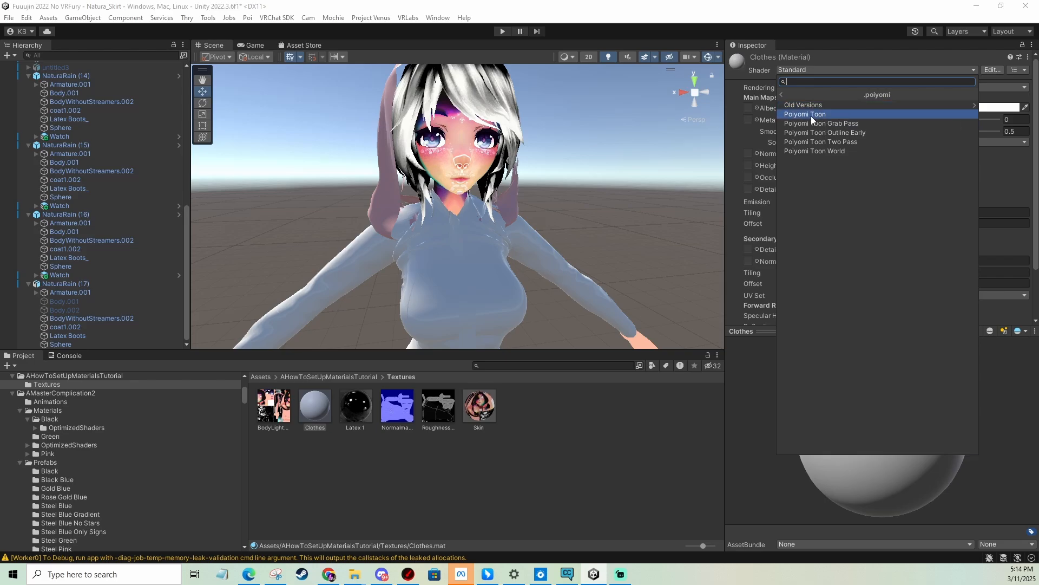
{"action": "left_click", "coordinate": [811, 114]}
Apply the Clothes material to the avatar's top, skirt and hood.
{"action": "left_click_drag", "start_coordinate": [318, 411], "coordinate": [355, 284]}
{"action": "middle_click_drag", "start_coordinate": [356, 337], "coordinate": [383, 233]}
{"action": "left_click_drag", "start_coordinate": [327, 405], "coordinate": [436, 281]}
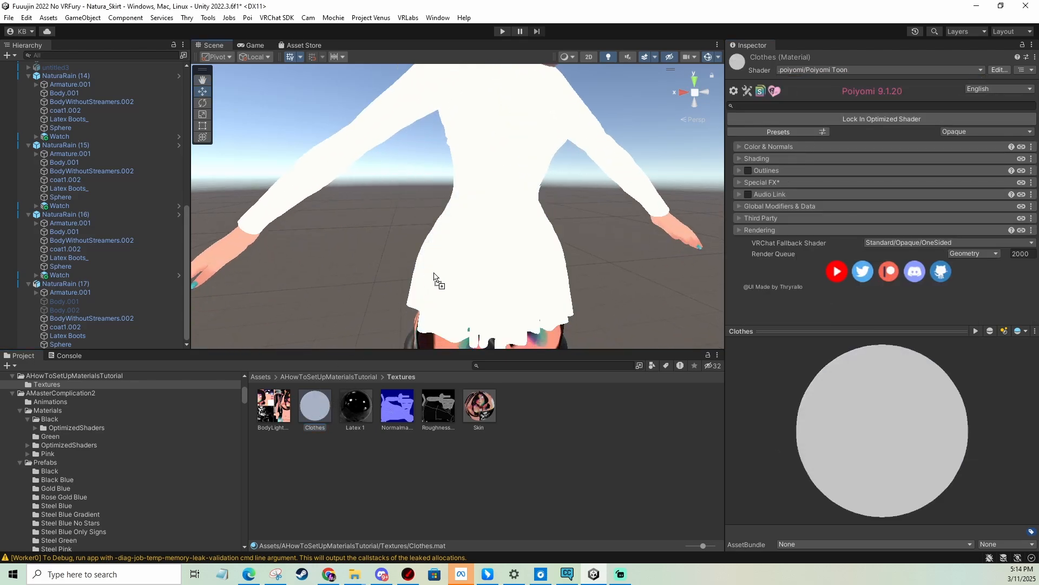
{"action": "middle_click_drag", "start_coordinate": [470, 140], "coordinate": [431, 335]}
{"action": "left_click_drag", "start_coordinate": [323, 406], "coordinate": [363, 290]}
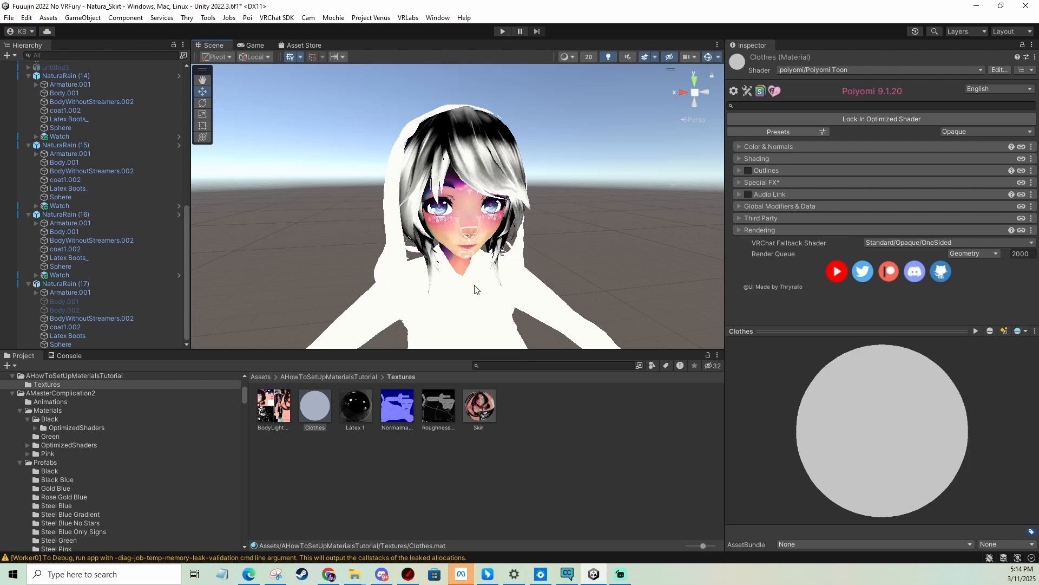
Set Cull to Off in the Clothes material's Rendering settings.
{"action": "mouse_move", "coordinate": [477, 289]}
{"action": "middle_mouse_down"}
{"action": "mouse_move", "coordinate": [476, 262]}
{"action": "mouse_move", "coordinate": [477, 275]}
{"action": "middle_mouse_up"}
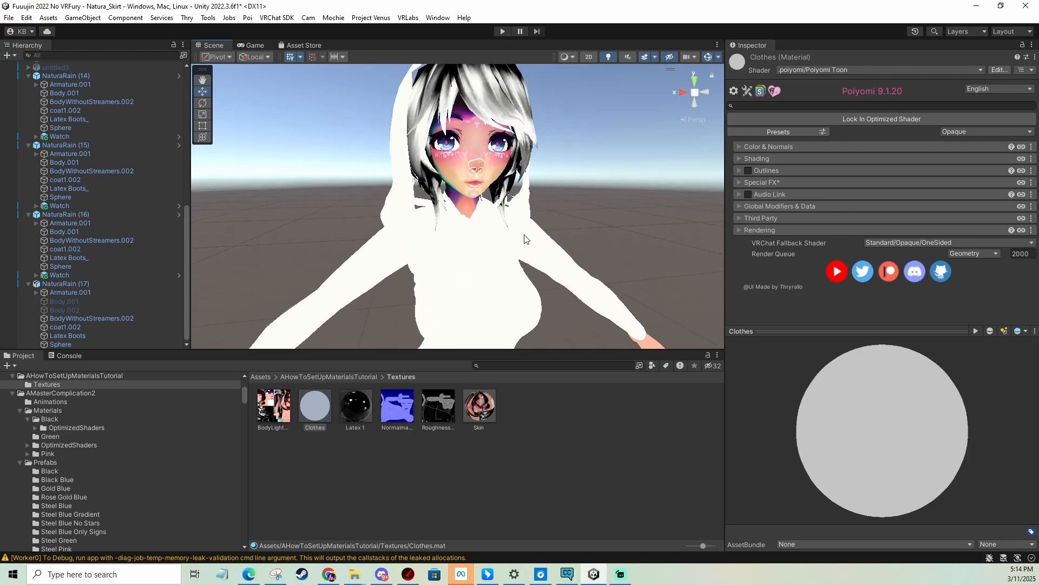
{"action": "middle_click_drag", "start_coordinate": [394, 214], "coordinate": [465, 218]}
{"action": "middle_click_drag", "start_coordinate": [639, 225], "coordinate": [560, 218]}
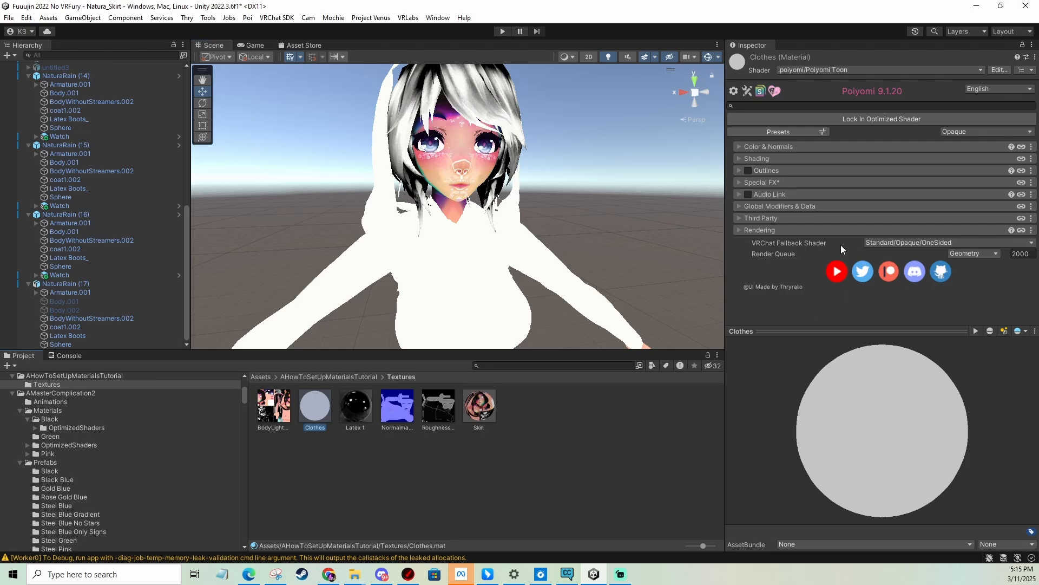
{"action": "left_click", "coordinate": [765, 231]}
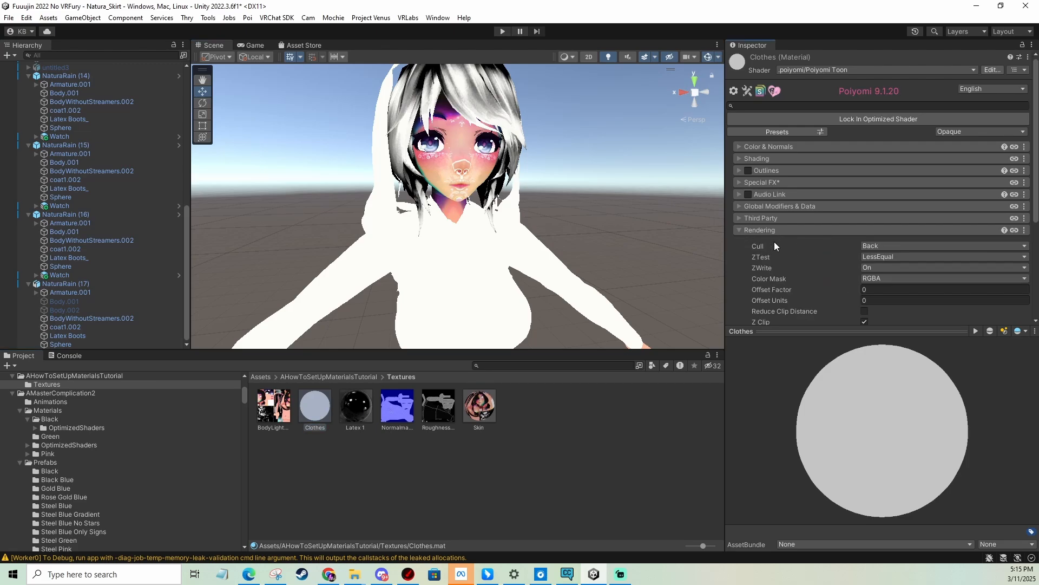
{"action": "left_click", "coordinate": [871, 247]}
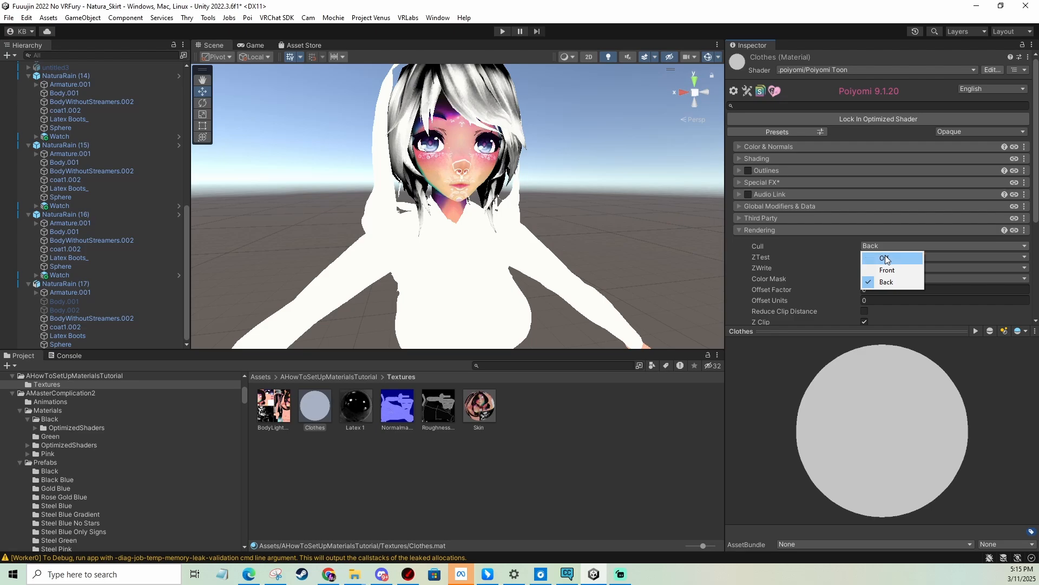
{"action": "left_click", "coordinate": [885, 255]}
{"action": "mouse_move", "coordinate": [568, 137]}
{"action": "middle_mouse_down"}
{"action": "mouse_move", "coordinate": [639, 202]}
{"action": "mouse_move", "coordinate": [619, 185]}
{"action": "mouse_move", "coordinate": [625, 220]}
{"action": "mouse_move", "coordinate": [629, 179]}
{"action": "mouse_move", "coordinate": [626, 220]}
{"action": "middle_mouse_up"}
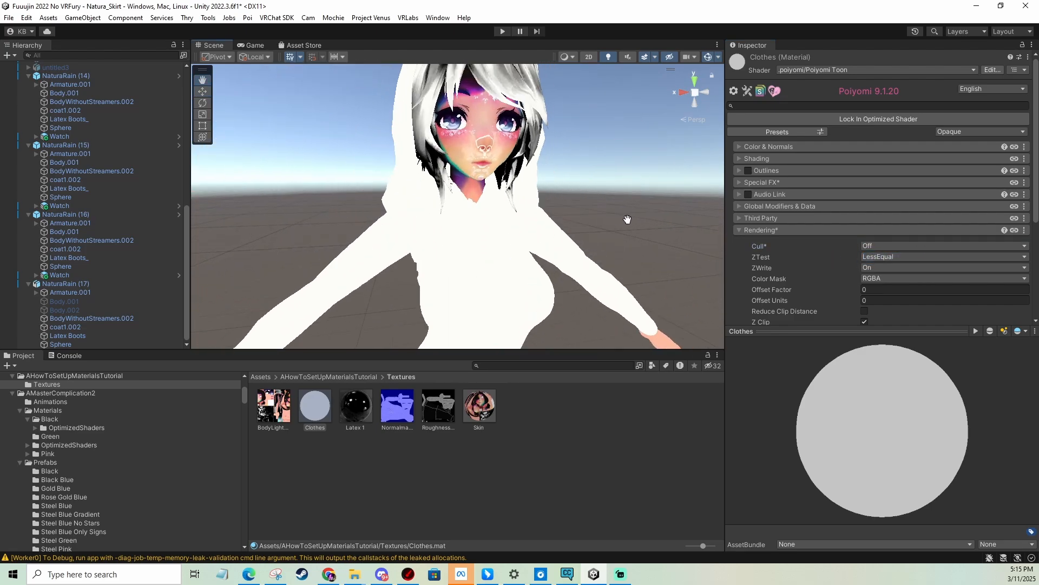
Set the Clothes material's base color to grey 7B7676.
{"action": "left_click", "coordinate": [343, 472]}
{"action": "left_click", "coordinate": [332, 425]}
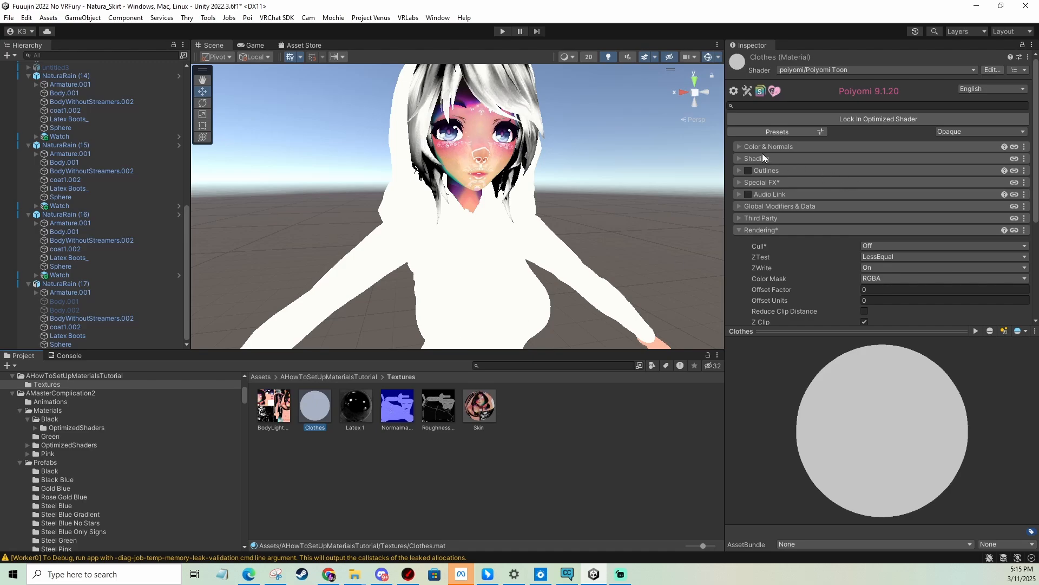
{"action": "left_click", "coordinate": [740, 147]}
{"action": "left_click", "coordinate": [869, 162]}
{"action": "left_click", "coordinate": [909, 251]}
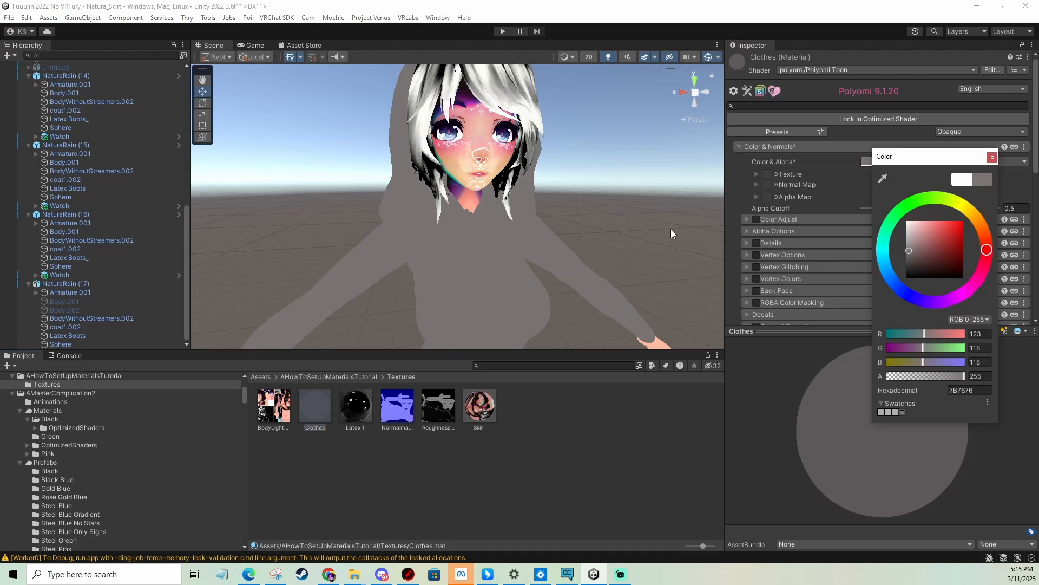
{"action": "right_click", "coordinate": [644, 218]}
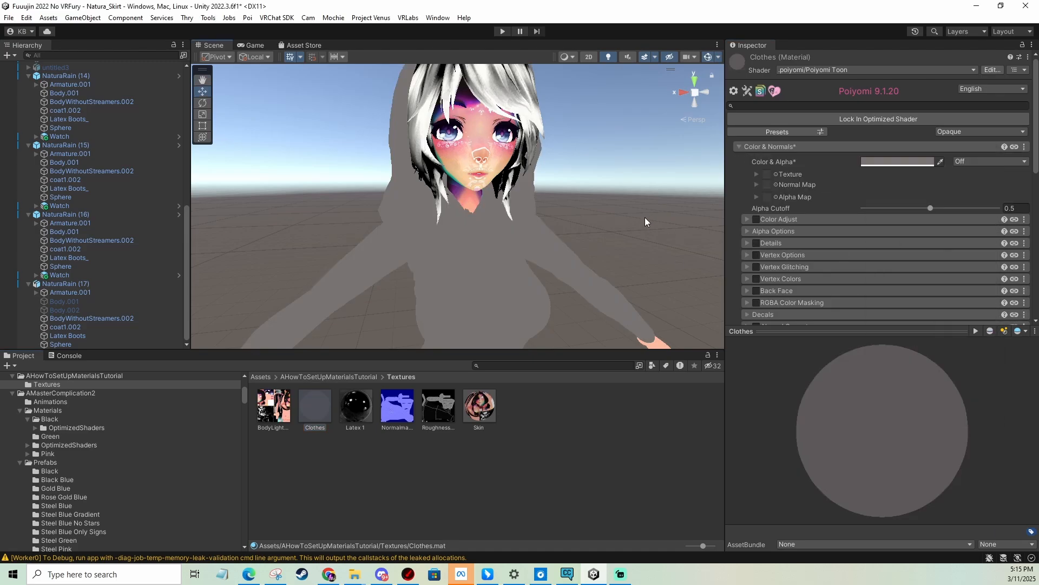
Look through the Clothes material's Color & Normals and Rendering settings.
{"action": "scroll", "coordinate": [864, 205], "scroll_direction": "down", "scroll_amount": 8}
{"action": "left_click", "coordinate": [868, 208]}
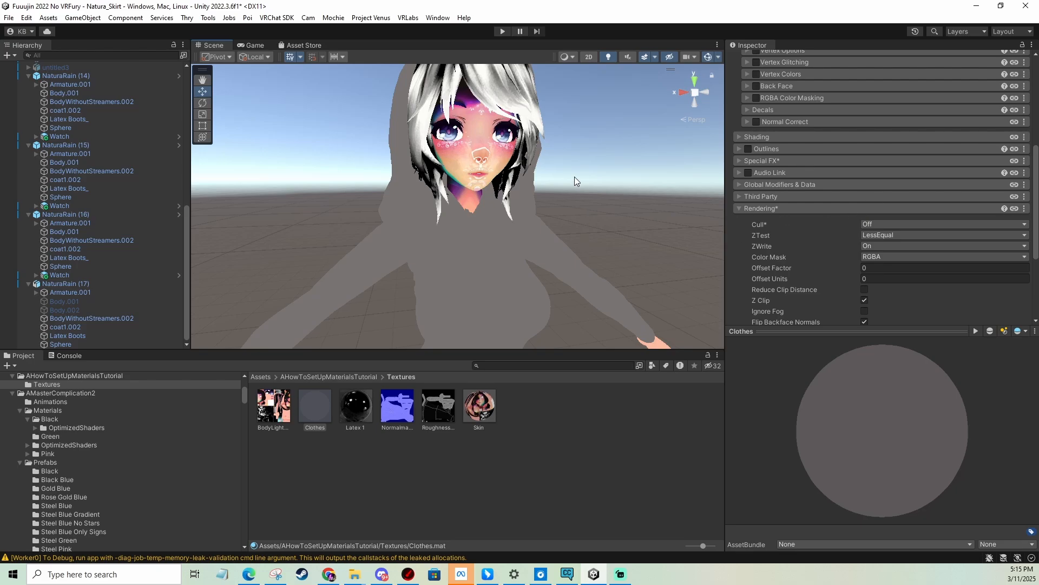
{"action": "mouse_move", "coordinate": [576, 178]}
{"action": "middle_mouse_down"}
{"action": "mouse_move", "coordinate": [597, 188]}
{"action": "mouse_move", "coordinate": [601, 132]}
{"action": "mouse_move", "coordinate": [593, 188]}
{"action": "middle_mouse_up"}
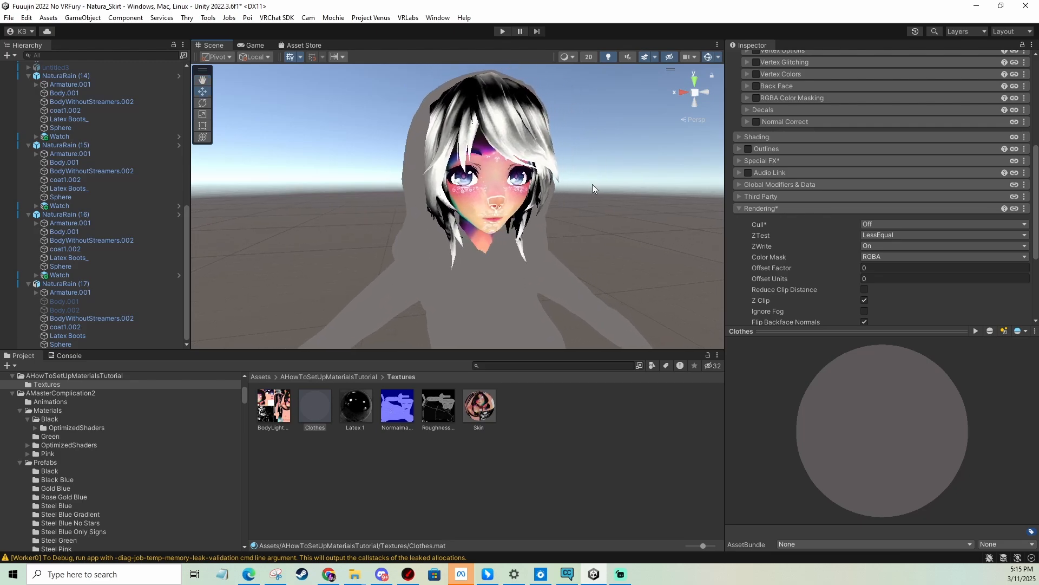
{"action": "scroll", "coordinate": [804, 167], "scroll_direction": "up", "scroll_amount": 5}
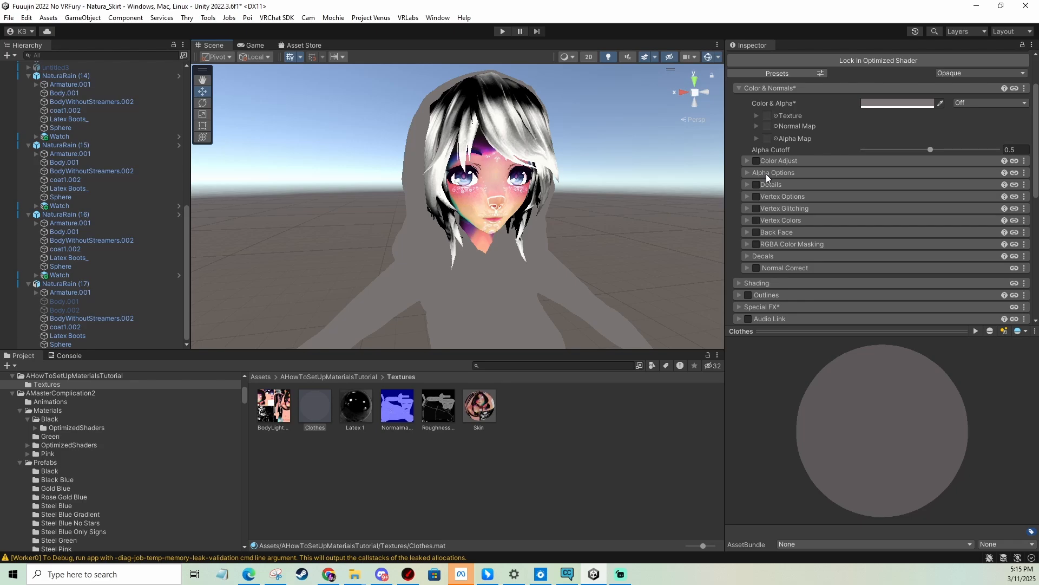
{"action": "scroll", "coordinate": [781, 169], "scroll_direction": "down", "scroll_amount": 6}
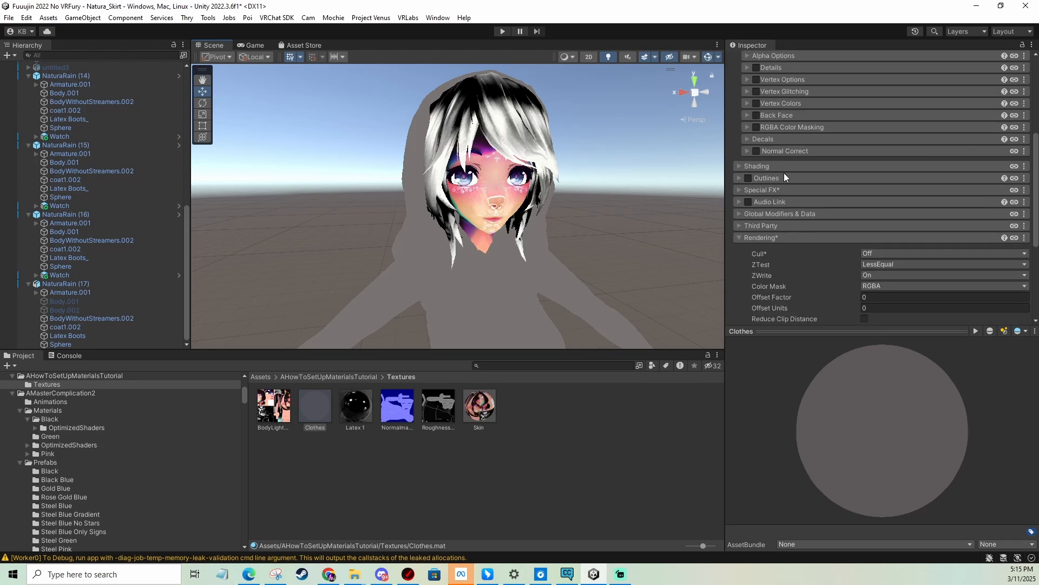
{"action": "scroll", "coordinate": [783, 183], "scroll_direction": "up", "scroll_amount": 3}
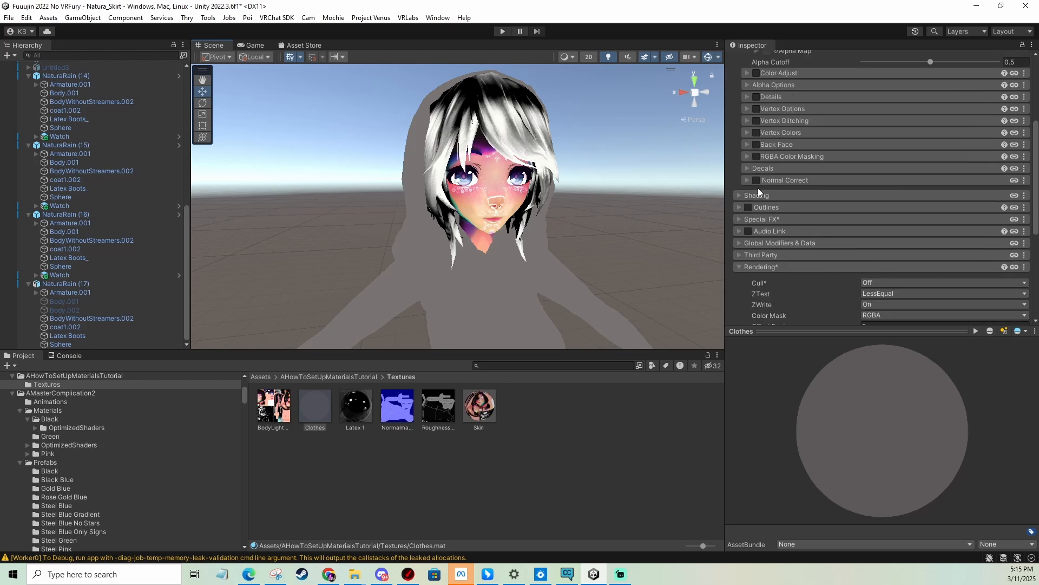
{"action": "scroll", "coordinate": [758, 188], "scroll_direction": "down", "scroll_amount": 7}
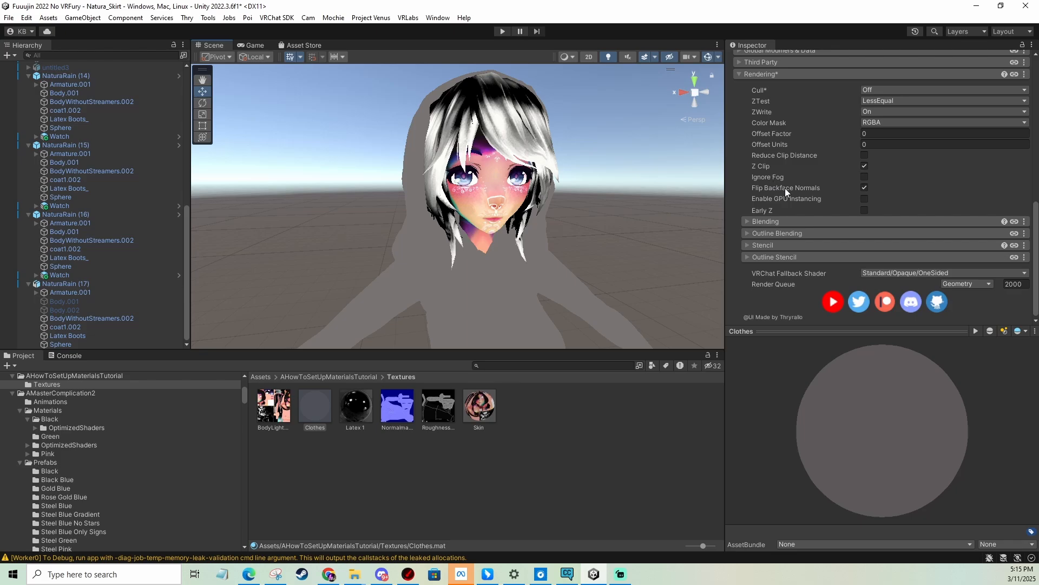
{"action": "scroll", "coordinate": [785, 187], "scroll_direction": "up", "scroll_amount": 7}
{"action": "scroll", "coordinate": [785, 217], "scroll_direction": "up", "scroll_amount": 2}
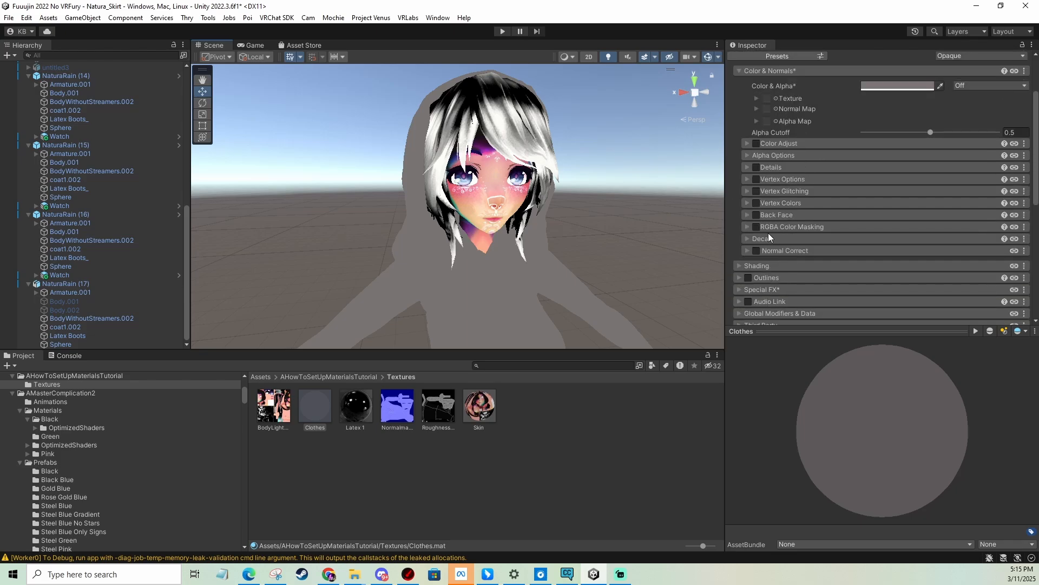
Enable Reflections & Specular in the Clothes material's Shading settings.
{"action": "left_click", "coordinate": [742, 265]}
{"action": "scroll", "coordinate": [743, 262], "scroll_direction": "down", "scroll_amount": 5}
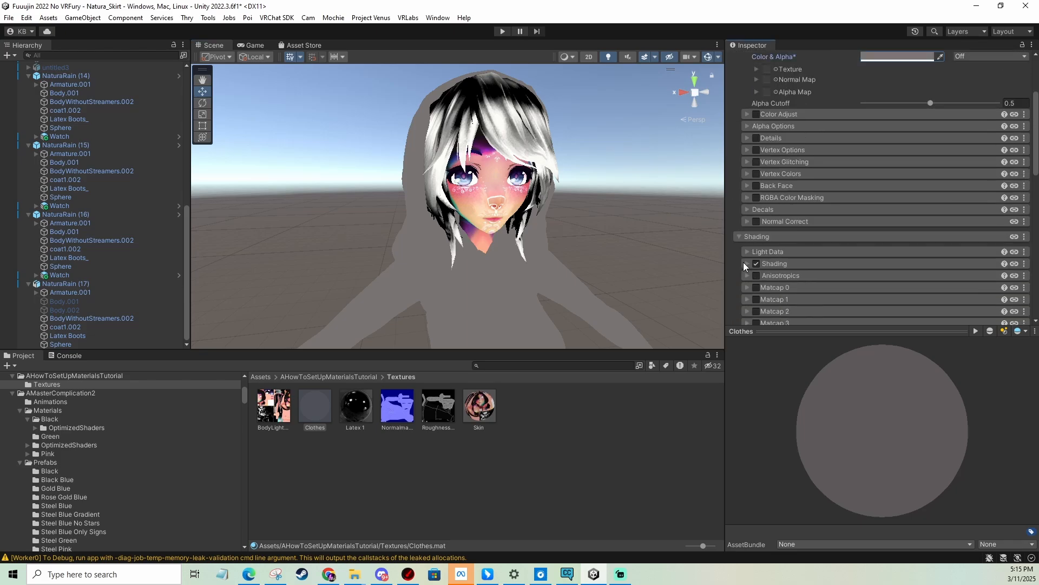
{"action": "scroll", "coordinate": [747, 241], "scroll_direction": "down", "scroll_amount": 1}
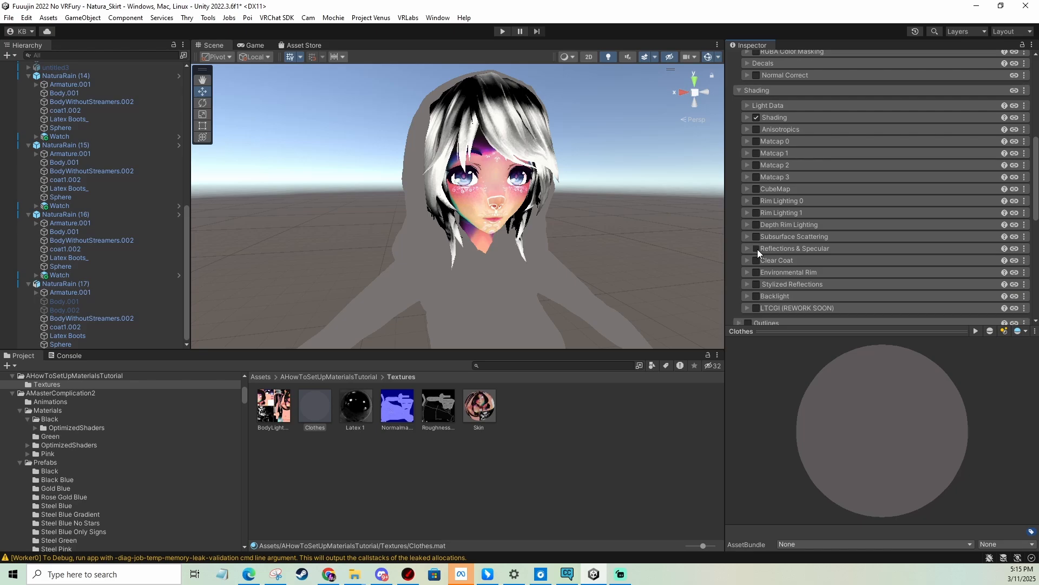
{"action": "left_click", "coordinate": [757, 248]}
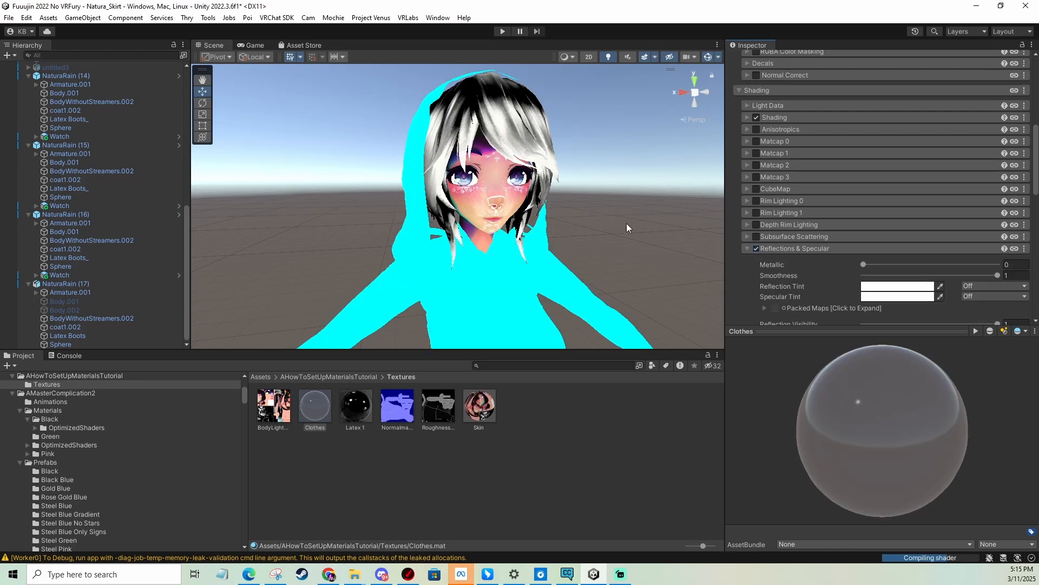
{"action": "mouse_move", "coordinate": [601, 298]}
{"action": "middle_mouse_down"}
{"action": "mouse_move", "coordinate": [593, 211]}
{"action": "mouse_move", "coordinate": [596, 287]}
{"action": "middle_mouse_up"}
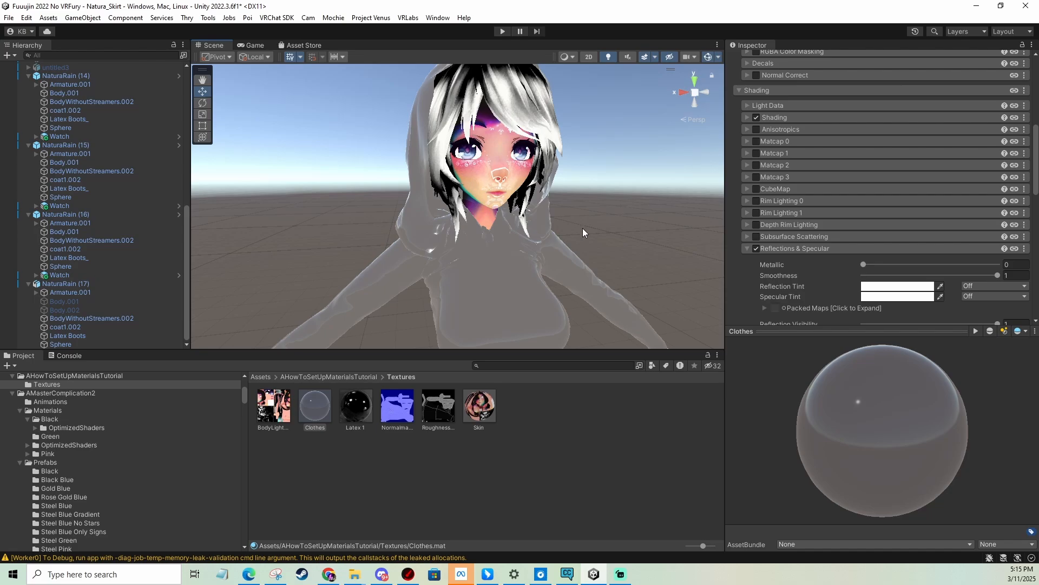
{"action": "middle_click_drag", "start_coordinate": [582, 229], "coordinate": [601, 195]}
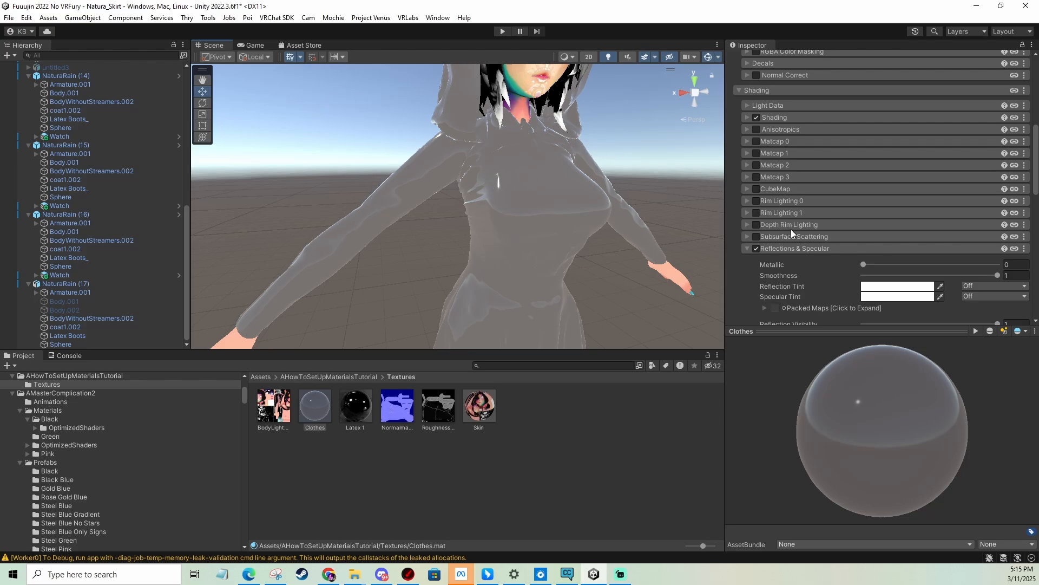
Set the Clothes material's Metallic to about 0.859 and Smoothness to about 0.871.
{"action": "left_click_drag", "start_coordinate": [872, 265], "coordinate": [982, 248]}
{"action": "scroll", "coordinate": [861, 233], "scroll_direction": "down", "scroll_amount": 1}
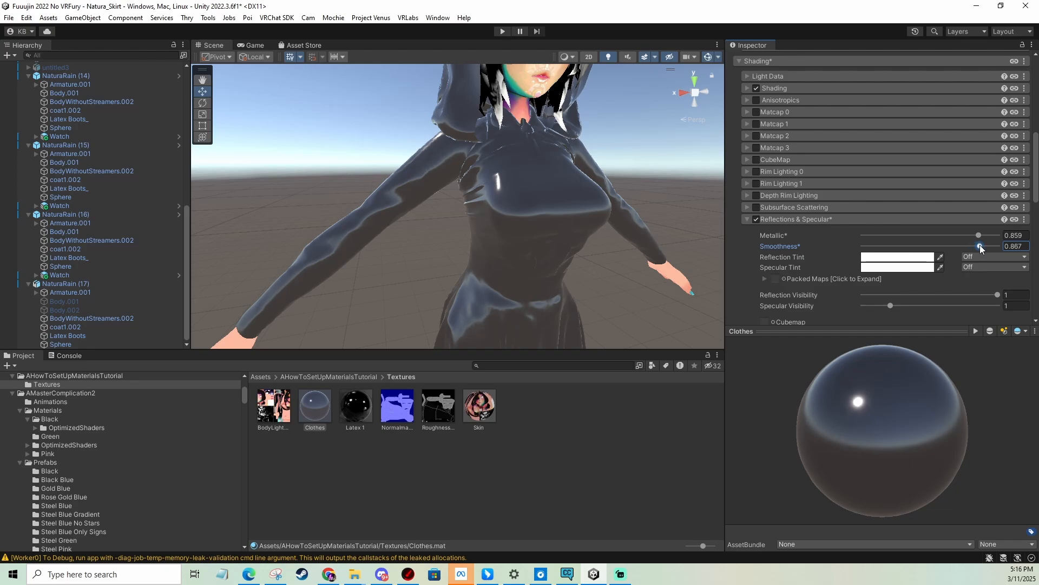
{"action": "mouse_move", "coordinate": [645, 225]}
{"action": "middle_mouse_down"}
{"action": "mouse_move", "coordinate": [645, 205]}
{"action": "mouse_move", "coordinate": [656, 224]}
{"action": "middle_mouse_up"}
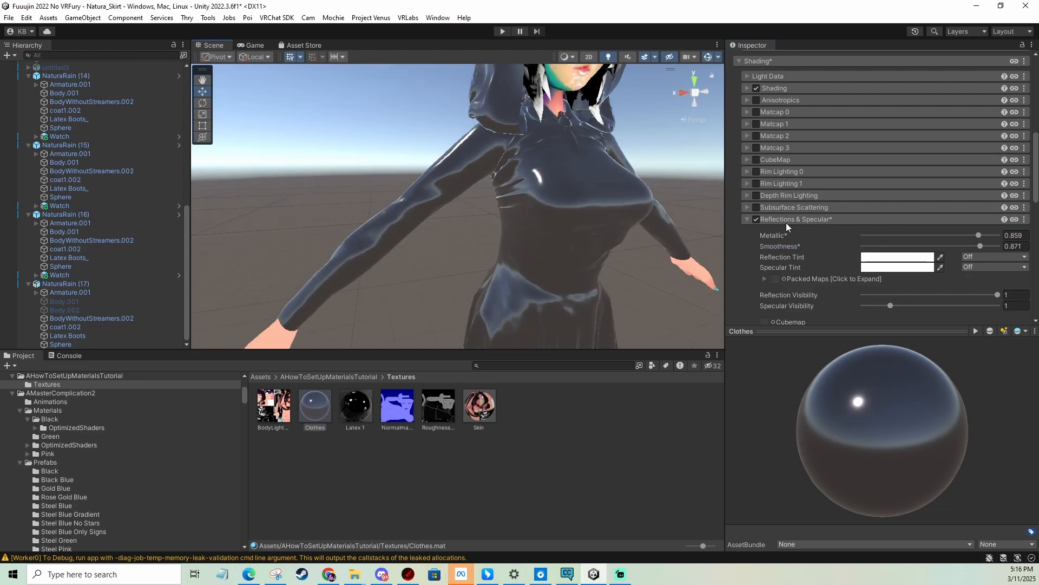
Change the Clothes material's base color to black, 000000.
{"action": "scroll", "coordinate": [786, 223], "scroll_direction": "up", "scroll_amount": 10}
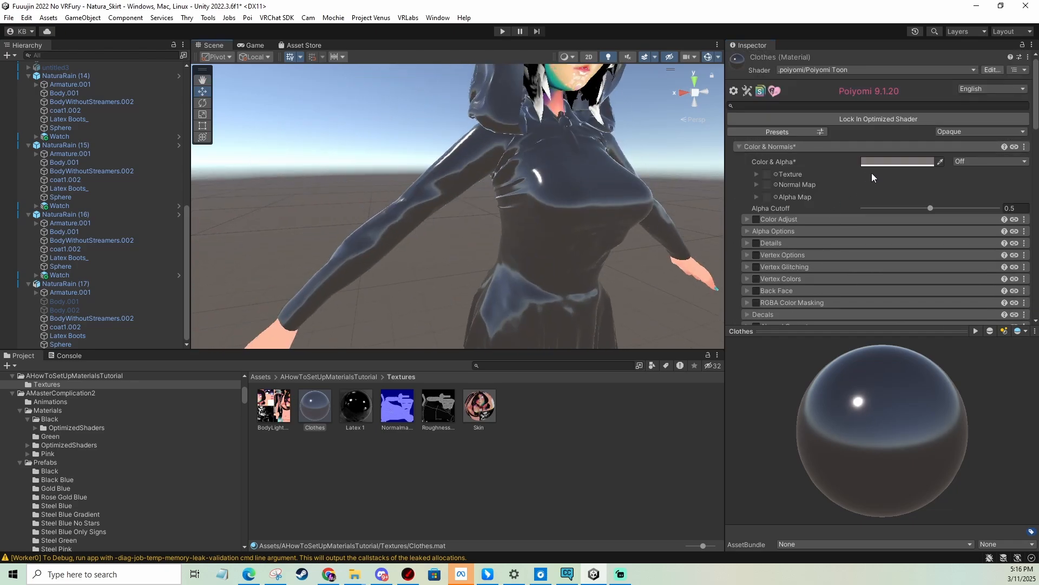
{"action": "left_click", "coordinate": [897, 161]}
{"action": "left_click_drag", "start_coordinate": [920, 229], "coordinate": [911, 274]}
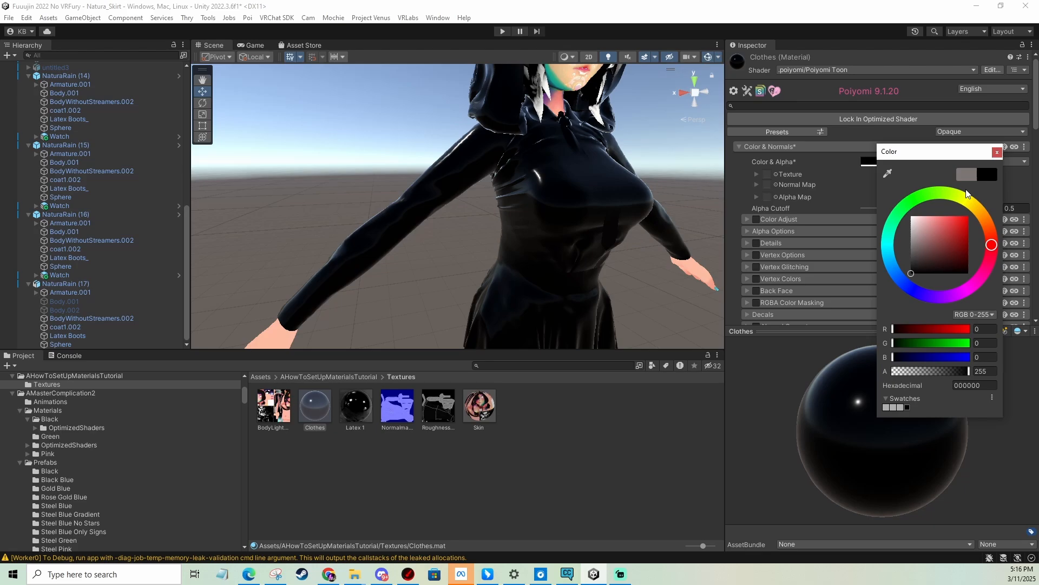
{"action": "left_click", "coordinate": [995, 154]}
{"action": "middle_click_drag", "start_coordinate": [619, 260], "coordinate": [598, 216]}
Enable Matcap 0 on the Clothes material and assign the Latex 1 texture as its matcap.
{"action": "scroll", "coordinate": [834, 271], "scroll_direction": "down", "scroll_amount": 10}
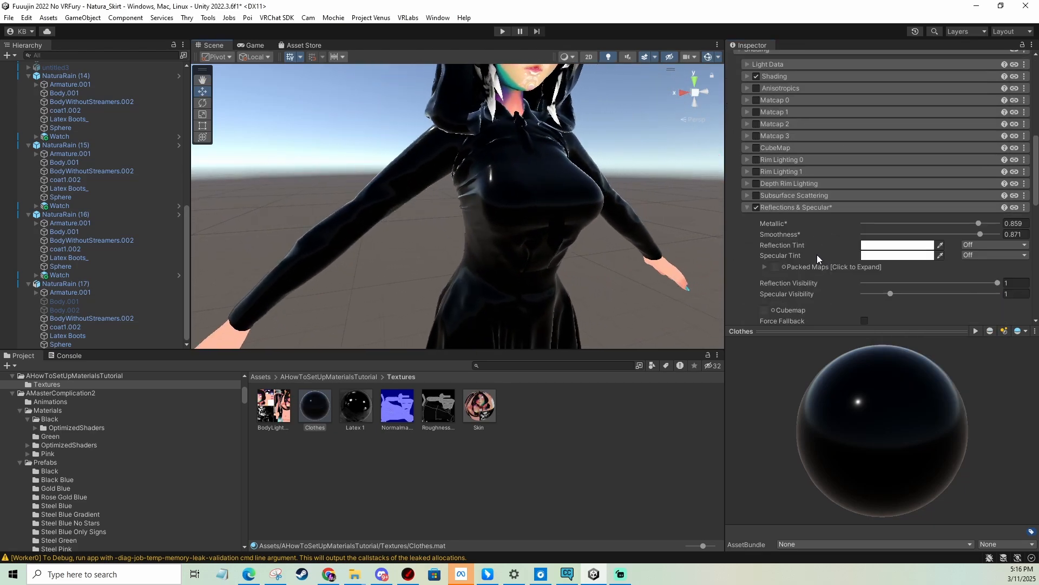
{"action": "scroll", "coordinate": [774, 244], "scroll_direction": "down", "scroll_amount": 10}
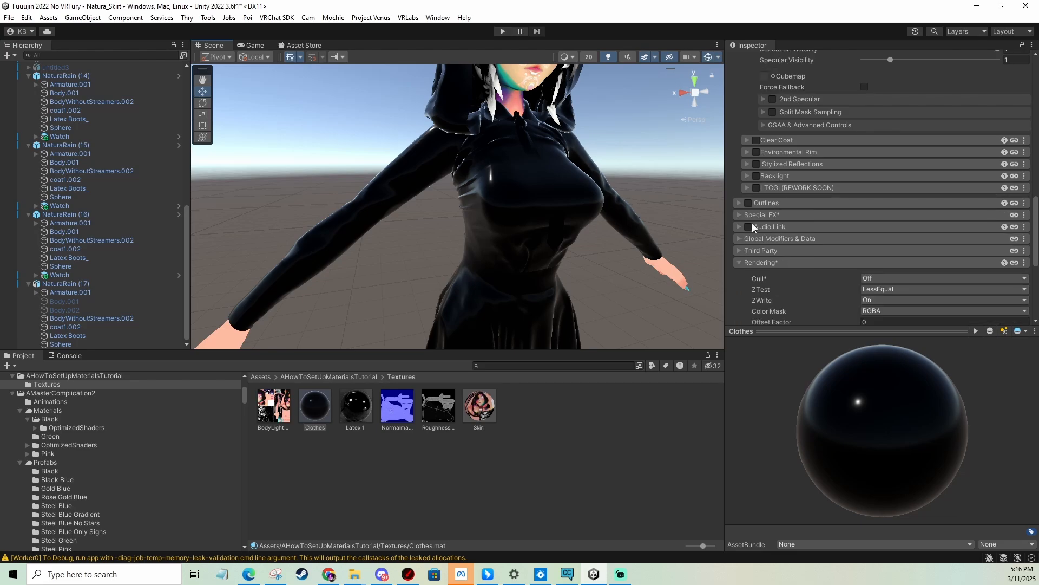
{"action": "left_click", "coordinate": [738, 214]}
{"action": "scroll", "coordinate": [744, 233], "scroll_direction": "down", "scroll_amount": 5}
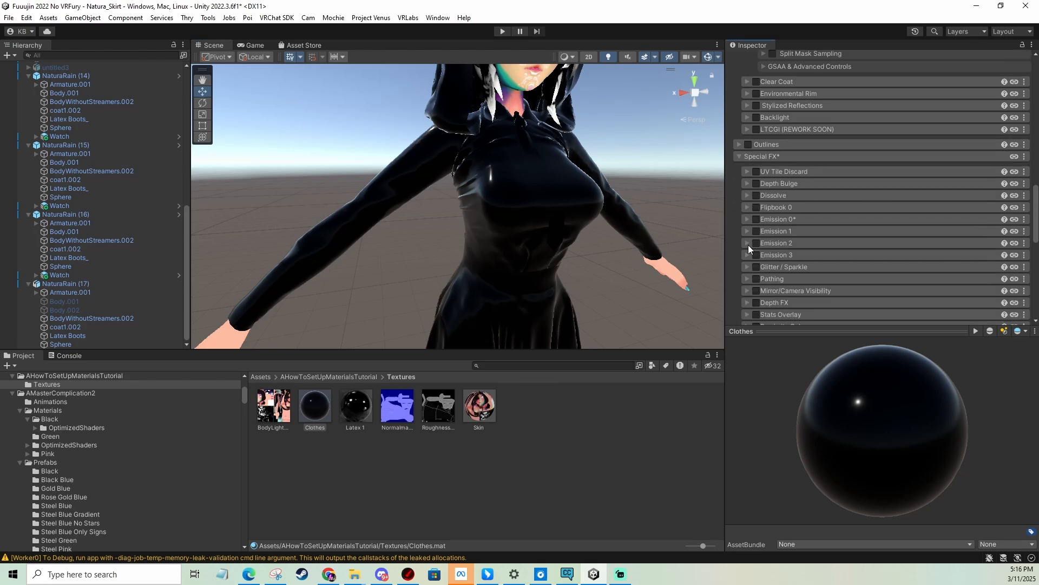
{"action": "scroll", "coordinate": [742, 190], "scroll_direction": "up", "scroll_amount": 15}
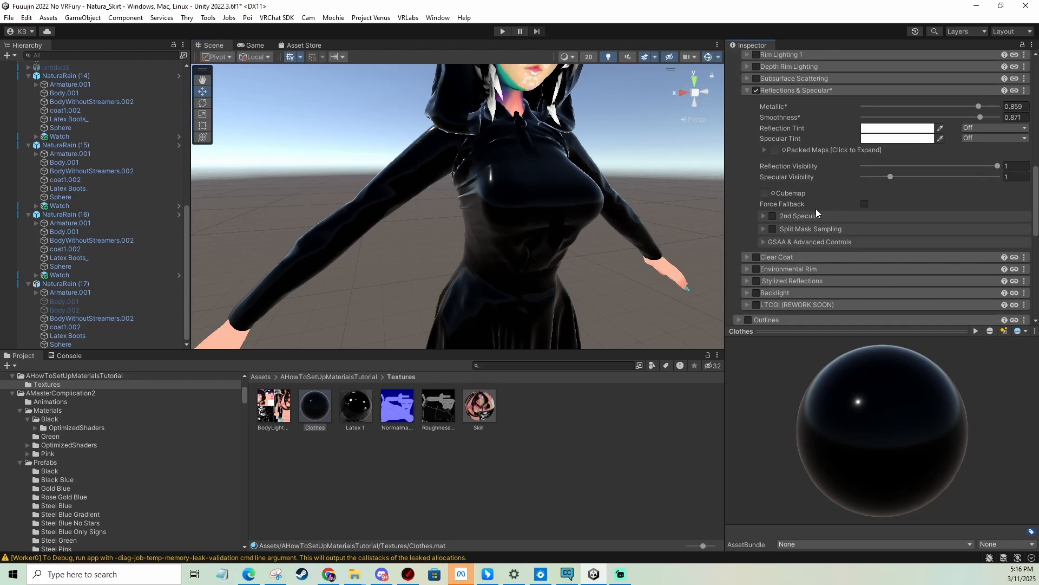
{"action": "scroll", "coordinate": [814, 209], "scroll_direction": "up", "scroll_amount": 1}
{"action": "left_click", "coordinate": [755, 158]}
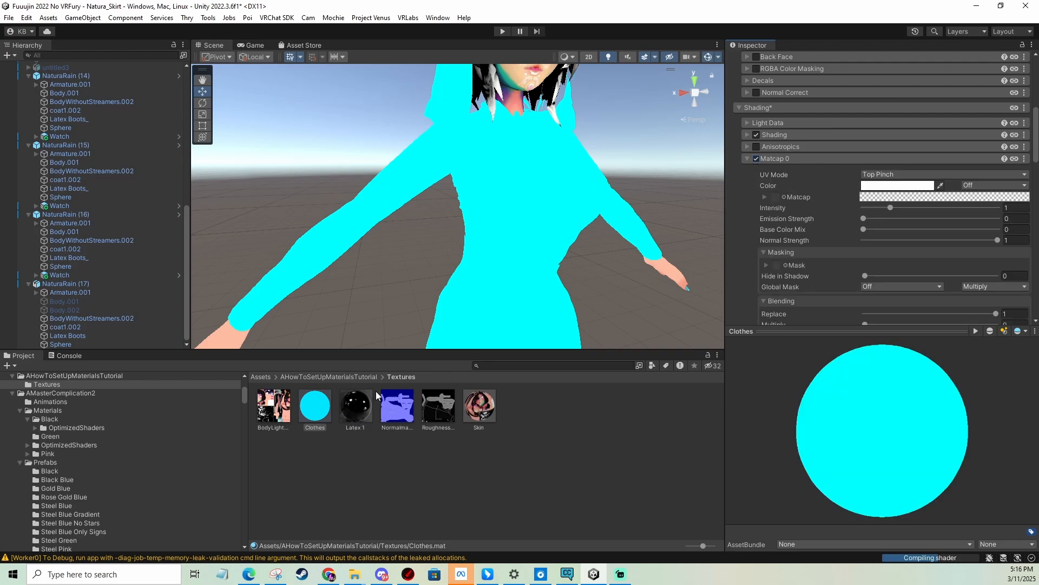
{"action": "left_click_drag", "start_coordinate": [354, 410], "coordinate": [776, 197]}
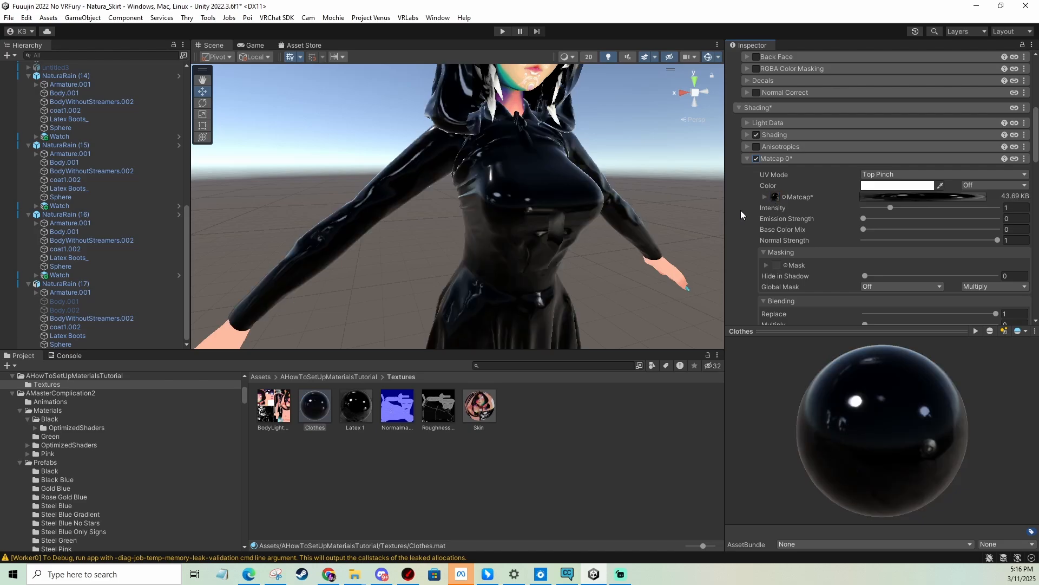
{"action": "middle_click_drag", "start_coordinate": [741, 210], "coordinate": [634, 225]}
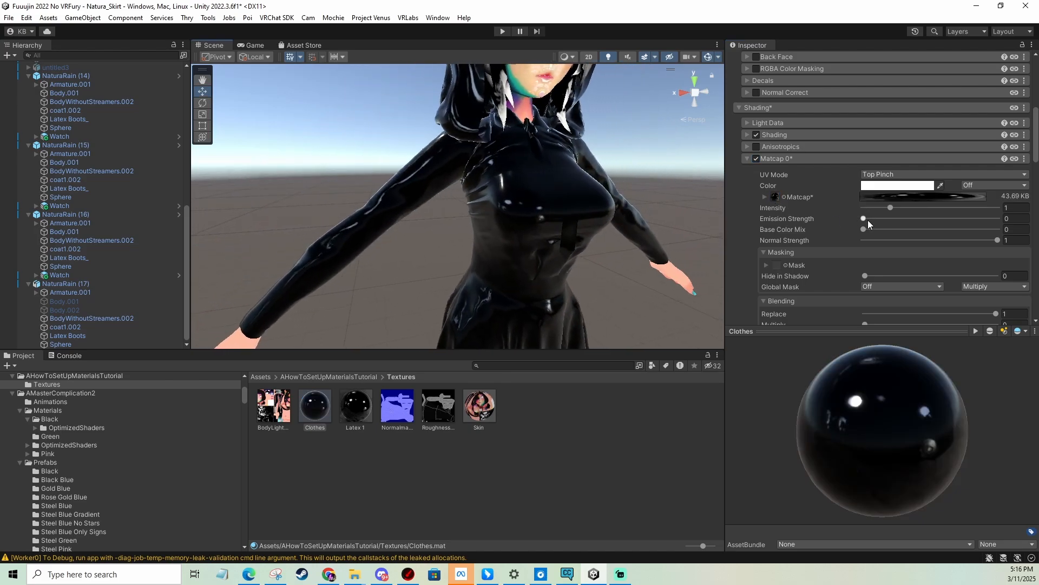
Lower Matcap 0's Replace blending on the Clothes material to about 0.185.
{"action": "scroll", "coordinate": [877, 281], "scroll_direction": "down", "scroll_amount": 1}
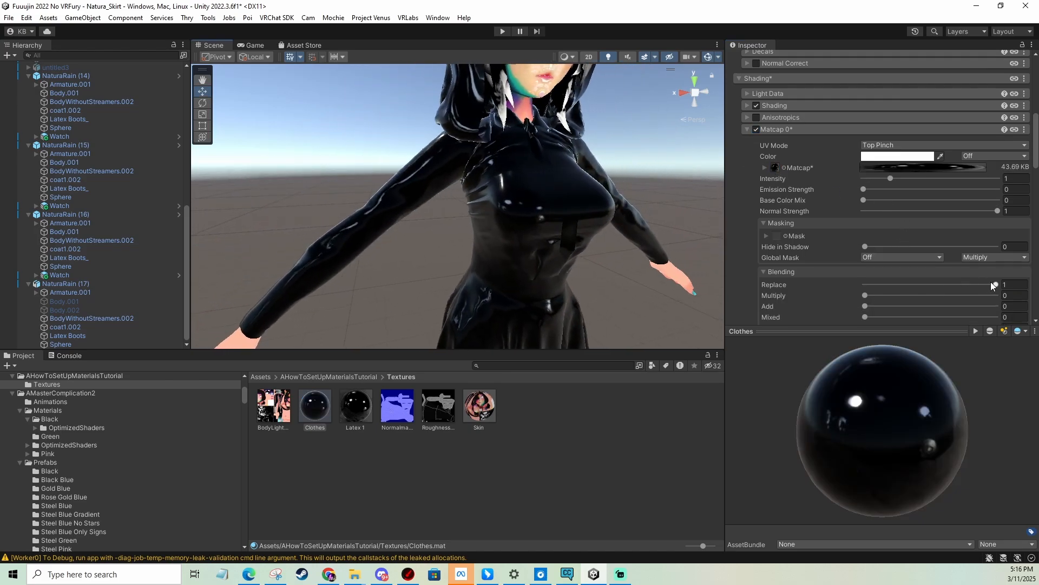
{"action": "left_click_drag", "start_coordinate": [995, 284], "coordinate": [912, 286]}
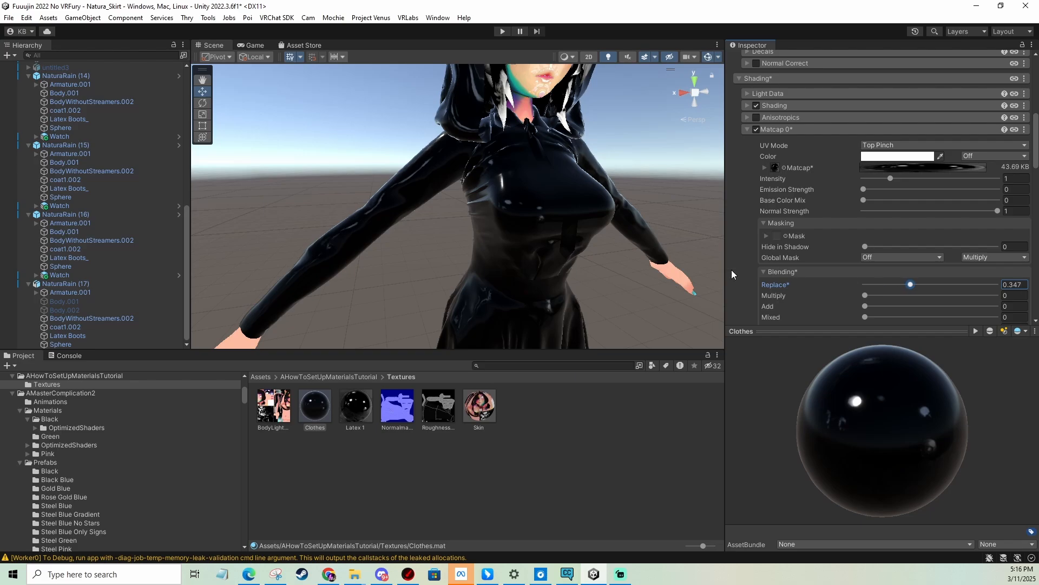
{"action": "mouse_move", "coordinate": [579, 235]}
{"action": "middle_mouse_down"}
{"action": "mouse_move", "coordinate": [590, 225]}
{"action": "mouse_move", "coordinate": [581, 197]}
{"action": "mouse_move", "coordinate": [582, 232]}
{"action": "mouse_move", "coordinate": [572, 235]}
{"action": "middle_mouse_up"}
{"action": "left_click_drag", "start_coordinate": [910, 285], "coordinate": [888, 282]}
{"action": "middle_click_drag", "start_coordinate": [628, 176], "coordinate": [562, 222]}
{"action": "left_click_drag", "start_coordinate": [888, 284], "coordinate": [890, 284]}
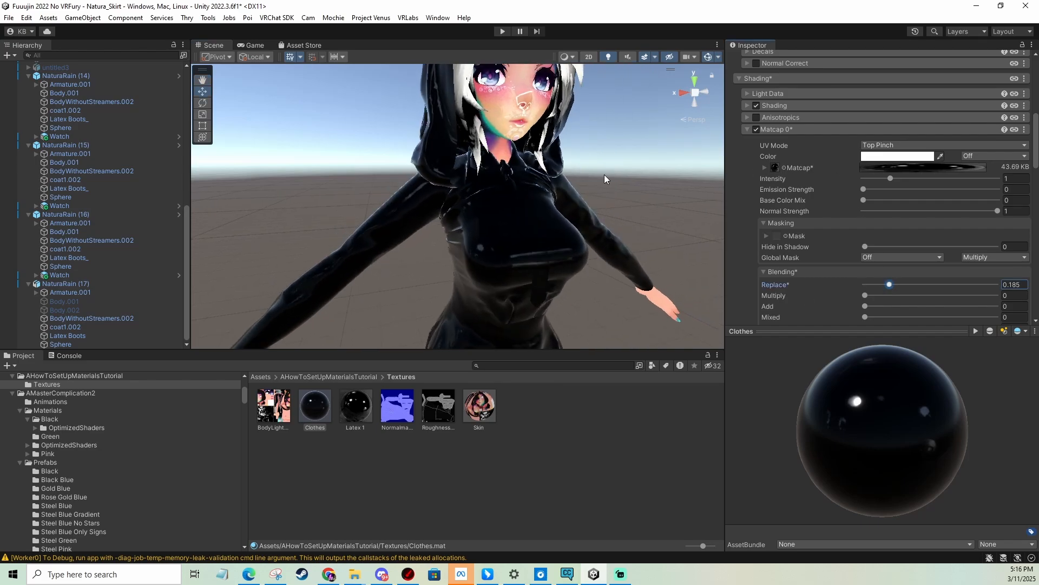
{"action": "middle_click_drag", "start_coordinate": [604, 174], "coordinate": [537, 329]}
{"action": "left_click", "coordinate": [549, 226]}
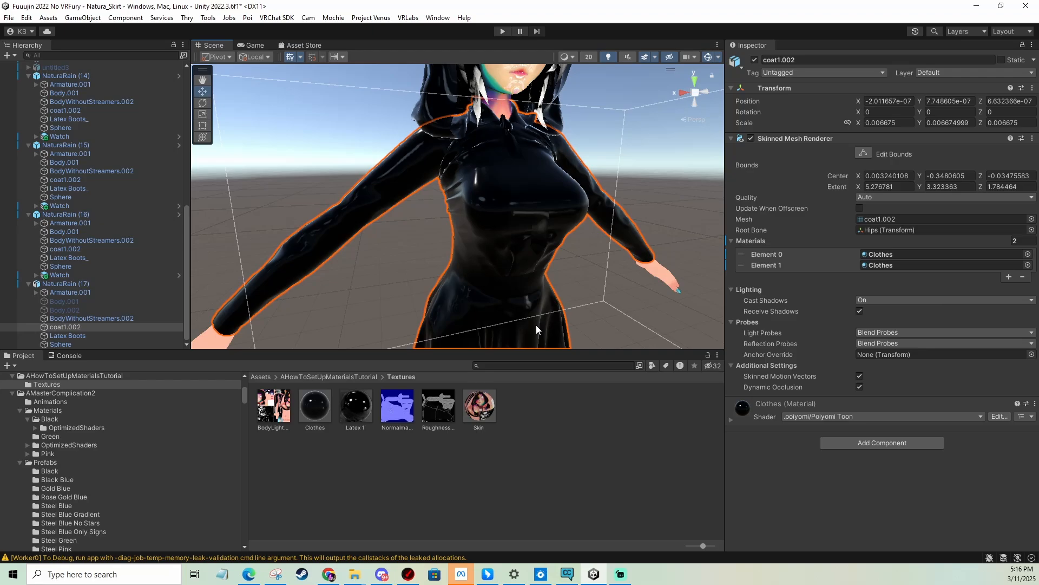
Review the Clothes material's Matcap 0, Reflections & Specular, Special FX and Outlines settings.
{"action": "left_click", "coordinate": [323, 404]}
{"action": "scroll", "coordinate": [873, 256], "scroll_direction": "down", "scroll_amount": 10}
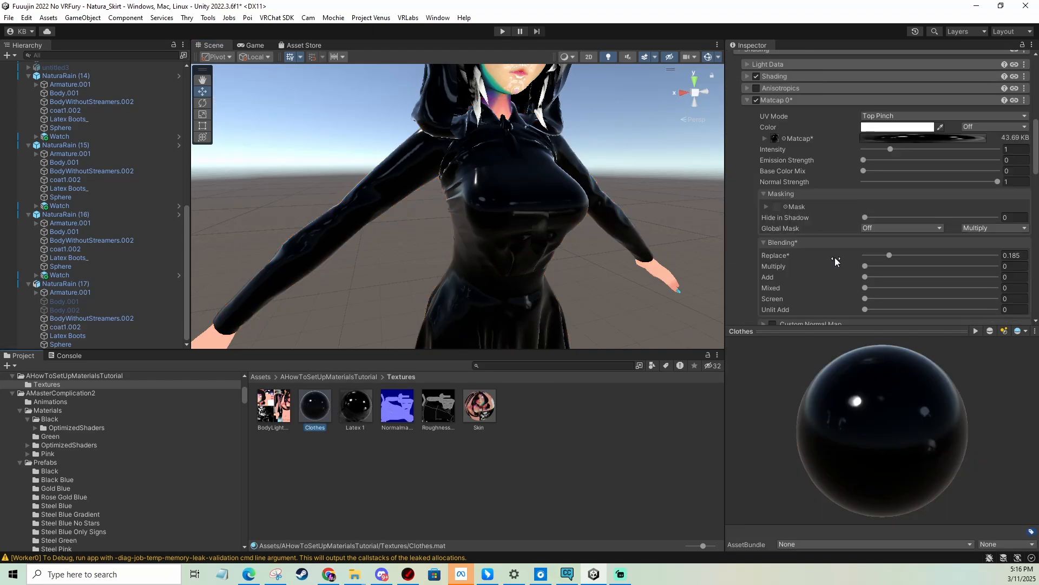
{"action": "scroll", "coordinate": [812, 228], "scroll_direction": "down", "scroll_amount": 8}
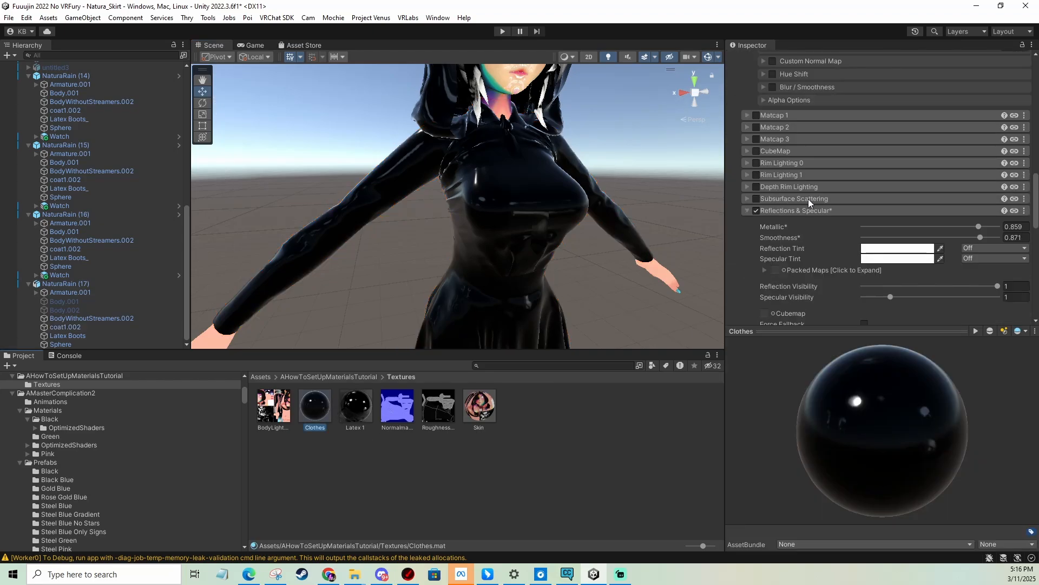
{"action": "middle_click_drag", "start_coordinate": [630, 175], "coordinate": [600, 186]}
{"action": "scroll", "coordinate": [923, 262], "scroll_direction": "down", "scroll_amount": 3}
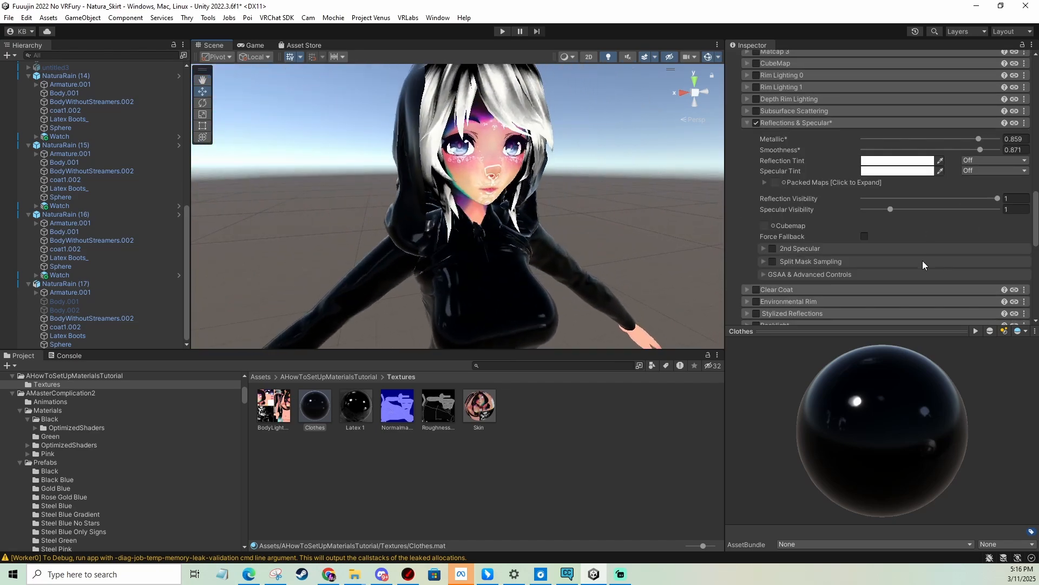
{"action": "scroll", "coordinate": [923, 260], "scroll_direction": "down", "scroll_amount": 5}
{"action": "left_click", "coordinate": [739, 189]}
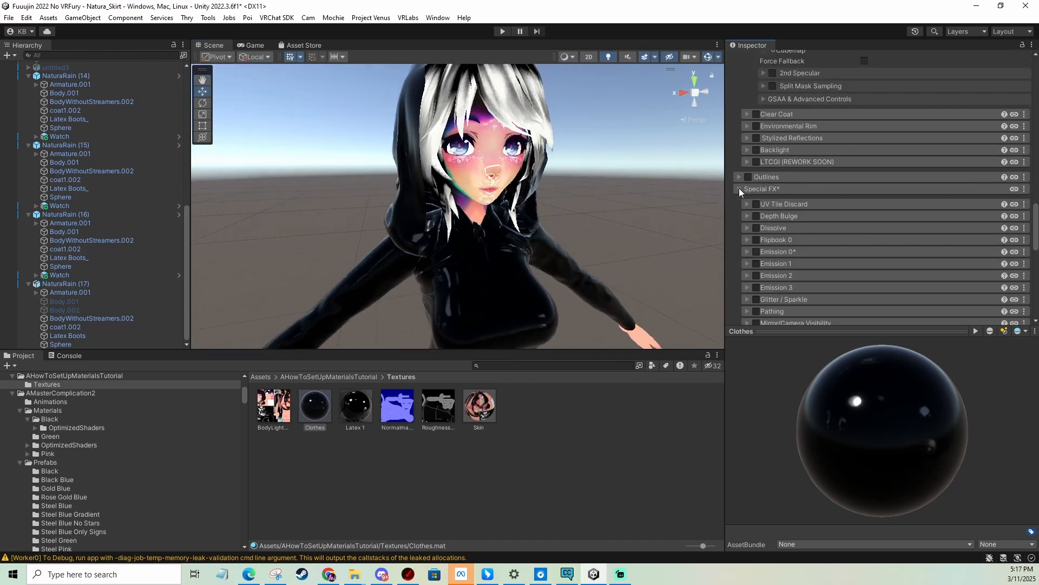
{"action": "left_click", "coordinate": [739, 189]}
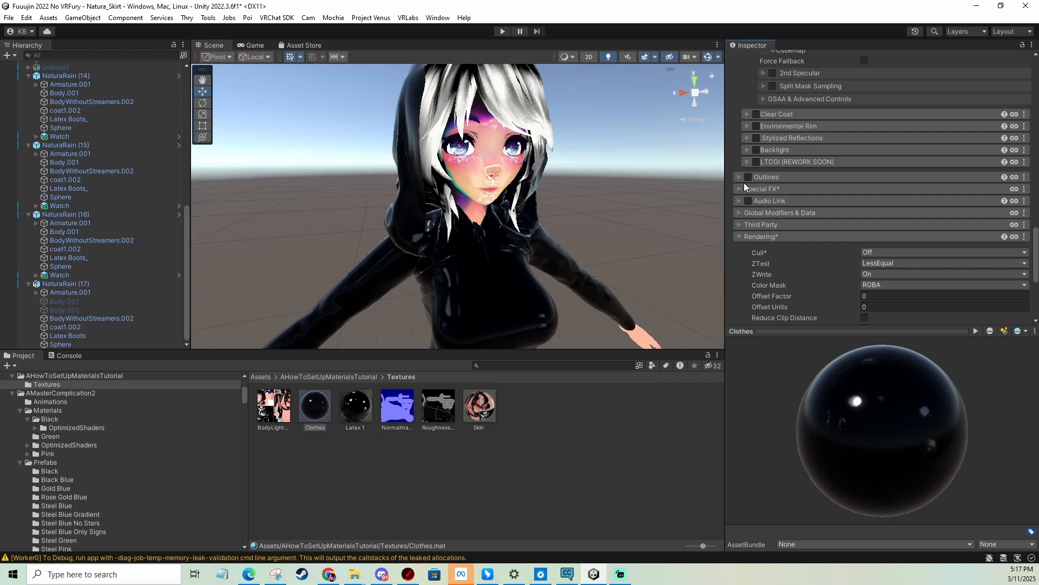
{"action": "left_click", "coordinate": [749, 177]}
{"action": "left_click", "coordinate": [751, 176]}
Create a new material named Shoes in the Textures folder.
{"action": "middle_click_drag", "start_coordinate": [647, 245], "coordinate": [581, 233]}
{"action": "scroll", "coordinate": [582, 233], "scroll_direction": "down", "scroll_amount": 3}
{"action": "scroll", "coordinate": [579, 259], "scroll_direction": "up", "scroll_amount": 3}
{"action": "middle_click_drag", "start_coordinate": [590, 288], "coordinate": [589, 211]}
{"action": "middle_click_drag", "start_coordinate": [520, 217], "coordinate": [484, 203]}
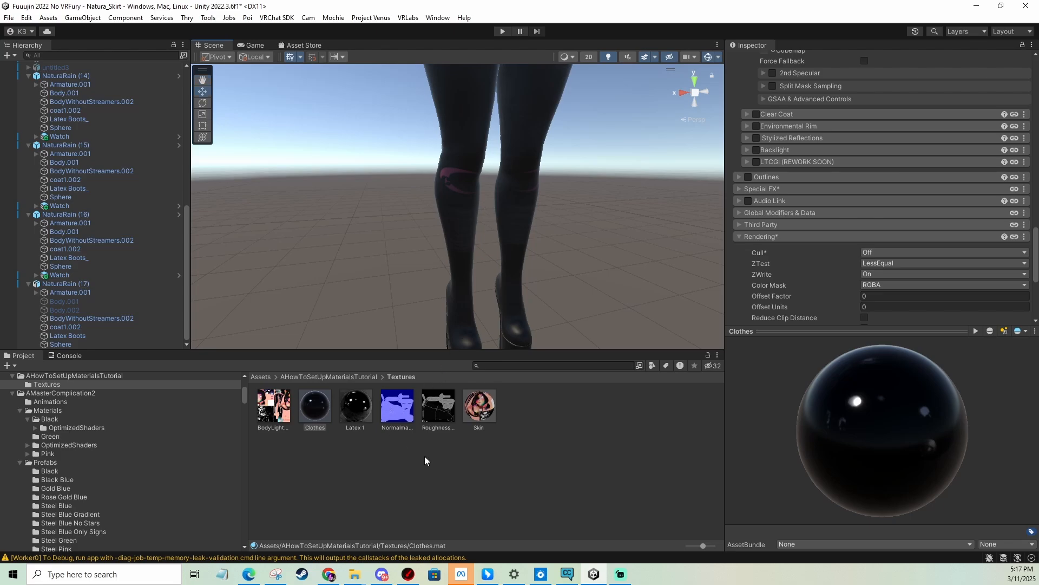
{"action": "right_click", "coordinate": [519, 415]}
{"action": "mouse_move", "coordinate": [608, 18]}
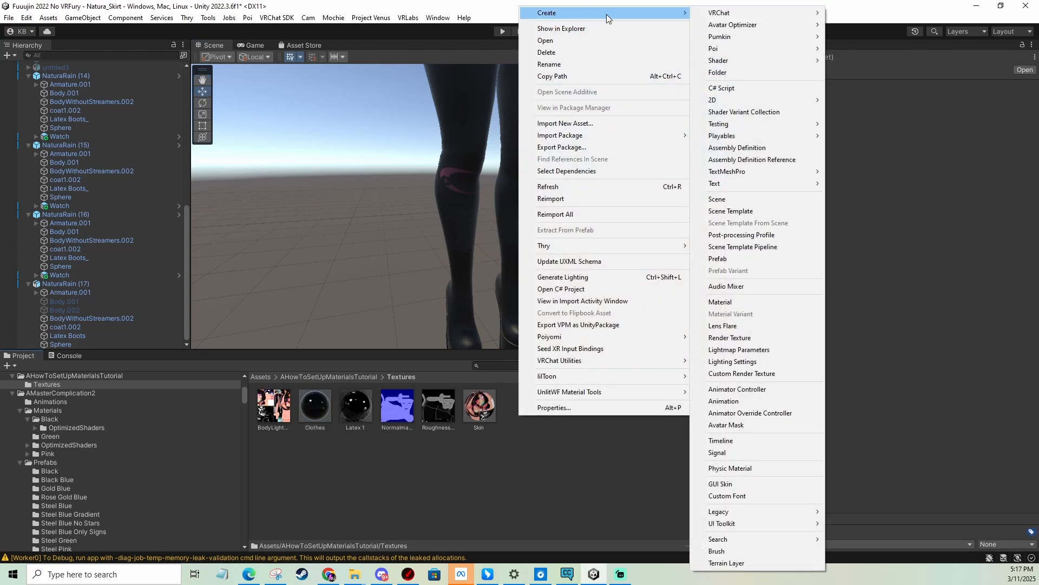
{"action": "left_click", "coordinate": [720, 302]}
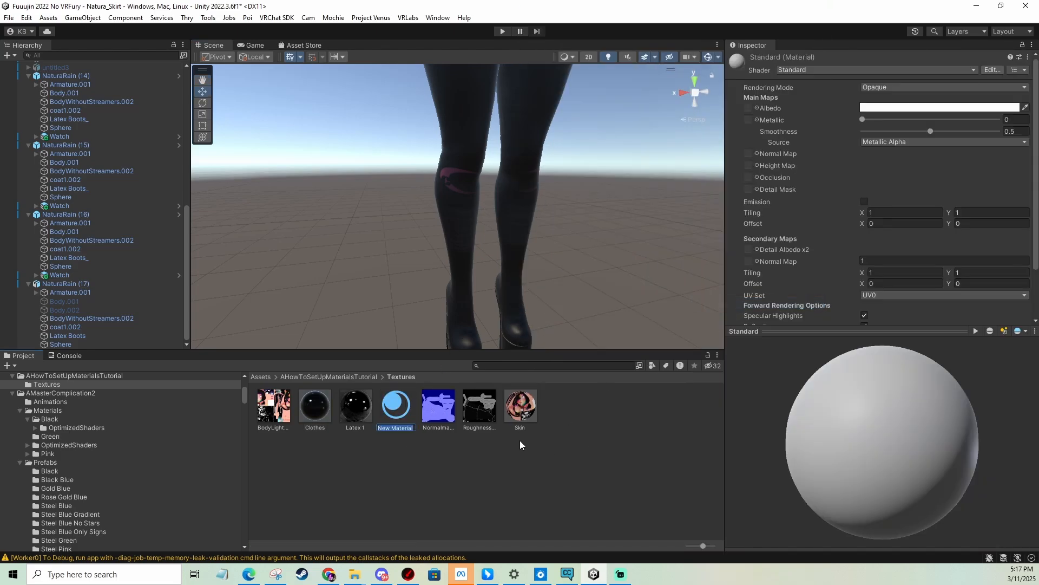
{"action": "type", "text": "Shoes"}
{"action": "key", "text": "Return"}
Set the Shoes material's shader to Poiyomi Toon.
{"action": "left_click", "coordinate": [801, 69]}
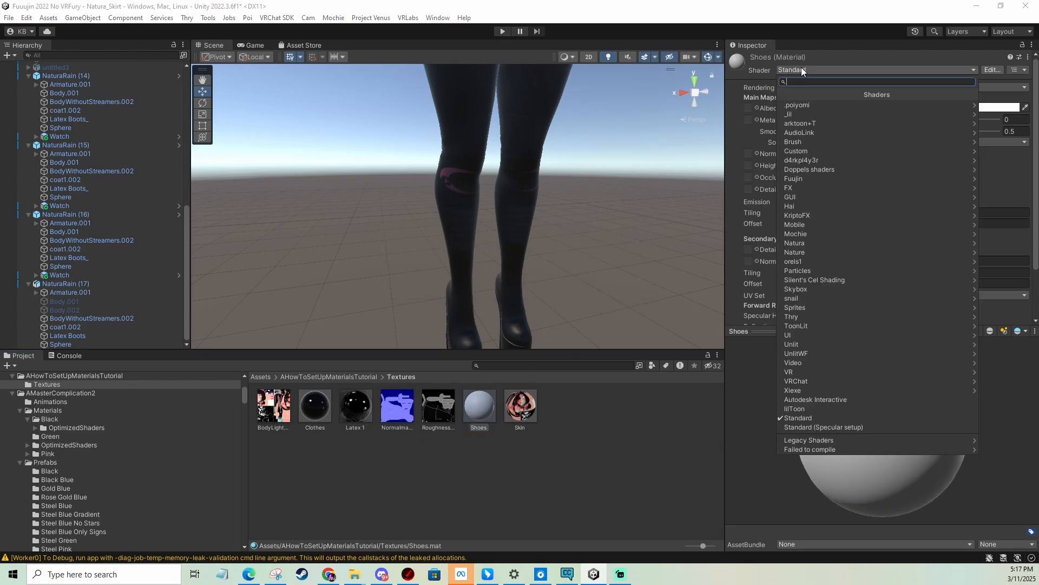
{"action": "left_click", "coordinate": [802, 94]}
{"action": "left_click", "coordinate": [805, 114]}
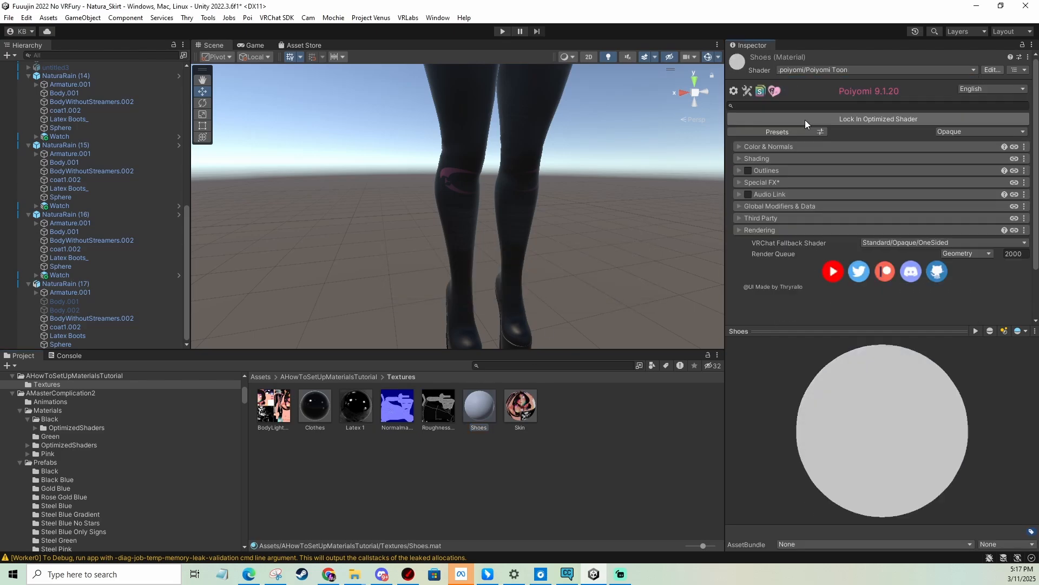
Change the Shoes material's base color to black and apply the material to the avatar's boots.
{"action": "middle_click_drag", "start_coordinate": [504, 159], "coordinate": [512, 179]}
{"action": "middle_click_drag", "start_coordinate": [690, 173], "coordinate": [661, 162]}
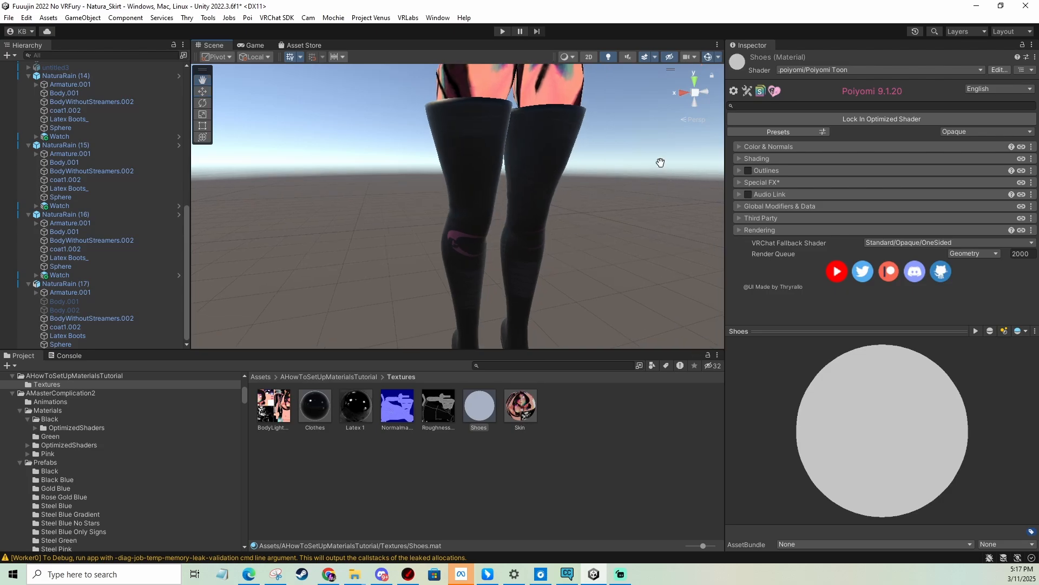
{"action": "left_click", "coordinate": [741, 157]}
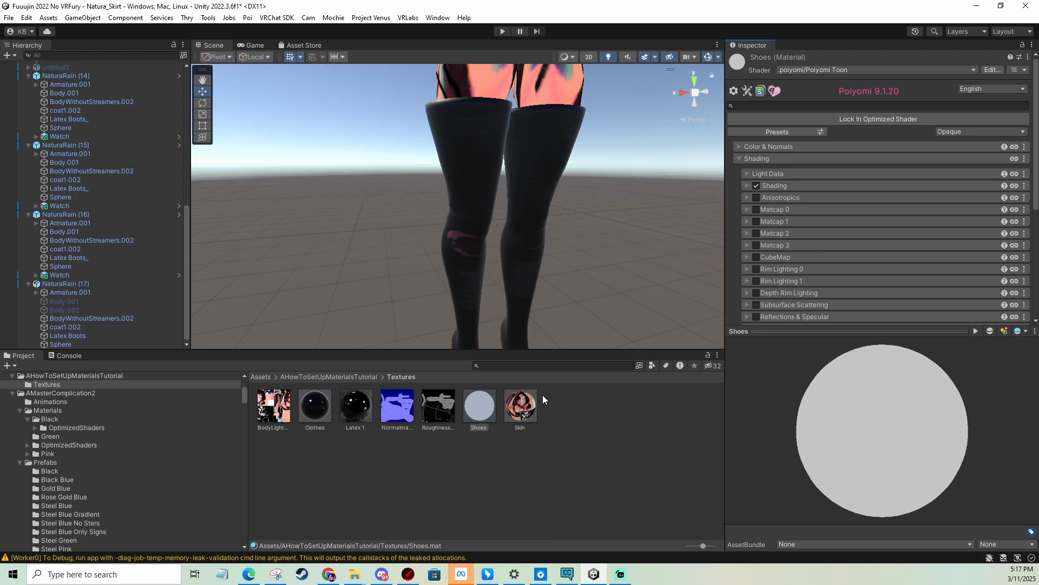
{"action": "left_click", "coordinate": [739, 147]}
{"action": "left_click", "coordinate": [882, 161]}
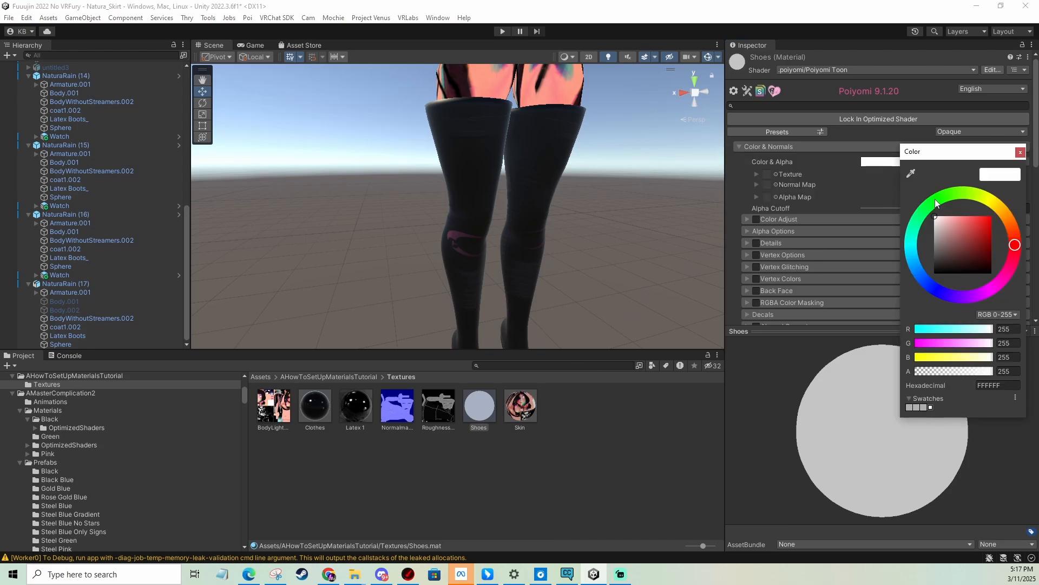
{"action": "left_click_drag", "start_coordinate": [944, 238], "coordinate": [920, 287]}
{"action": "left_click", "coordinate": [1022, 149]}
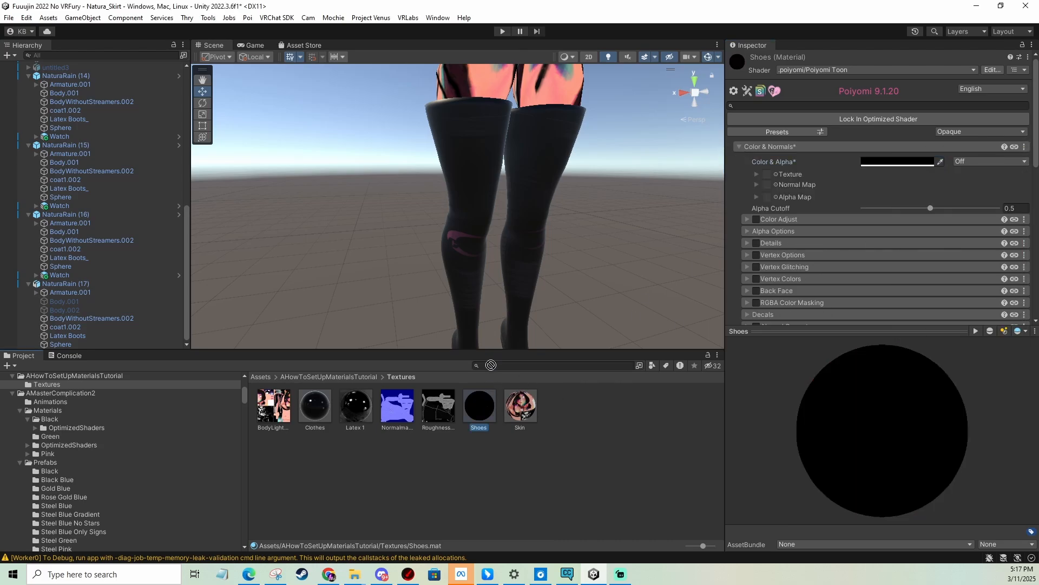
{"action": "mouse_move", "coordinate": [644, 279]}
{"action": "middle_mouse_down"}
{"action": "mouse_move", "coordinate": [639, 305]}
{"action": "mouse_move", "coordinate": [634, 293]}
{"action": "middle_mouse_up"}
Enable Reflections & Specular on the Shoes material.
{"action": "scroll", "coordinate": [768, 270], "scroll_direction": "down", "scroll_amount": 2}
{"action": "scroll", "coordinate": [768, 268], "scroll_direction": "down", "scroll_amount": 8}
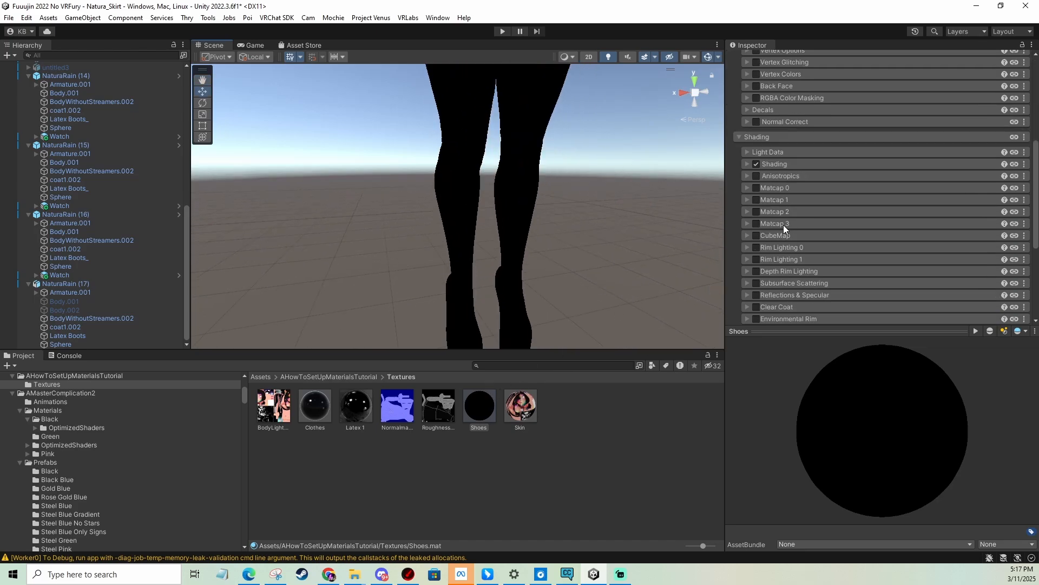
{"action": "left_click", "coordinate": [758, 207]}
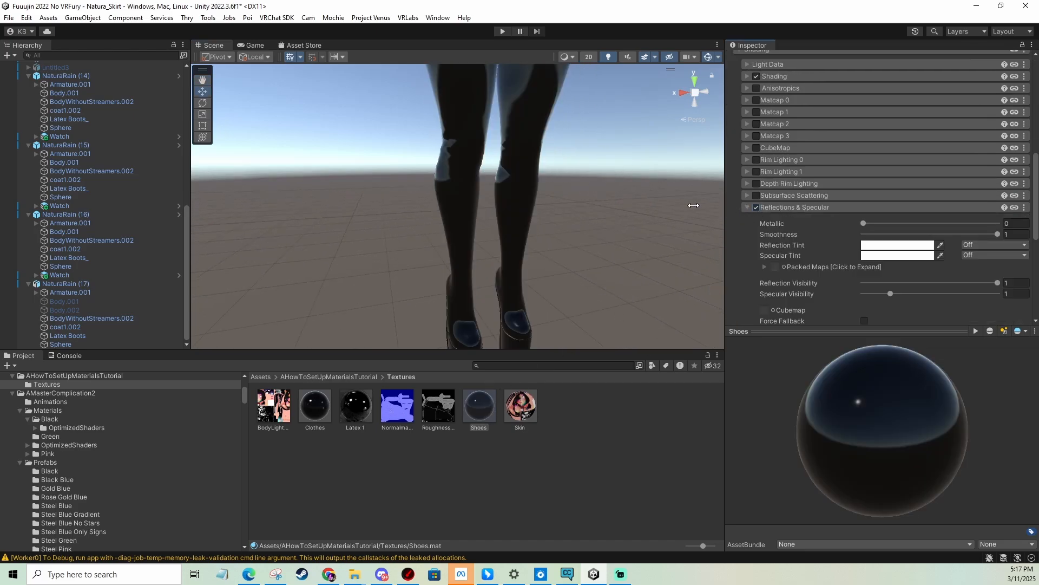
Copy the Reflections & Specular settings from the coat's Clothes material.
{"action": "middle_click_drag", "start_coordinate": [640, 165], "coordinate": [641, 237]}
{"action": "left_click", "coordinate": [540, 183]}
{"action": "left_click", "coordinate": [539, 183]}
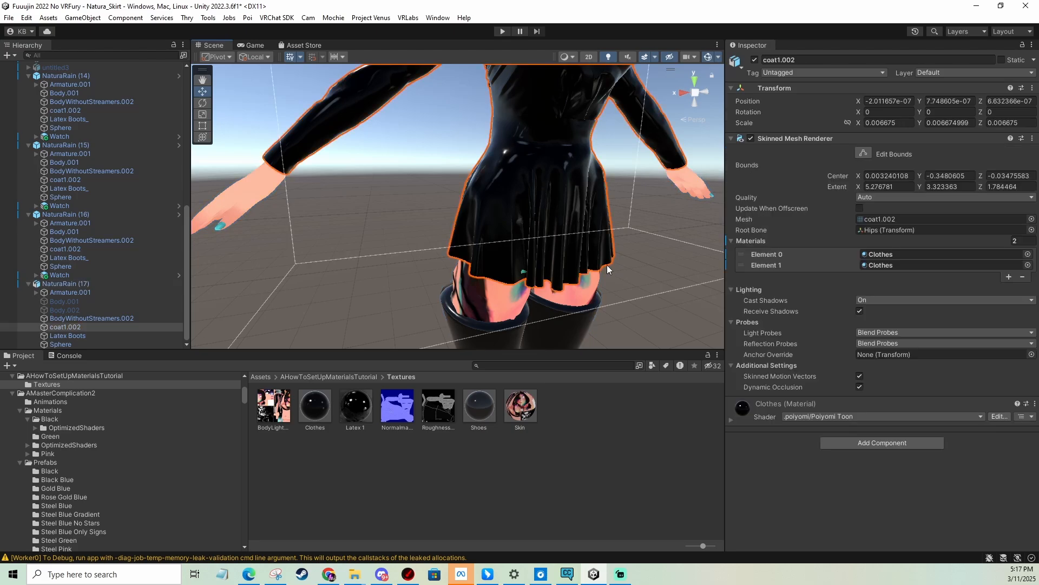
{"action": "left_click", "coordinate": [733, 420]}
{"action": "scroll", "coordinate": [834, 360], "scroll_direction": "down", "scroll_amount": 10}
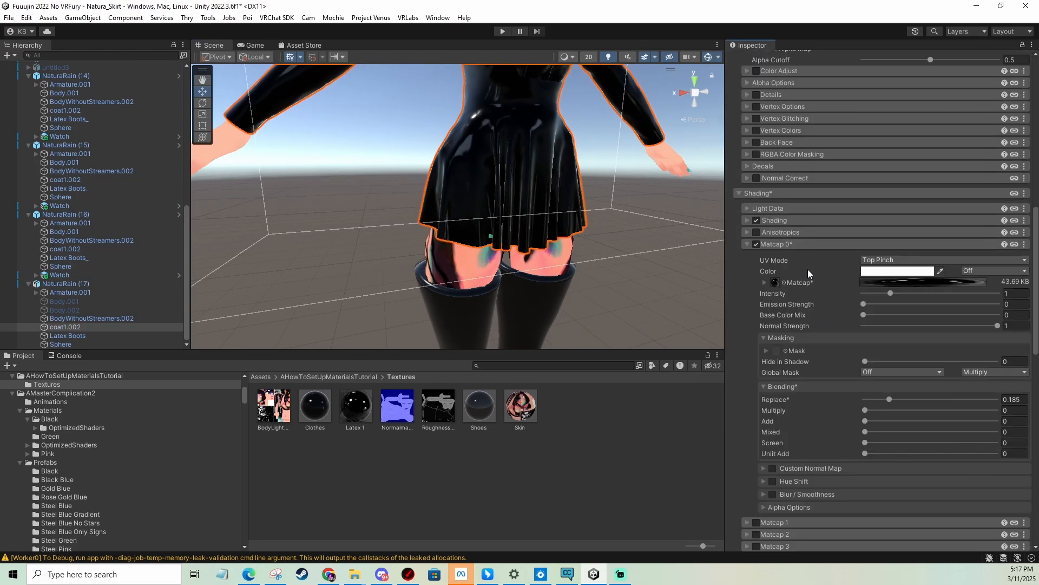
{"action": "scroll", "coordinate": [810, 295], "scroll_direction": "down", "scroll_amount": 8}
{"action": "scroll", "coordinate": [810, 295], "scroll_direction": "down", "scroll_amount": 2}
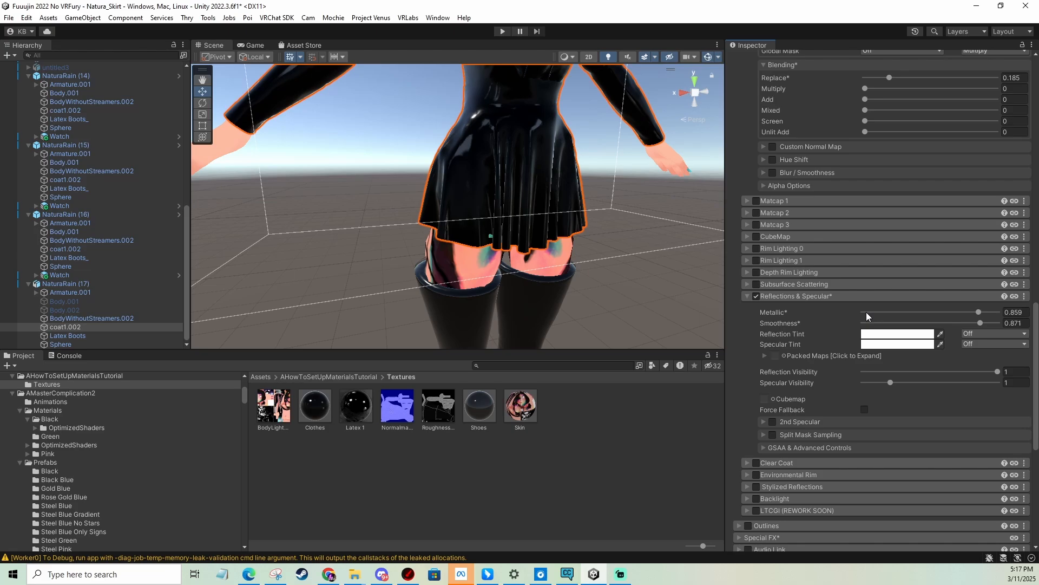
{"action": "left_click", "coordinate": [1025, 296]}
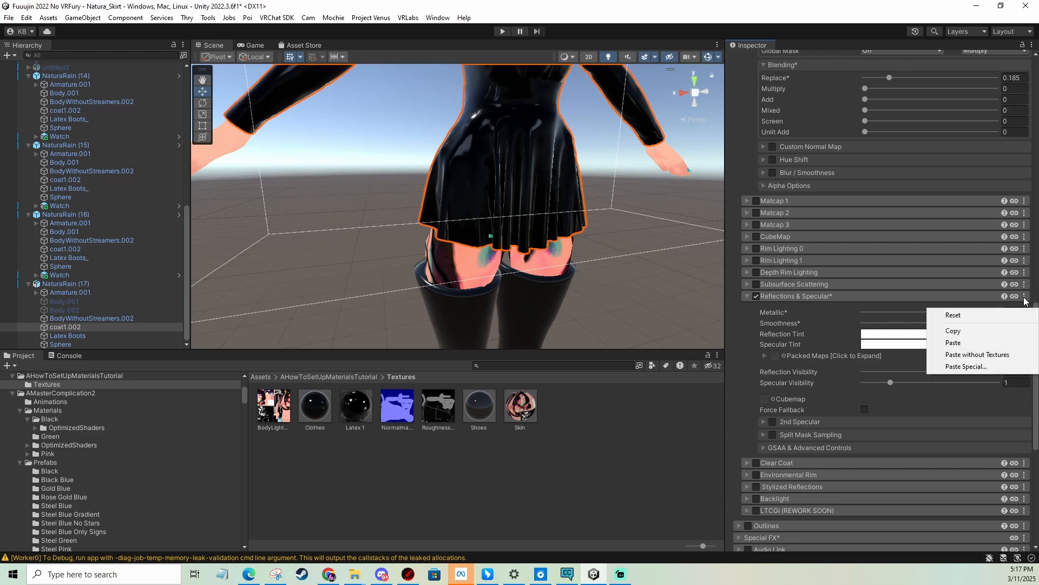
{"action": "left_click", "coordinate": [963, 332]}
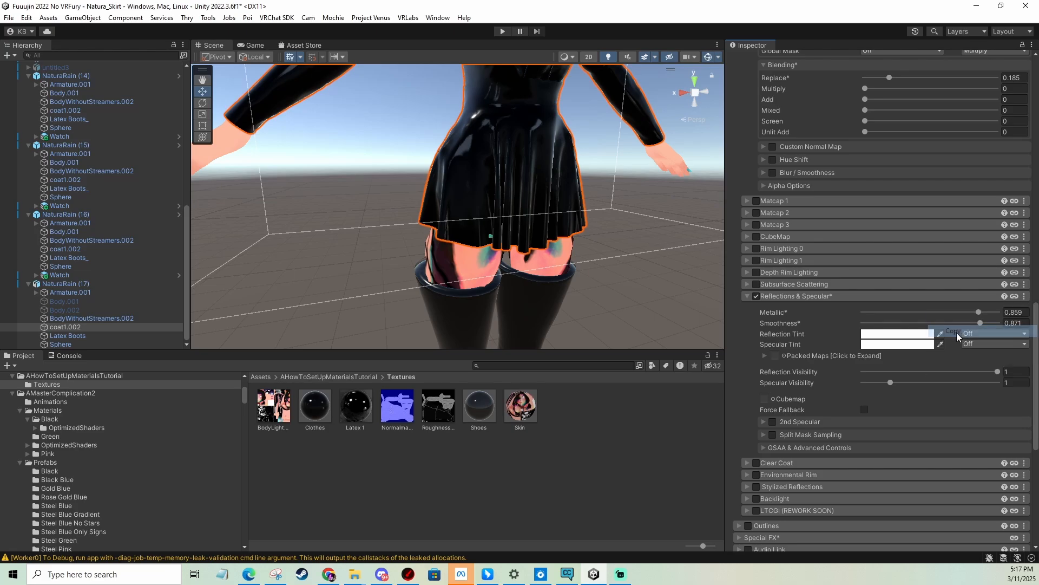
Paste the copied Reflections & Specular settings into the Shoes material.
{"action": "left_click", "coordinate": [476, 408]}
{"action": "scroll", "coordinate": [826, 213], "scroll_direction": "up", "scroll_amount": 4}
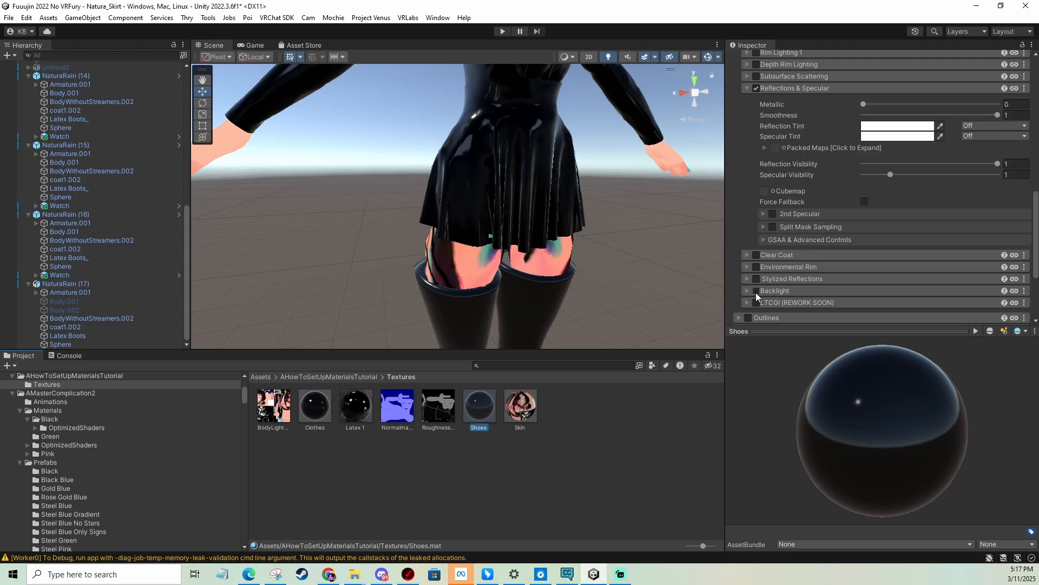
{"action": "scroll", "coordinate": [1004, 117], "scroll_direction": "up", "scroll_amount": 1}
{"action": "left_click", "coordinate": [1025, 117]}
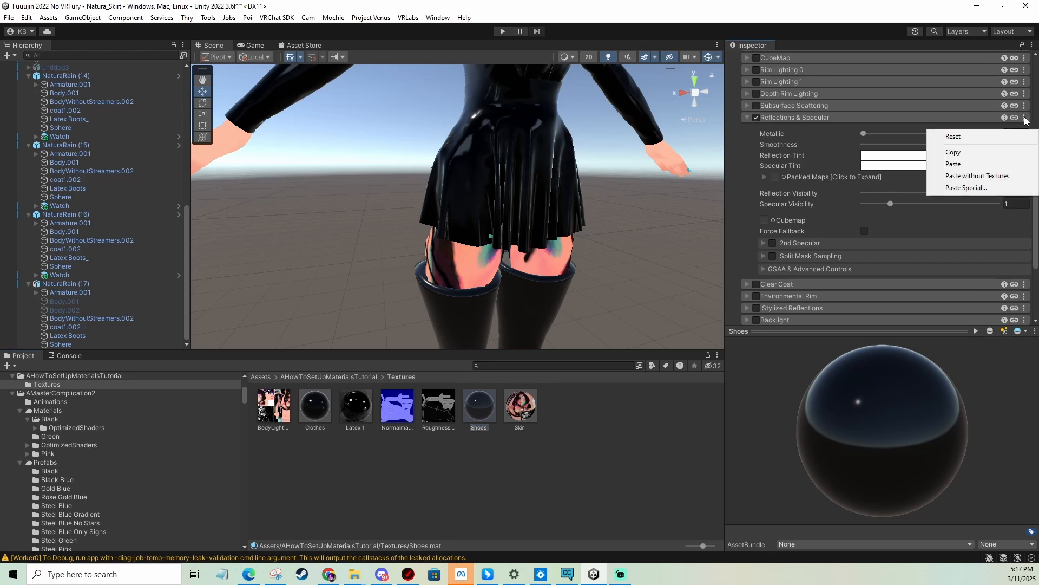
{"action": "left_click", "coordinate": [953, 166]}
Enable Matcap 0 on the Shoes material.
{"action": "middle_click_drag", "start_coordinate": [646, 224], "coordinate": [649, 148]}
{"action": "scroll", "coordinate": [652, 137], "scroll_direction": "up", "scroll_amount": 4}
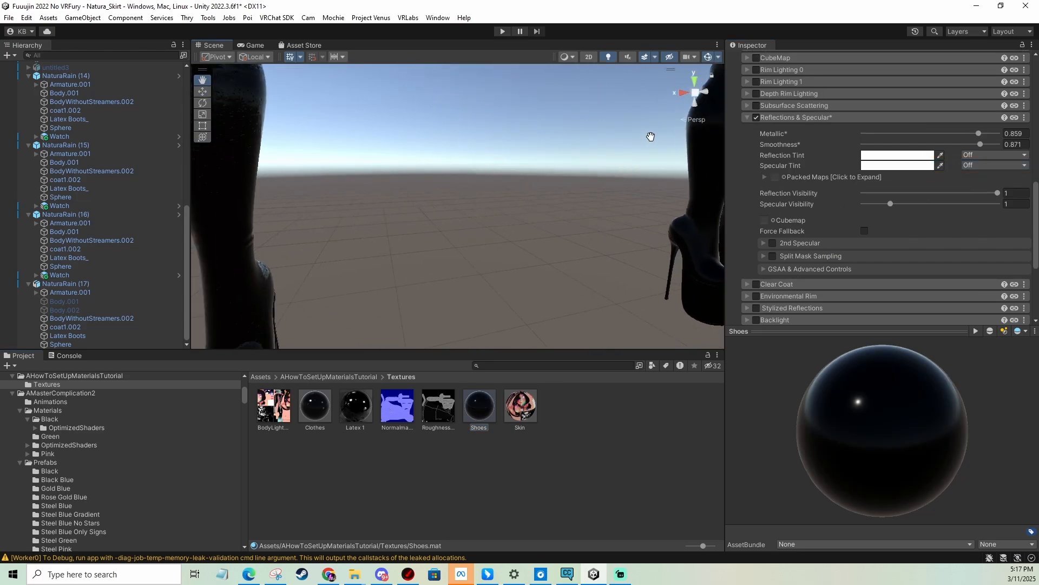
{"action": "scroll", "coordinate": [644, 130], "scroll_direction": "down", "scroll_amount": 4}
{"action": "middle_click_drag", "start_coordinate": [626, 116], "coordinate": [600, 178]}
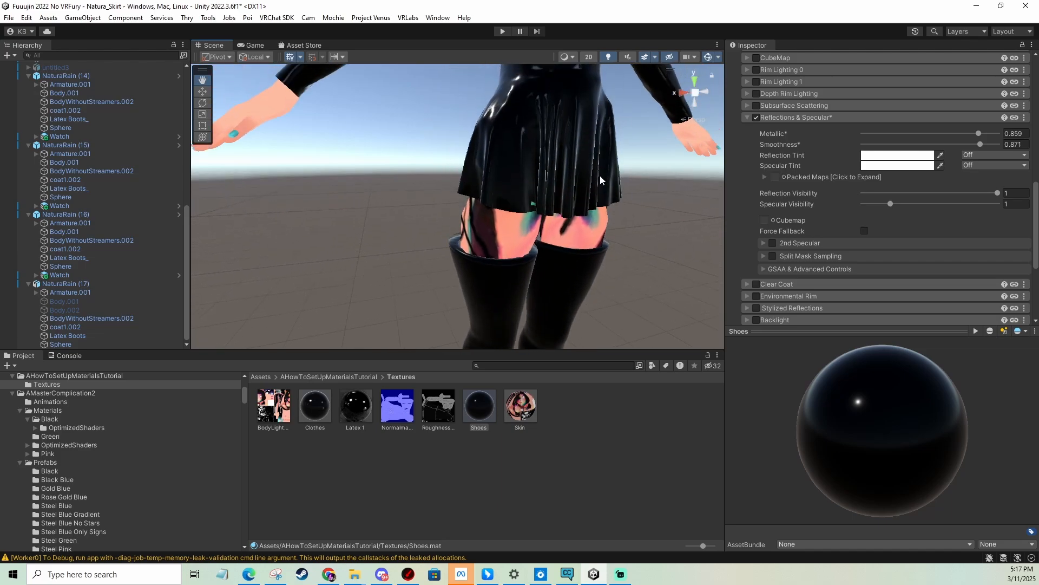
{"action": "middle_click_drag", "start_coordinate": [608, 257], "coordinate": [629, 249]}
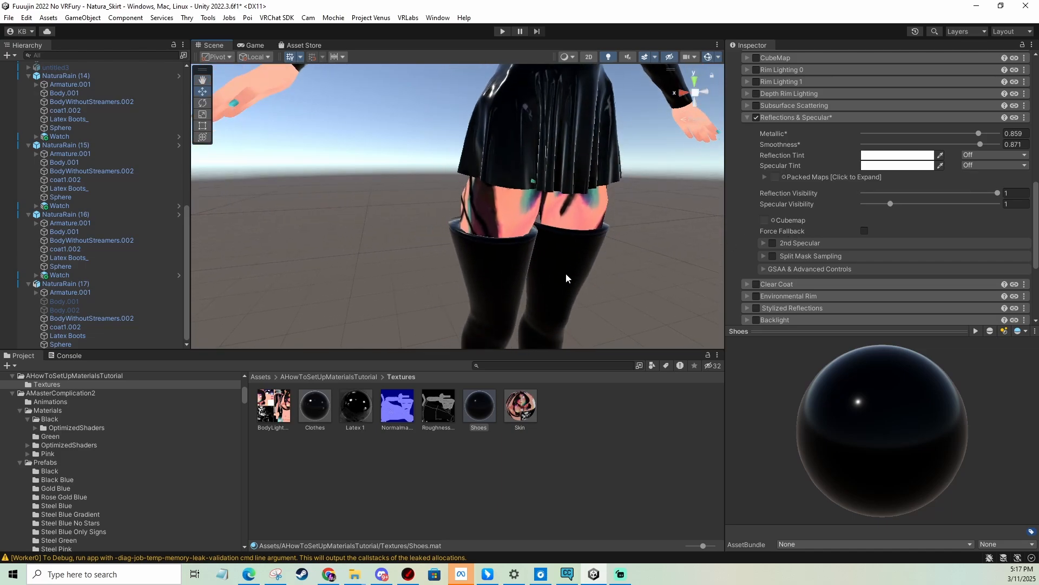
{"action": "scroll", "coordinate": [780, 186], "scroll_direction": "up", "scroll_amount": 5}
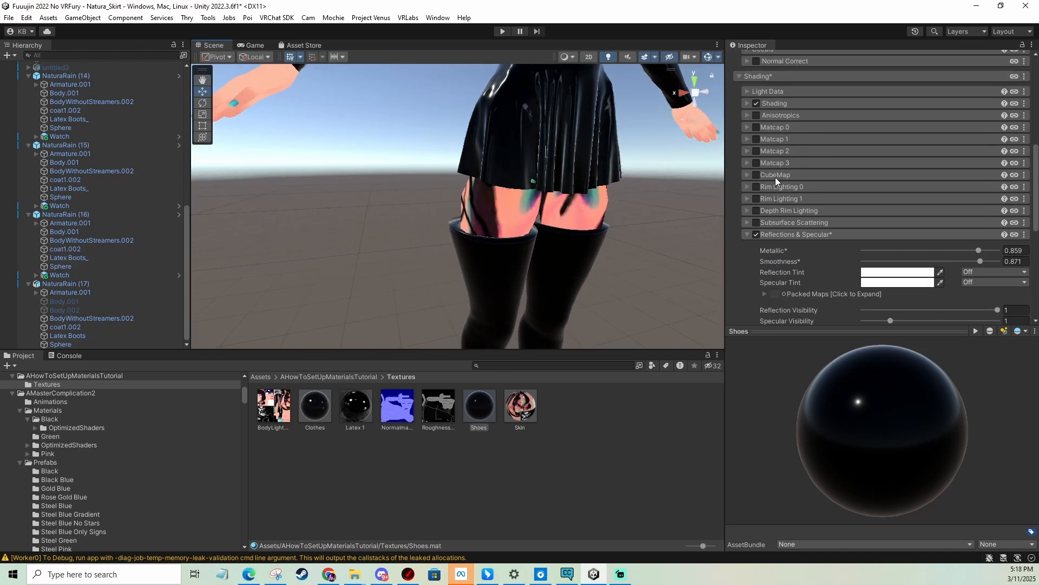
{"action": "left_click", "coordinate": [756, 127]}
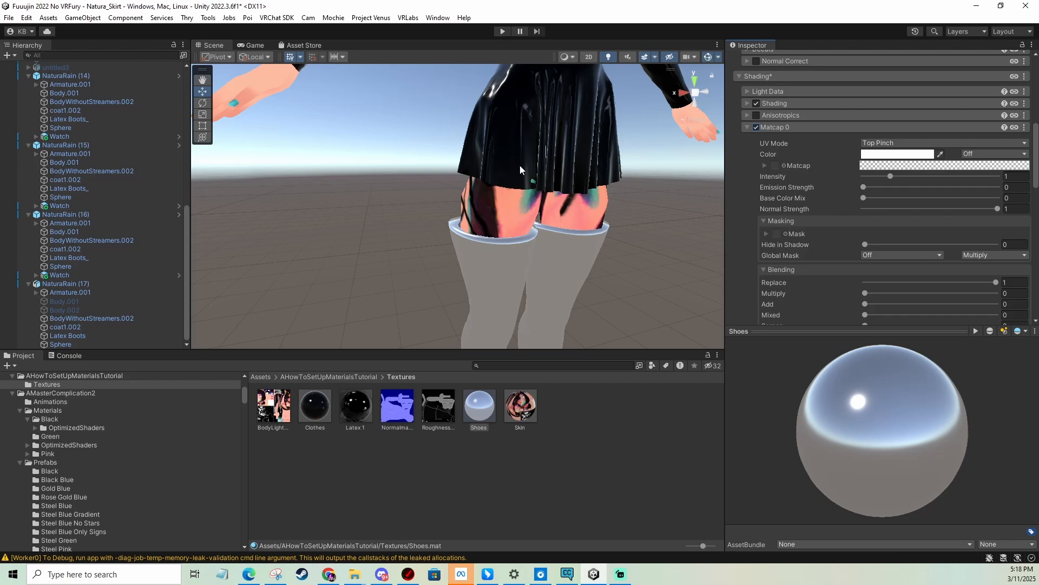
Copy the Matcap 0 settings from the coat's Clothes material.
{"action": "left_click", "coordinate": [515, 142]}
{"action": "scroll", "coordinate": [831, 338], "scroll_direction": "down", "scroll_amount": 8}
{"action": "scroll", "coordinate": [834, 331], "scroll_direction": "down", "scroll_amount": 4}
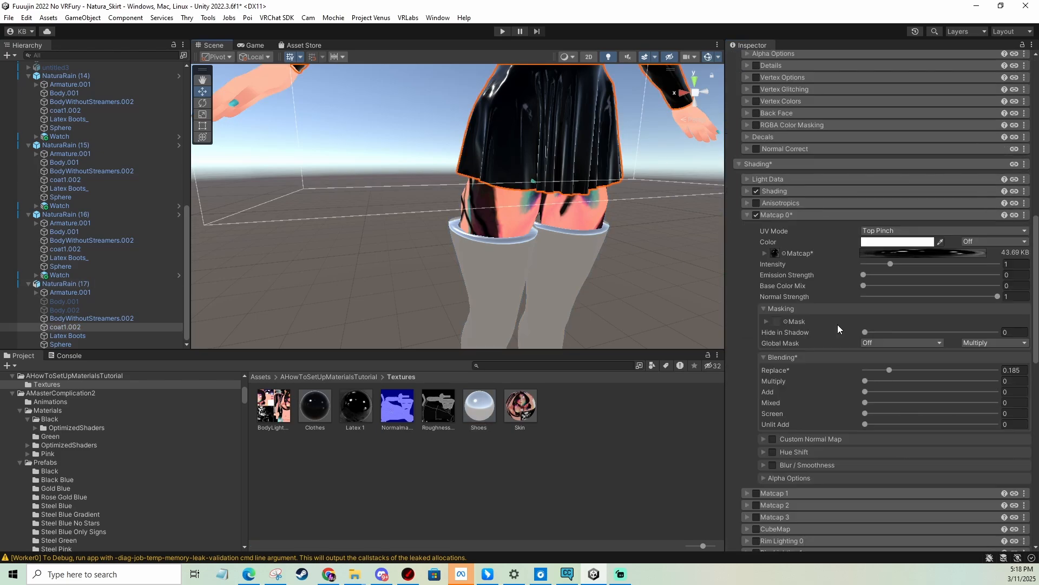
{"action": "left_click", "coordinate": [1025, 215]}
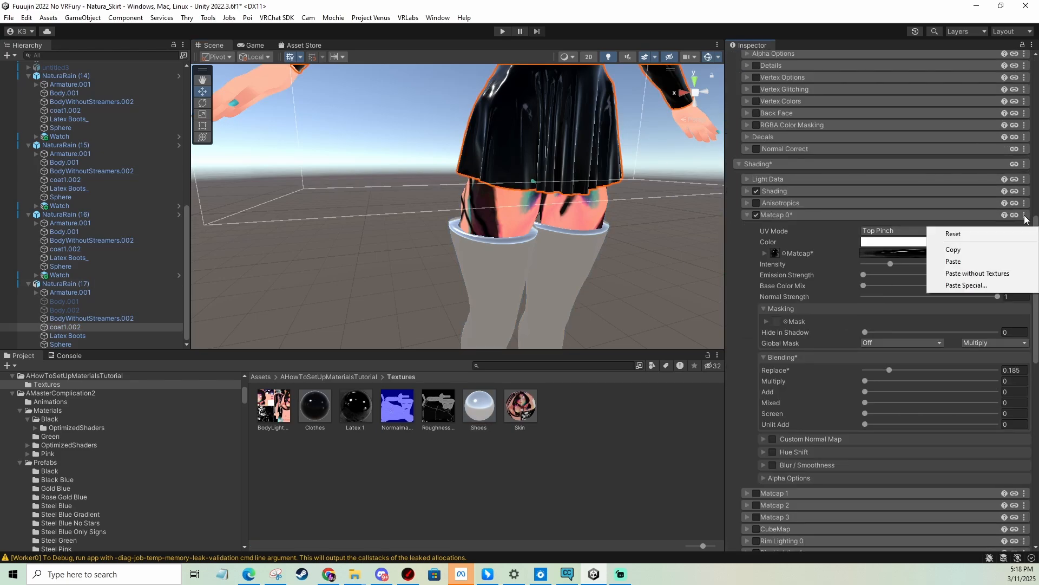
{"action": "left_click", "coordinate": [958, 249]}
Paste the copied Matcap 0 settings, including the matcap texture, into the Latex Boots' Shoes material.
{"action": "left_click", "coordinate": [503, 280]}
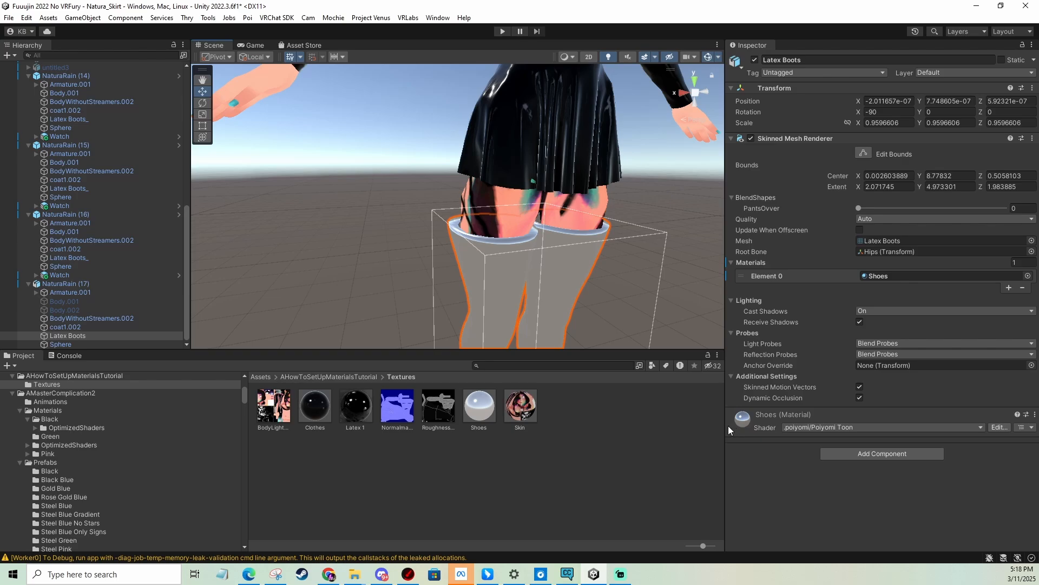
{"action": "scroll", "coordinate": [826, 349], "scroll_direction": "down", "scroll_amount": 15}
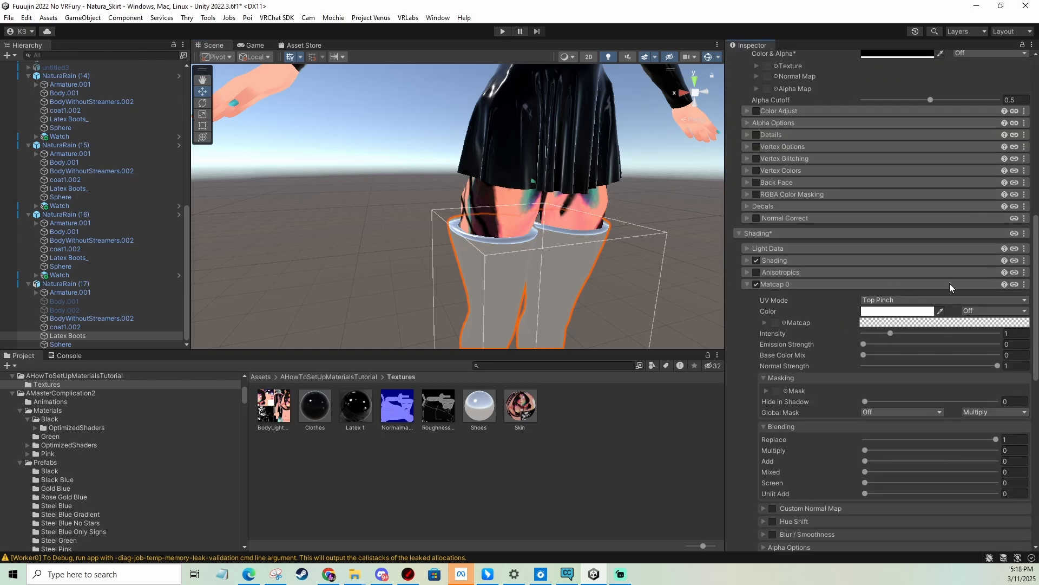
{"action": "left_click", "coordinate": [1024, 286]}
{"action": "left_click", "coordinate": [956, 332]}
Examine the finish of the boots on the avatar and the Shoes material's color and normal settings.
{"action": "middle_click_drag", "start_coordinate": [617, 311], "coordinate": [616, 184]}
{"action": "left_click", "coordinate": [618, 225]}
{"action": "middle_click_drag", "start_coordinate": [619, 233], "coordinate": [617, 188]}
{"action": "middle_click_drag", "start_coordinate": [616, 142], "coordinate": [609, 182]}
{"action": "left_click", "coordinate": [517, 222]}
{"action": "middle_click_drag", "start_coordinate": [555, 232], "coordinate": [585, 215]}
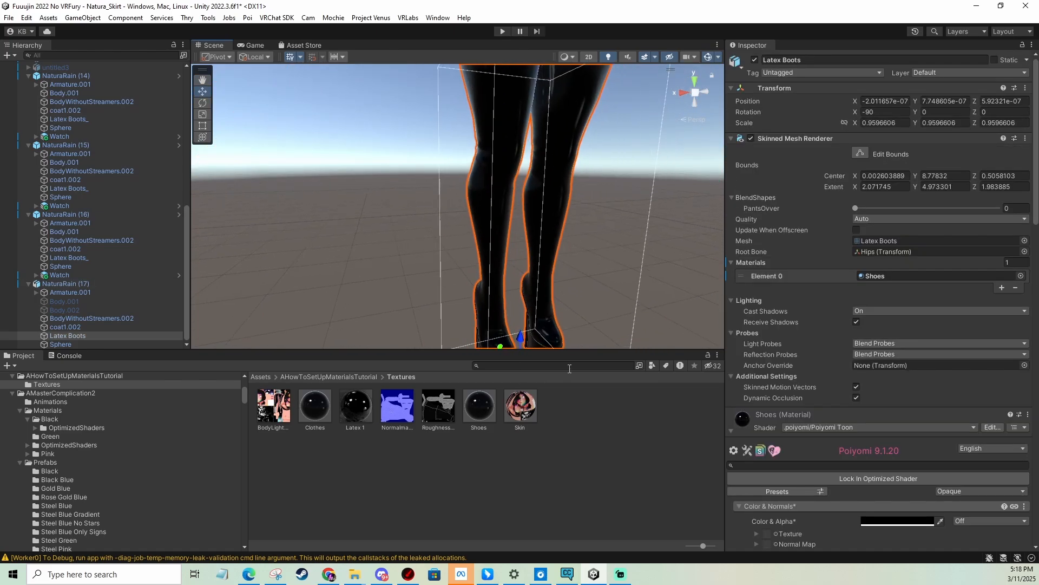
{"action": "scroll", "coordinate": [888, 328], "scroll_direction": "down", "scroll_amount": 9}
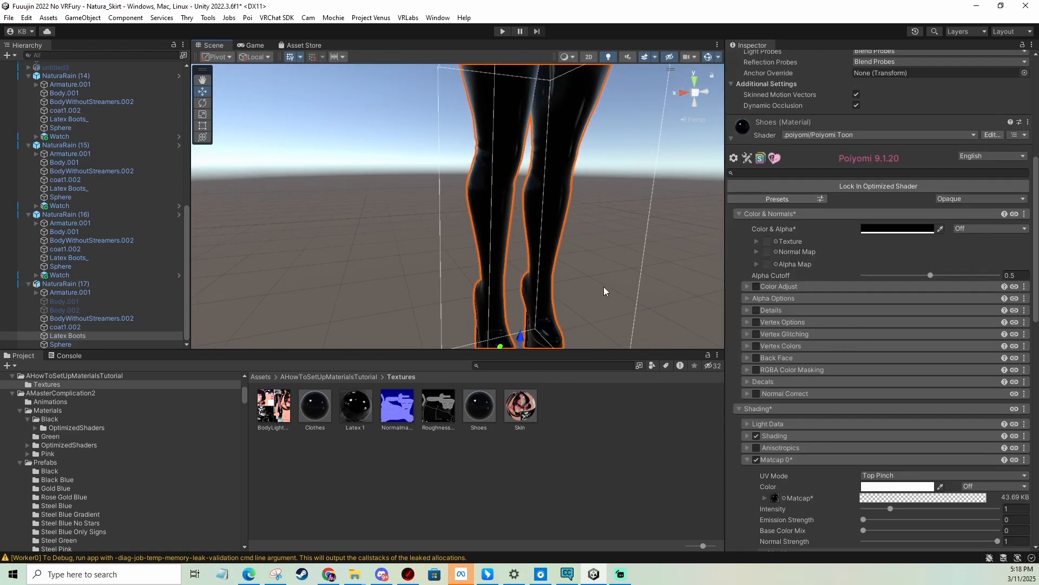
{"action": "scroll", "coordinate": [559, 260], "scroll_direction": "up", "scroll_amount": 5}
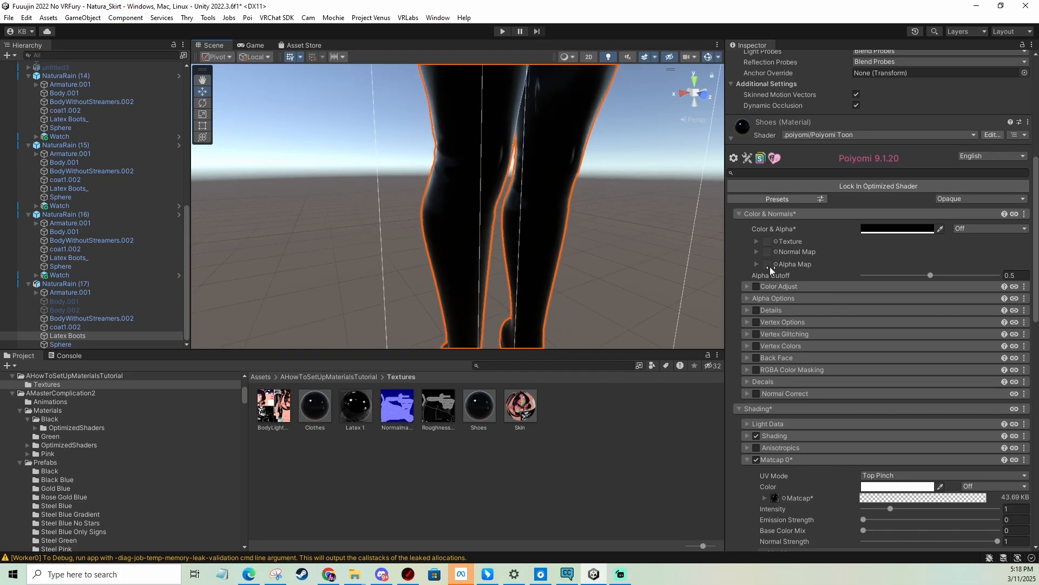
Assign the normal map texture to the Shoes material's Normal Map slot and set its intensity to 1.5.
{"action": "left_click_drag", "start_coordinate": [397, 409], "coordinate": [767, 254]}
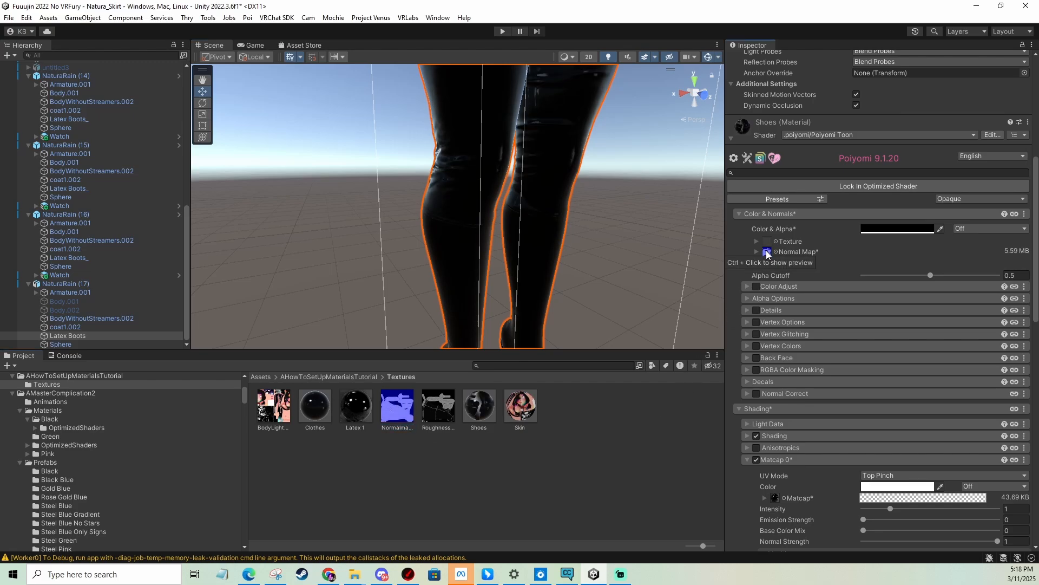
{"action": "right_click_drag", "start_coordinate": [580, 213], "coordinate": [543, 217]}
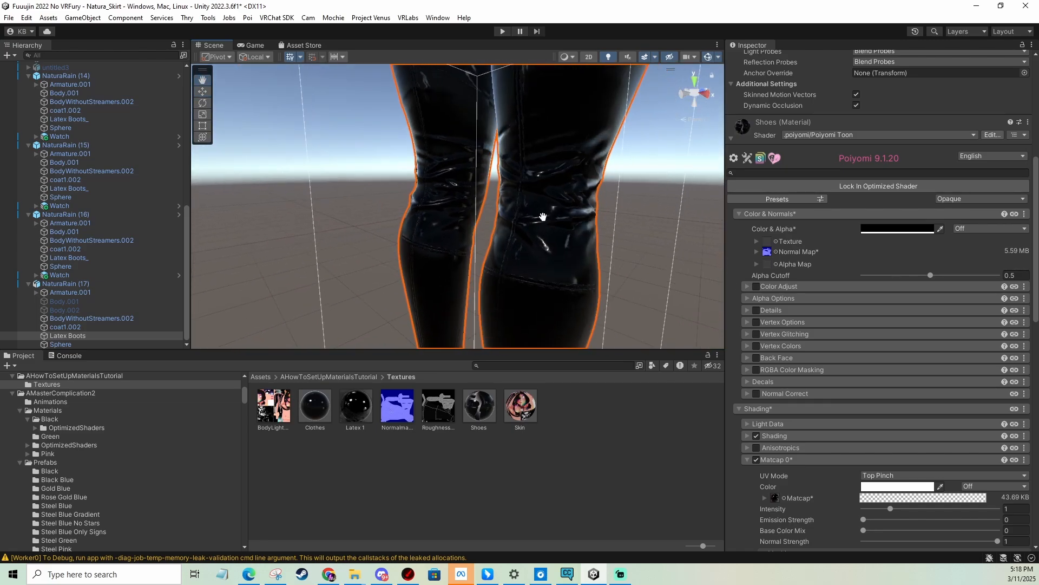
{"action": "left_click", "coordinate": [769, 254]}
{"action": "mouse_move", "coordinate": [878, 310]}
{"action": "left_mouse_down"}
{"action": "mouse_move", "coordinate": [896, 311]}
{"action": "mouse_move", "coordinate": [884, 315]}
{"action": "left_mouse_up"}
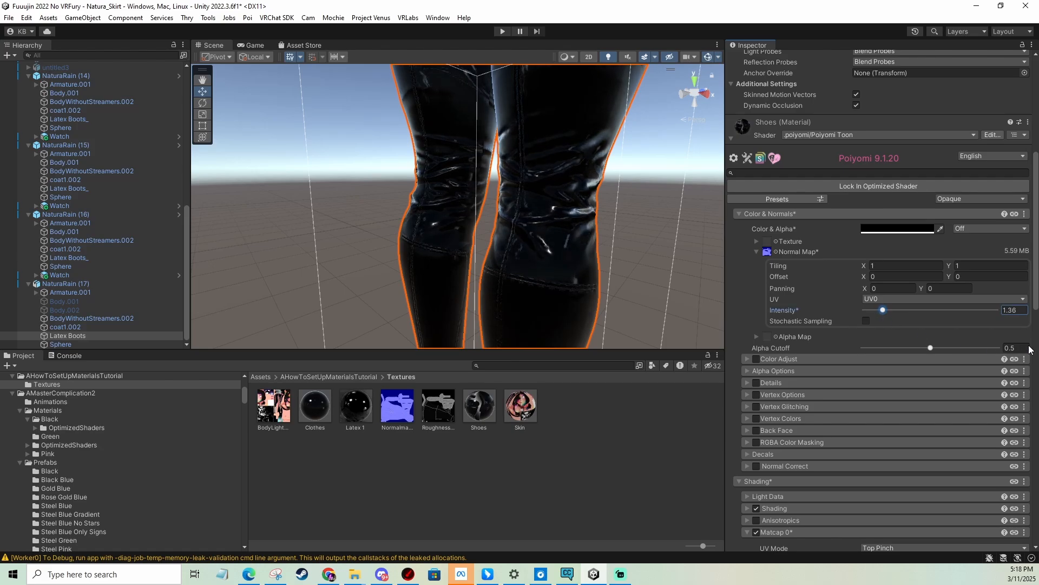
{"action": "type", "text": "1"}
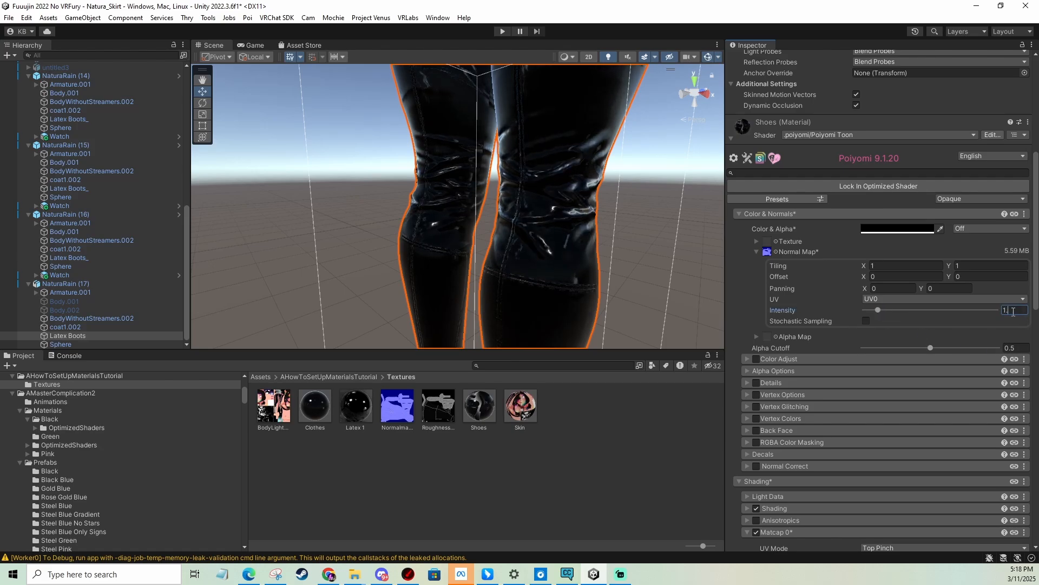
Examine the normal map's creases and stitching on the boots from several sides.
{"action": "middle_click_drag", "start_coordinate": [651, 254], "coordinate": [599, 197]}
{"action": "left_click_drag", "start_coordinate": [599, 197], "coordinate": [478, 206], "text": "alt"}
{"action": "middle_click_drag", "start_coordinate": [478, 207], "coordinate": [634, 213]}
{"action": "left_click_drag", "start_coordinate": [633, 213], "coordinate": [464, 206], "text": "alt"}
{"action": "middle_click_drag", "start_coordinate": [469, 192], "coordinate": [503, 210]}
{"action": "left_click_drag", "start_coordinate": [487, 214], "coordinate": [561, 205], "text": "alt"}
{"action": "middle_click_drag", "start_coordinate": [566, 144], "coordinate": [557, 225]}
{"action": "left_click_drag", "start_coordinate": [557, 225], "coordinate": [529, 195], "text": "alt"}
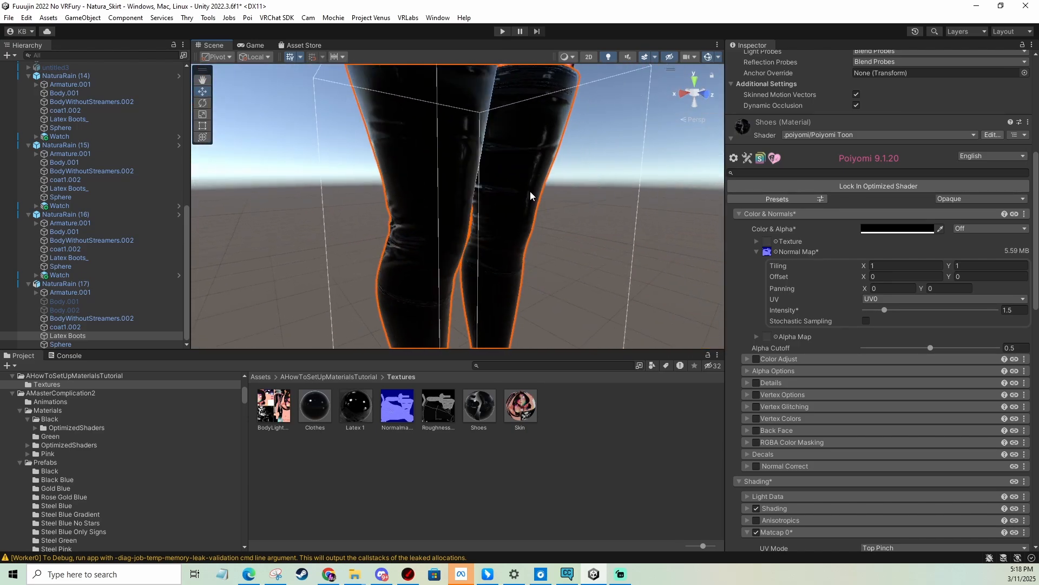
Assign the Roughness 1 texture as the Smoothness Map in the Shoes material's Reflections & Specular packed maps.
{"action": "scroll", "coordinate": [890, 344], "scroll_direction": "down", "scroll_amount": 10}
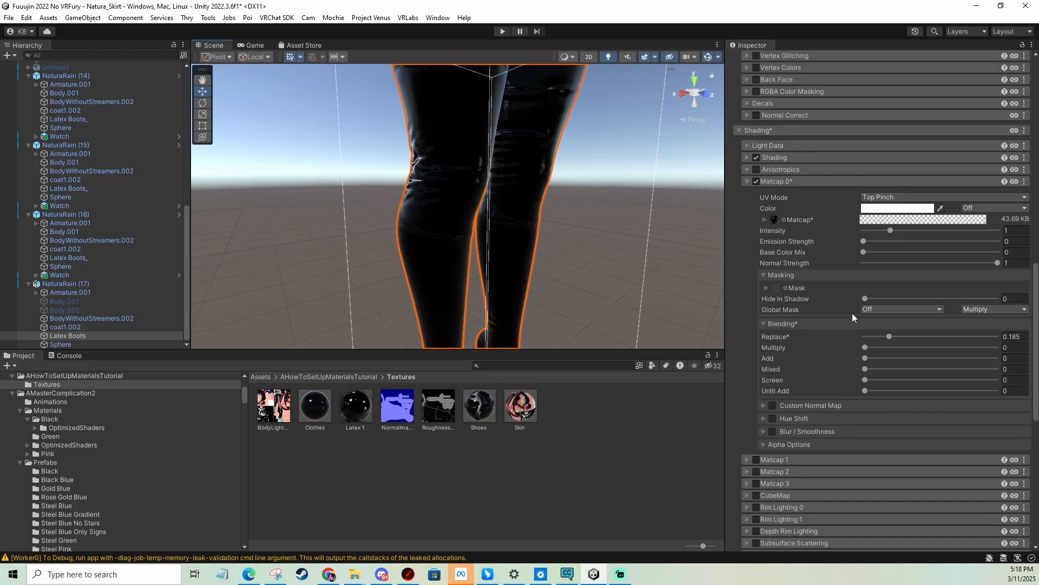
{"action": "left_click", "coordinate": [438, 418]}
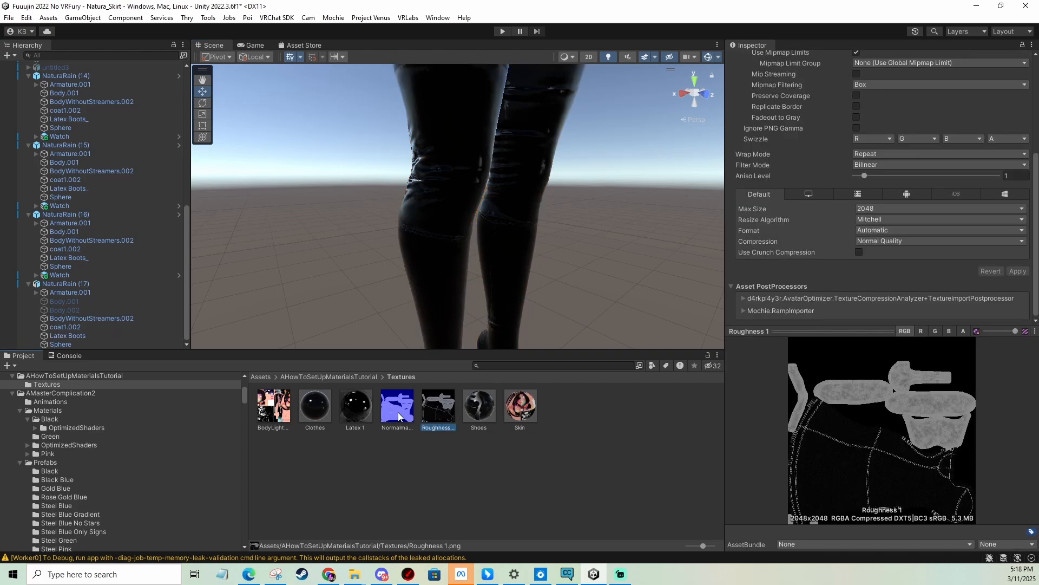
{"action": "left_click", "coordinate": [467, 405]}
{"action": "scroll", "coordinate": [843, 203], "scroll_direction": "down", "scroll_amount": 10}
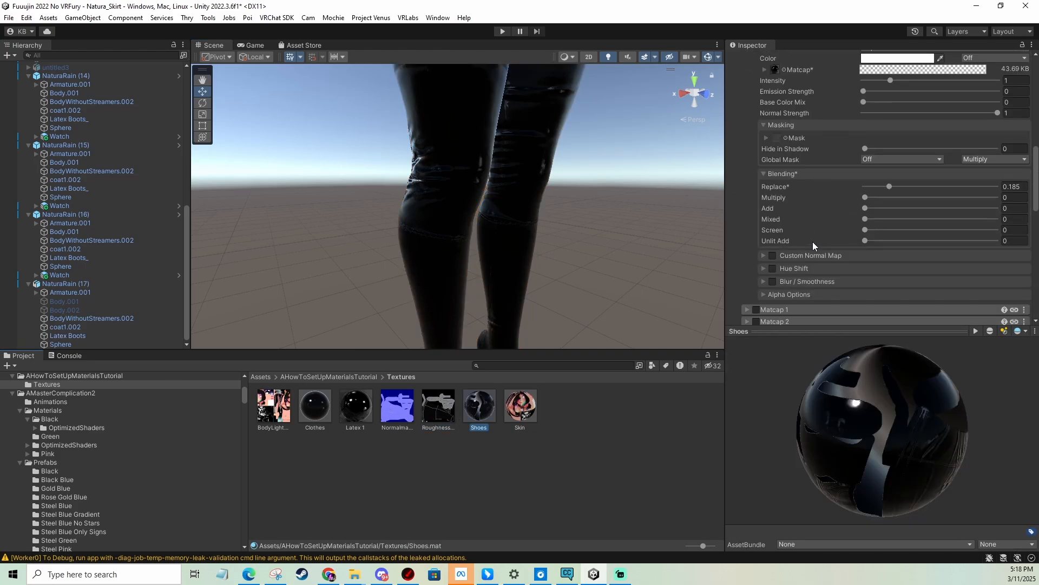
{"action": "scroll", "coordinate": [814, 241], "scroll_direction": "down", "scroll_amount": 3}
{"action": "scroll", "coordinate": [814, 233], "scroll_direction": "up", "scroll_amount": 4}
{"action": "scroll", "coordinate": [814, 233], "scroll_direction": "down", "scroll_amount": 6}
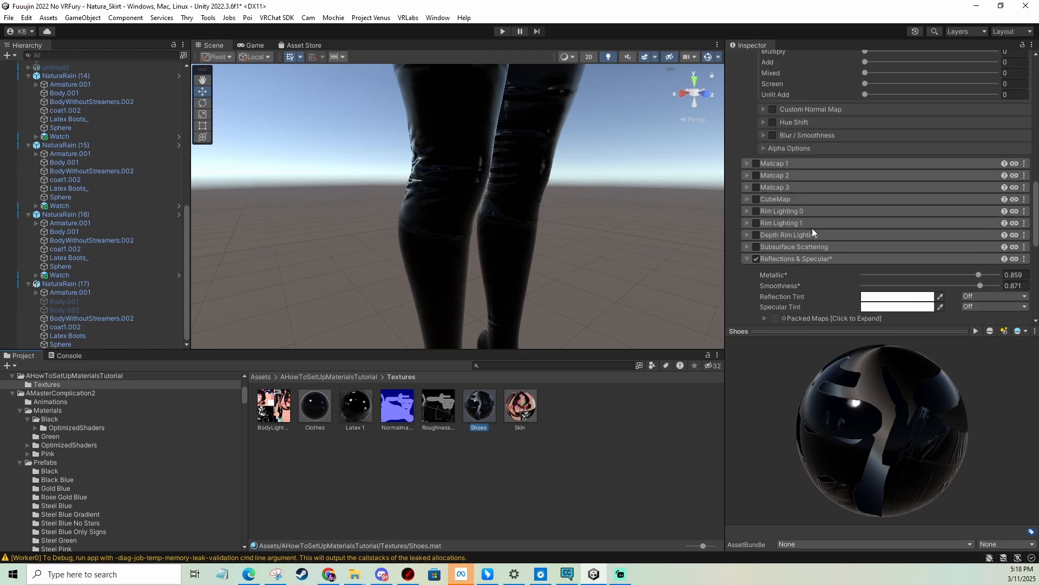
{"action": "scroll", "coordinate": [812, 229], "scroll_direction": "down", "scroll_amount": 6}
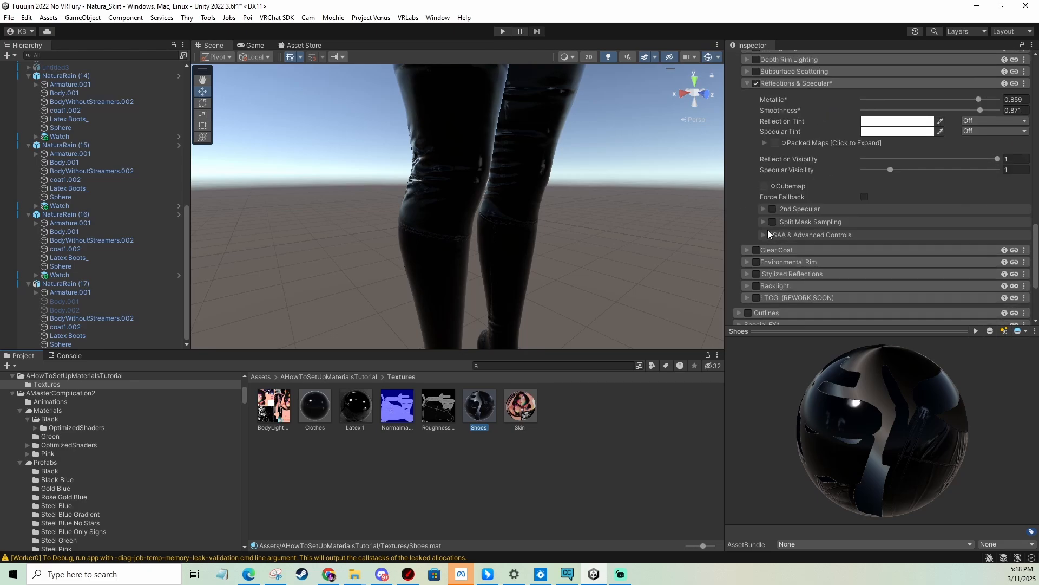
{"action": "left_click", "coordinate": [764, 144]}
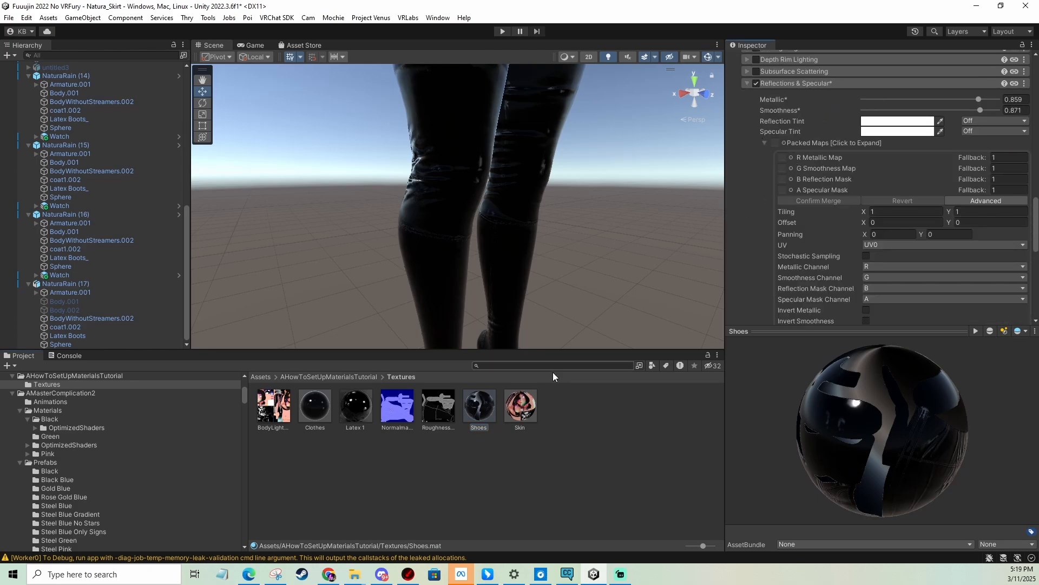
{"action": "left_click_drag", "start_coordinate": [734, 281], "coordinate": [902, 172]}
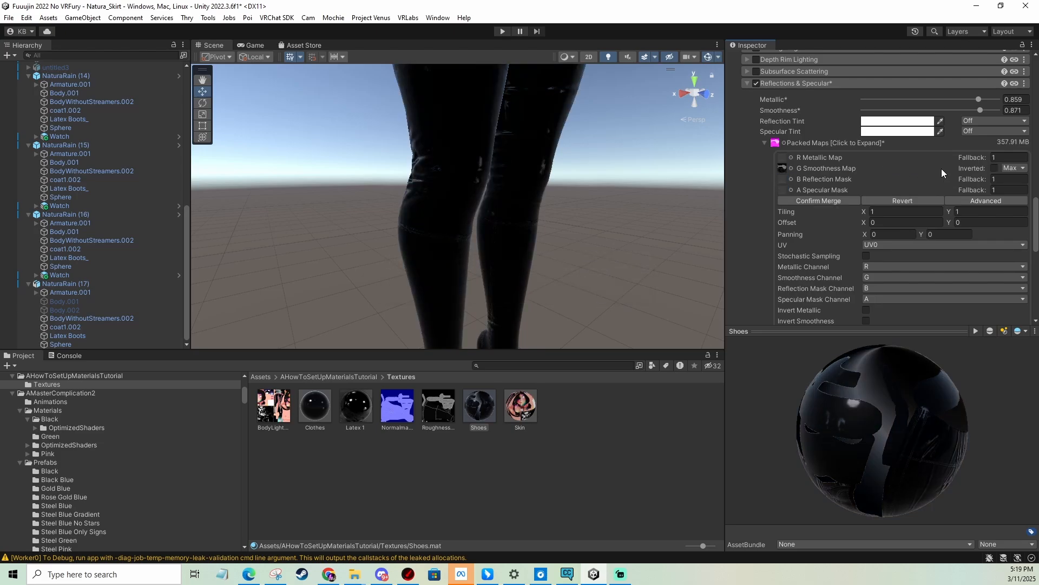
Invert the Shoes material's Smoothness Map and confirm the merge of the packed maps.
{"action": "left_click", "coordinate": [997, 168]}
{"action": "right_click_drag", "start_coordinate": [511, 163], "coordinate": [631, 203]}
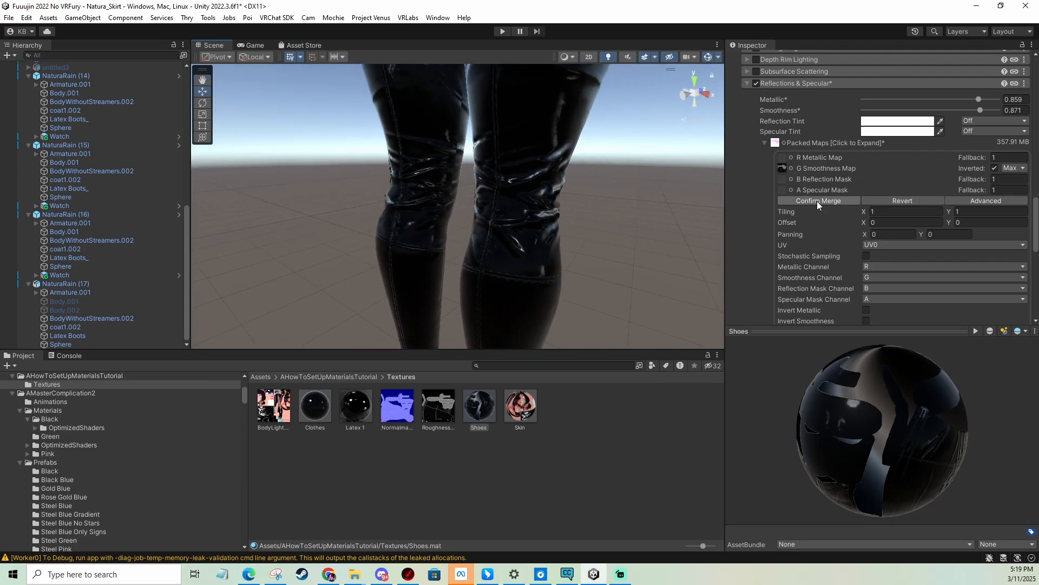
{"action": "left_click", "coordinate": [803, 202]}
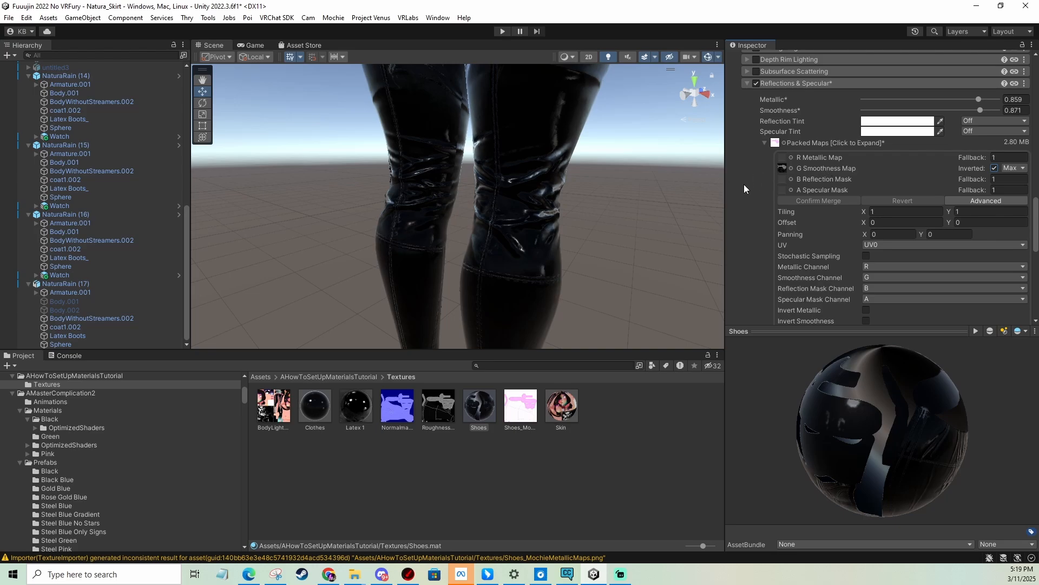
Examine the boots' reflections around the knees and along their length, as well as the avatar's upper body.
{"action": "middle_click_drag", "start_coordinate": [612, 183], "coordinate": [576, 212]}
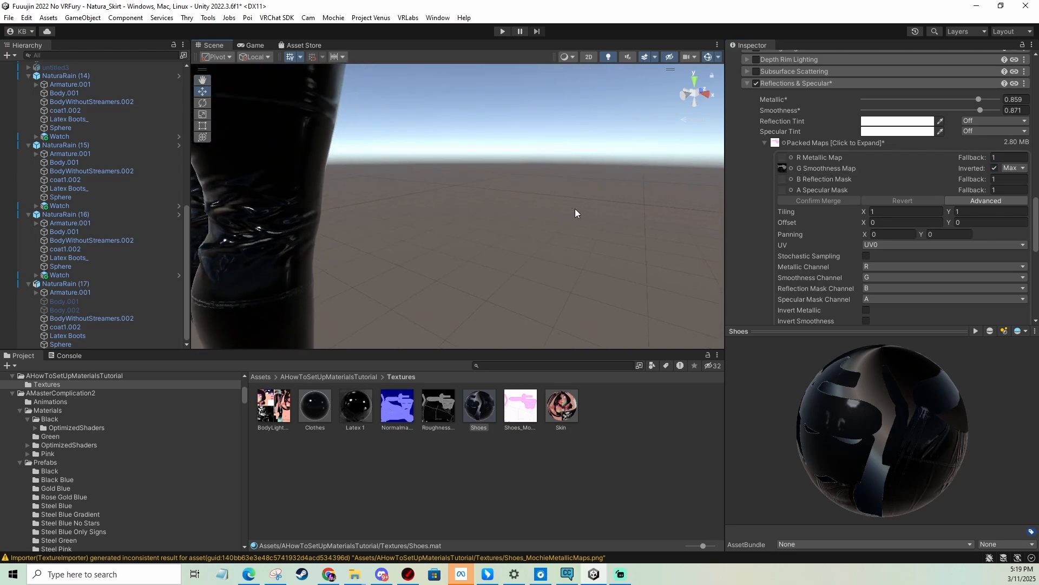
{"action": "right_click_drag", "start_coordinate": [575, 211], "coordinate": [382, 210]}
{"action": "middle_click_drag", "start_coordinate": [506, 265], "coordinate": [448, 197]}
{"action": "right_click_drag", "start_coordinate": [448, 197], "coordinate": [487, 212]}
{"action": "middle_click_drag", "start_coordinate": [487, 213], "coordinate": [534, 207]}
{"action": "scroll", "coordinate": [536, 219], "scroll_direction": "down", "scroll_amount": 4}
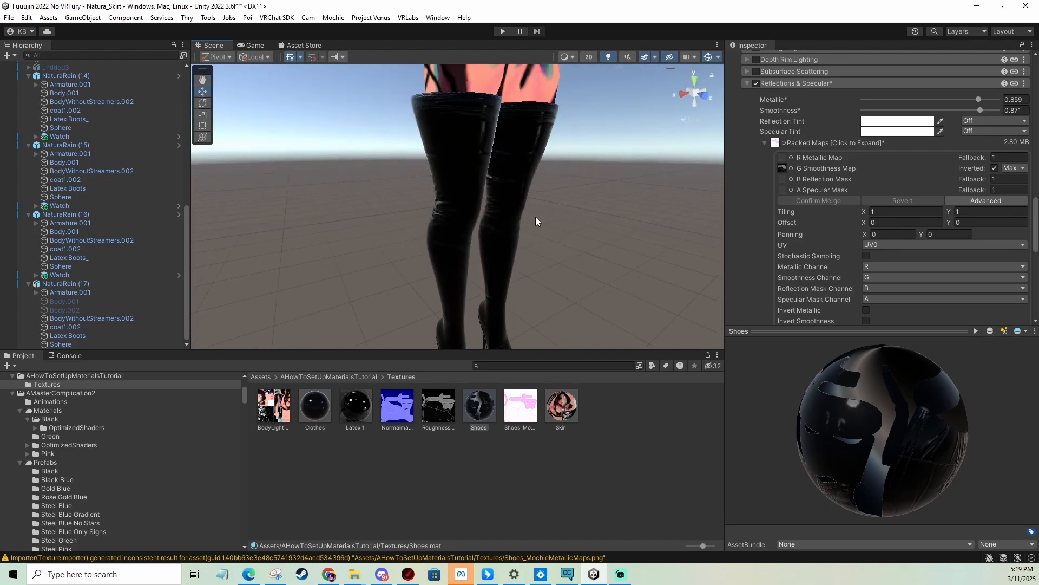
{"action": "middle_click_drag", "start_coordinate": [536, 111], "coordinate": [531, 212]}
{"action": "right_click_drag", "start_coordinate": [531, 213], "coordinate": [494, 199]}
{"action": "middle_click_drag", "start_coordinate": [494, 199], "coordinate": [449, 212]}
{"action": "right_click_drag", "start_coordinate": [520, 216], "coordinate": [483, 219]}
{"action": "scroll", "coordinate": [483, 220], "scroll_direction": "up", "scroll_amount": 2}
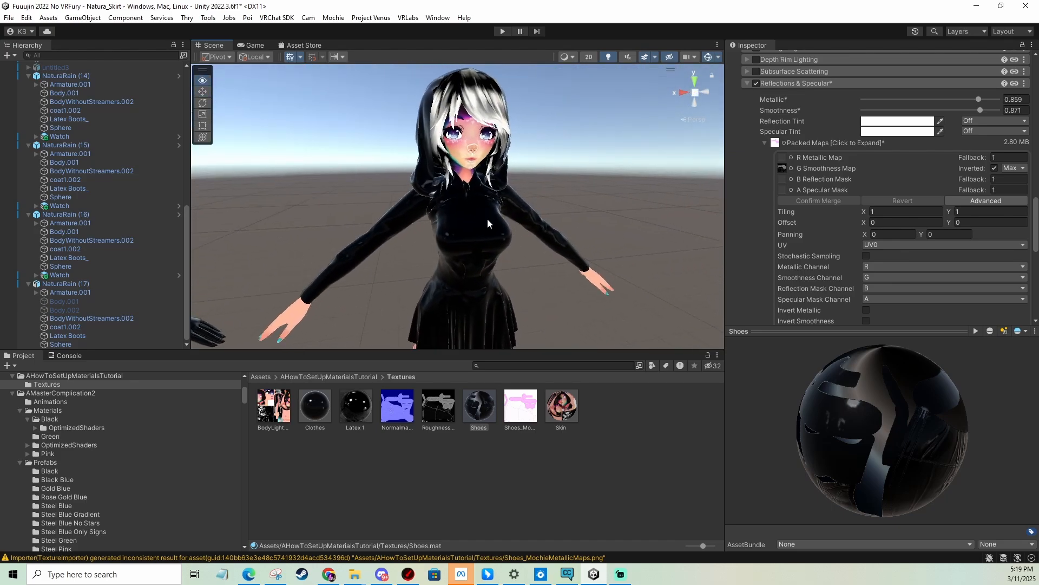
{"action": "right_click_drag", "start_coordinate": [563, 215], "coordinate": [508, 283]}
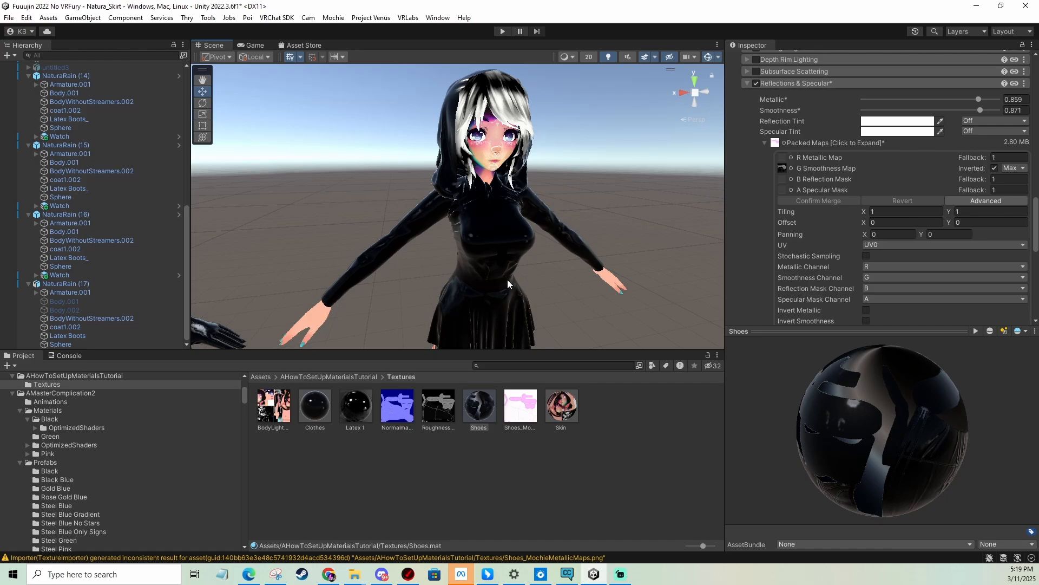
Try pure red (FF0000) as the main color of the Clothes material.
{"action": "left_click", "coordinate": [315, 405]}
{"action": "scroll", "coordinate": [862, 221], "scroll_direction": "up", "scroll_amount": 15}
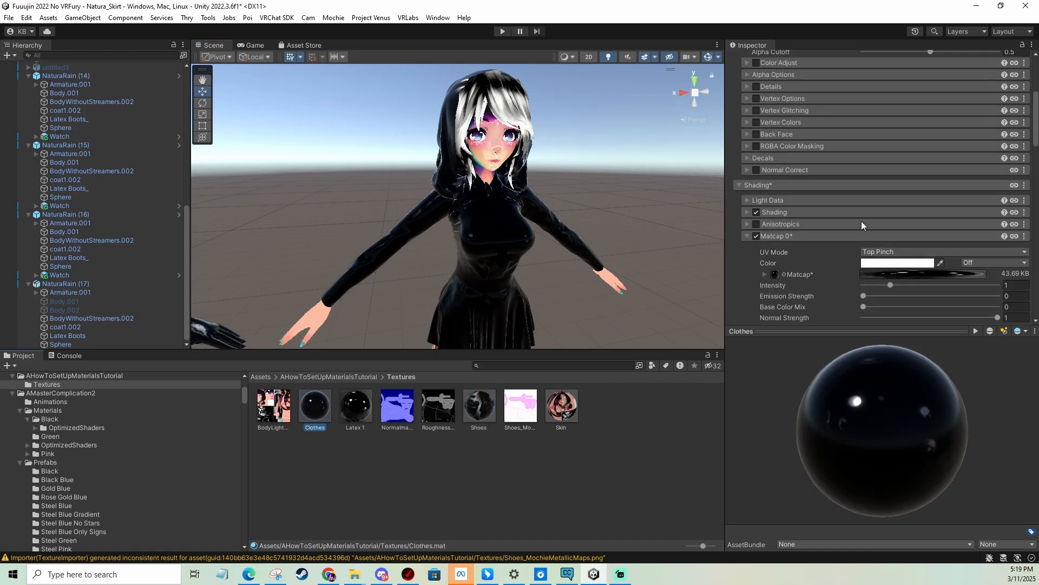
{"action": "left_click", "coordinate": [892, 162]}
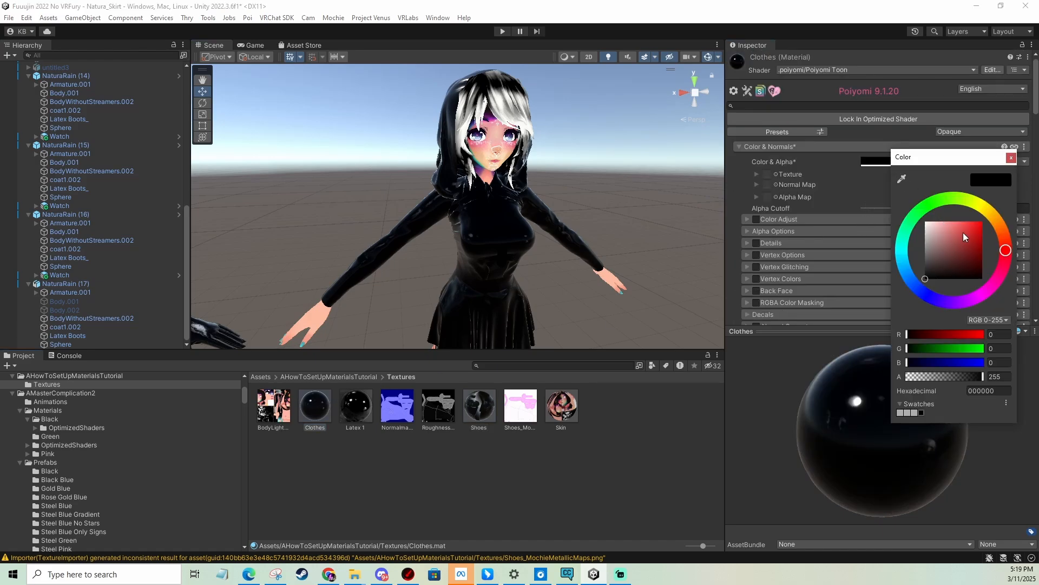
{"action": "left_click_drag", "start_coordinate": [963, 232], "coordinate": [981, 219]}
{"action": "middle_click_drag", "start_coordinate": [551, 223], "coordinate": [553, 257]}
Return the Clothes material's main color to black (000000).
{"action": "left_click", "coordinate": [893, 162]}
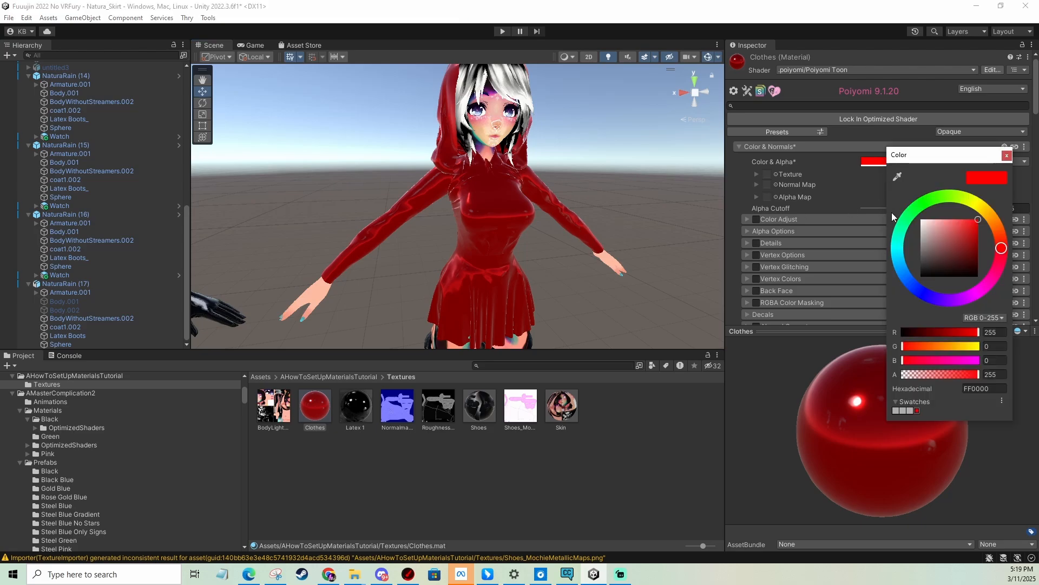
{"action": "left_click_drag", "start_coordinate": [933, 230], "coordinate": [913, 290]}
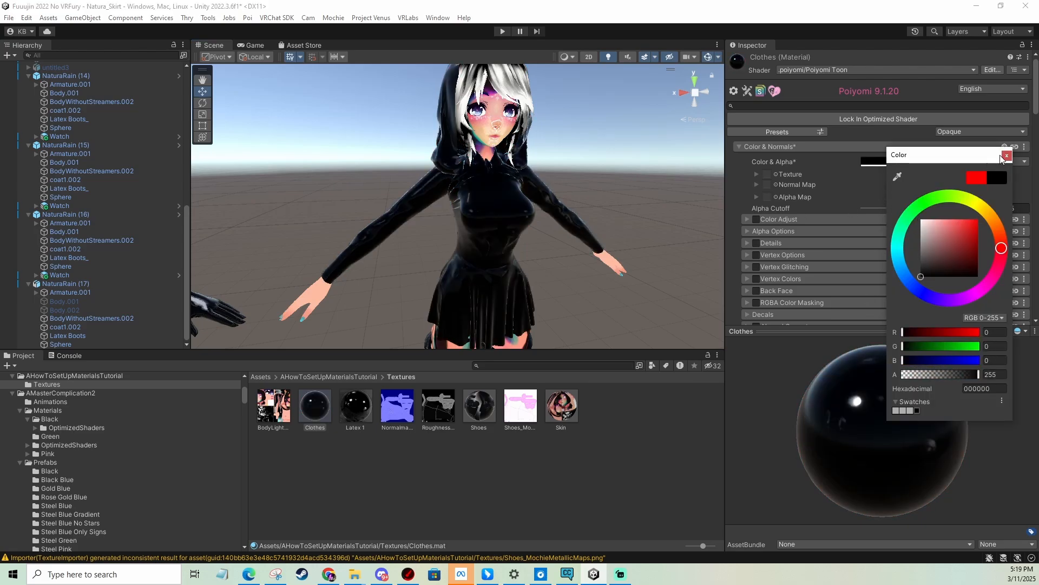
{"action": "left_click", "coordinate": [1007, 155]}
Examine the avatar's complete black latex outfit from the front at close and wider distances.
{"action": "middle_click_drag", "start_coordinate": [604, 149], "coordinate": [602, 157]}
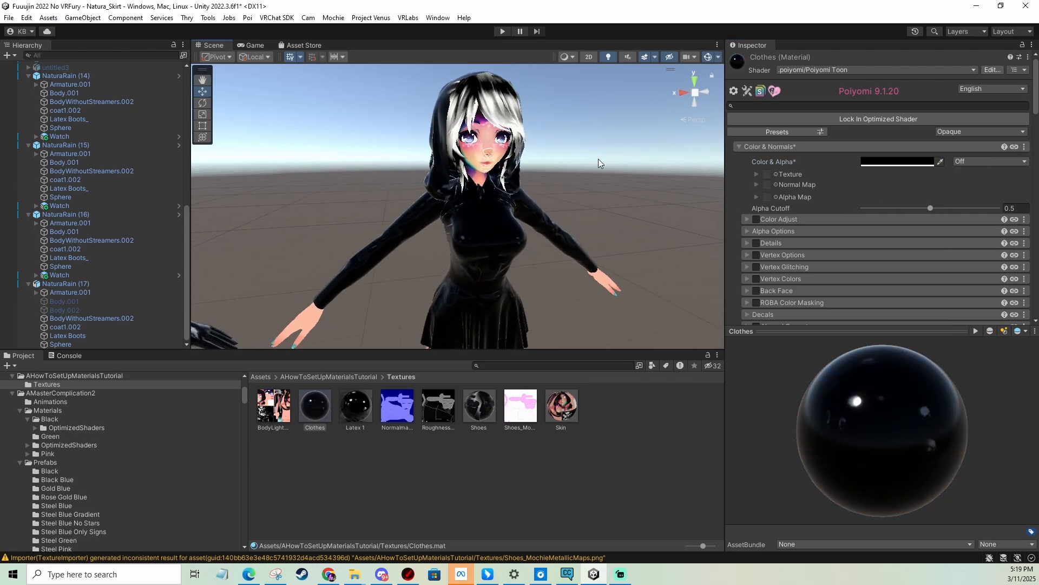
{"action": "scroll", "coordinate": [593, 167], "scroll_direction": "down", "scroll_amount": 4}
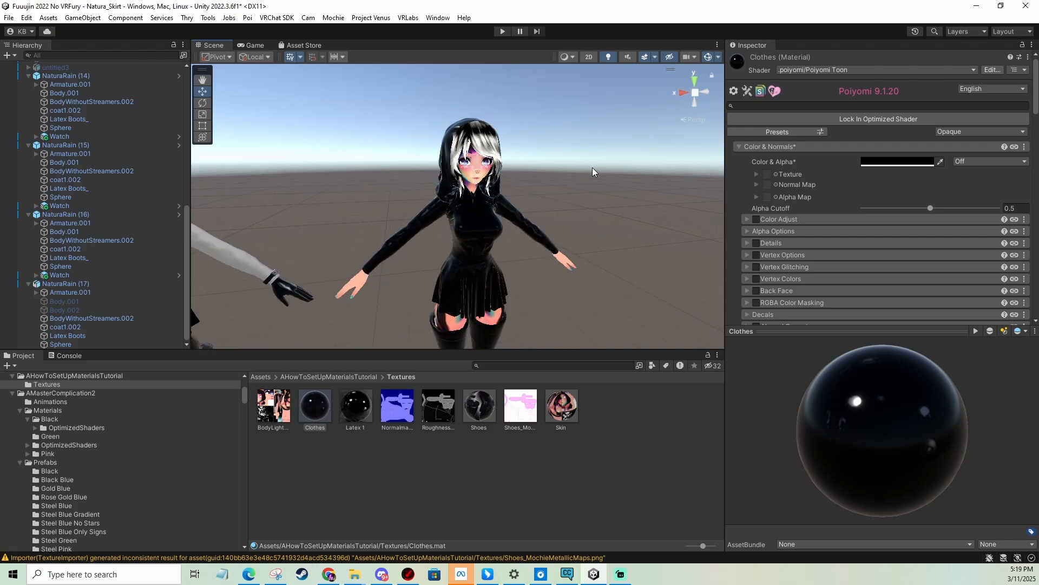
{"action": "scroll", "coordinate": [592, 168], "scroll_direction": "up", "scroll_amount": 3}
{"action": "scroll", "coordinate": [593, 167], "scroll_direction": "down", "scroll_amount": 1}
{"action": "middle_click_drag", "start_coordinate": [417, 196], "coordinate": [503, 191]}
{"action": "scroll", "coordinate": [547, 190], "scroll_direction": "down", "scroll_amount": 4}
{"action": "scroll", "coordinate": [504, 191], "scroll_direction": "up", "scroll_amount": 5}
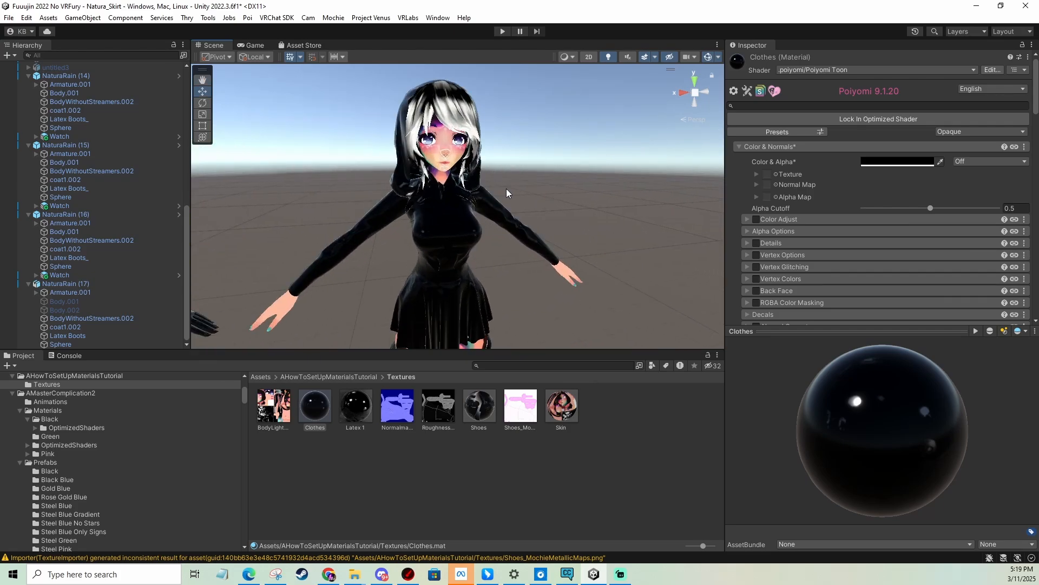
{"action": "scroll", "coordinate": [515, 179], "scroll_direction": "up", "scroll_amount": 3}
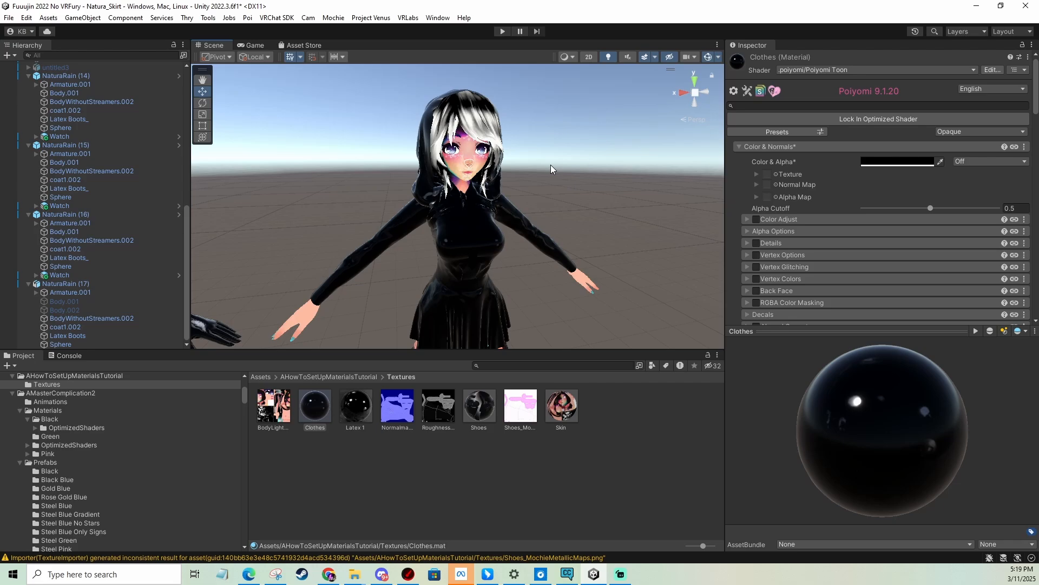
{"action": "scroll", "coordinate": [550, 164], "scroll_direction": "down", "scroll_amount": 1}
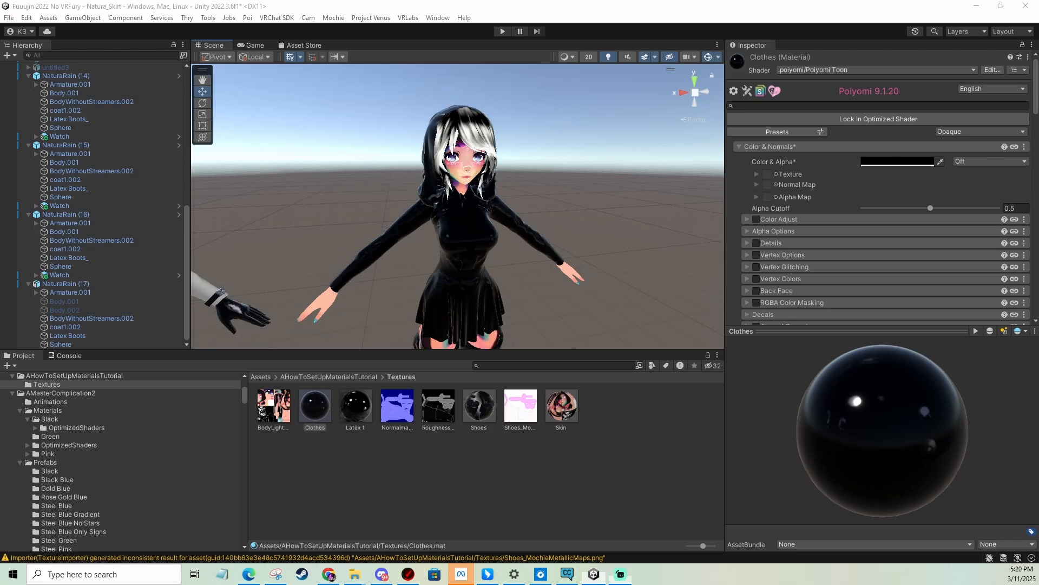